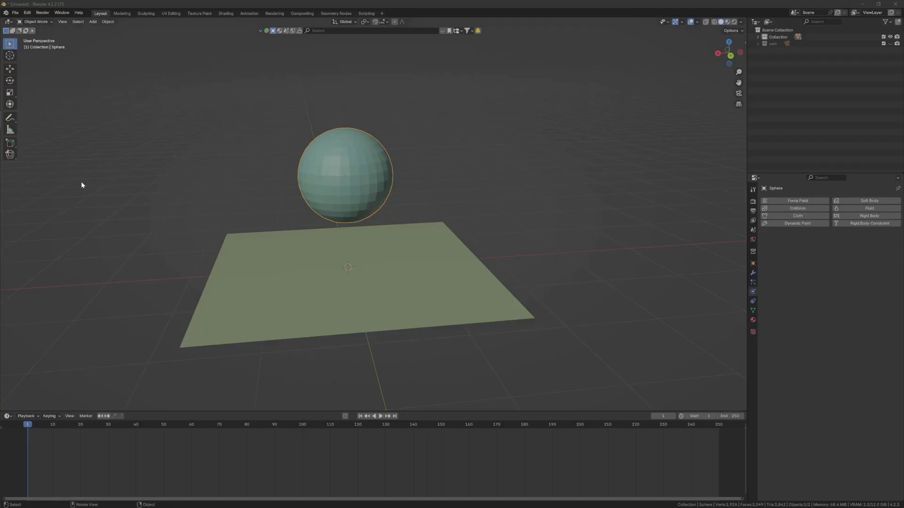
Add Collision physics to the ground plane
{"action": "middle_click_drag", "start_coordinate": [333, 226], "coordinate": [375, 247]}
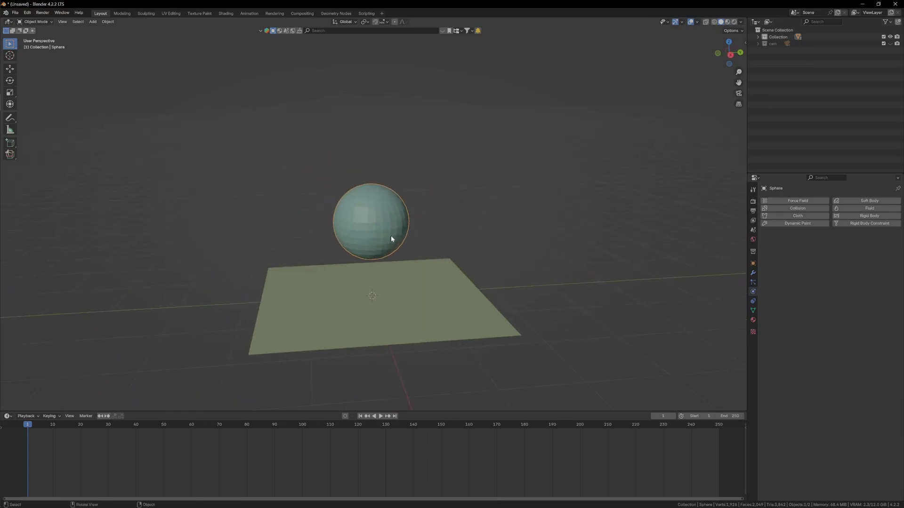
{"action": "right_click", "coordinate": [540, 345]}
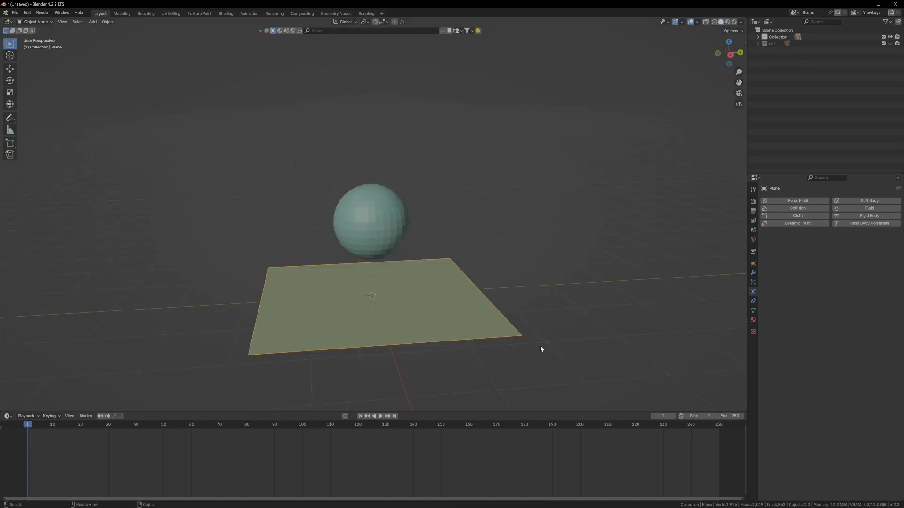
{"action": "middle_click_drag", "start_coordinate": [309, 304], "coordinate": [357, 315], "text": "shift"}
{"action": "left_click", "coordinate": [799, 209]}
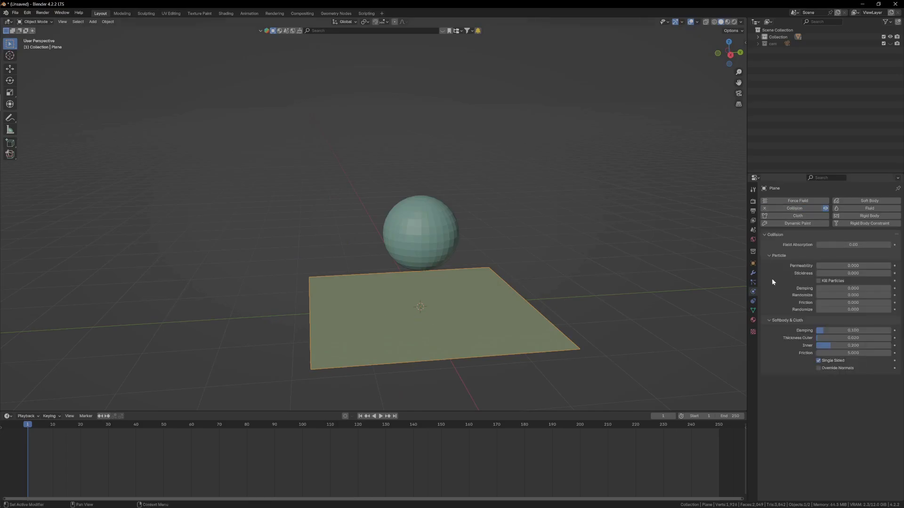
Add Cloth physics to the sphere and play the simulation
{"action": "left_click", "coordinate": [401, 249]}
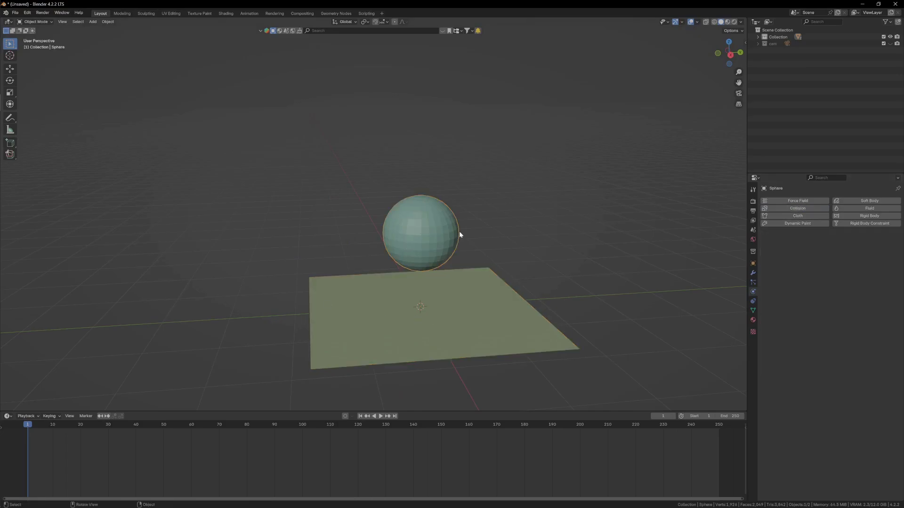
{"action": "left_click", "coordinate": [797, 216]}
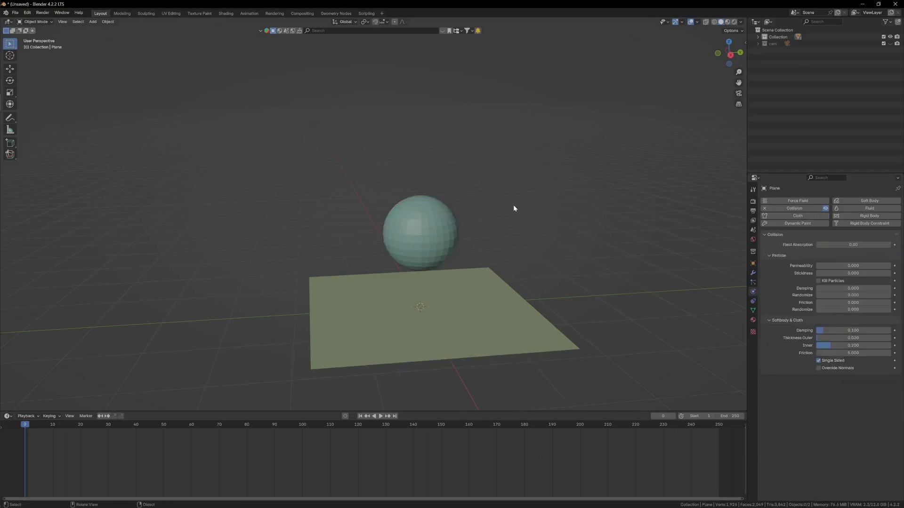
{"action": "key", "text": "space"}
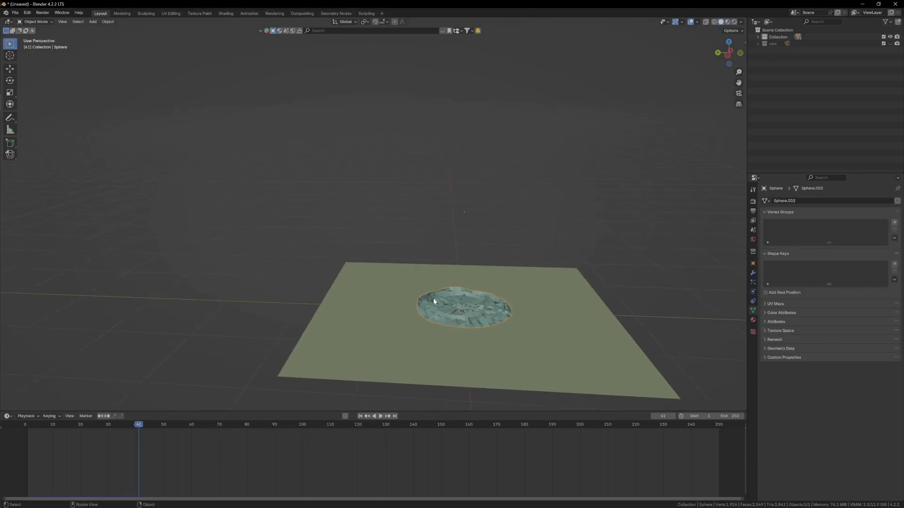
Rewind to frame 0 and create a vertex group containing a small patch of vertices on the sphere's upper half
{"action": "left_click_drag", "start_coordinate": [104, 426], "coordinate": [12, 433]}
{"action": "middle_click_drag", "start_coordinate": [501, 208], "coordinate": [476, 218]}
{"action": "key", "text": "Tab"}
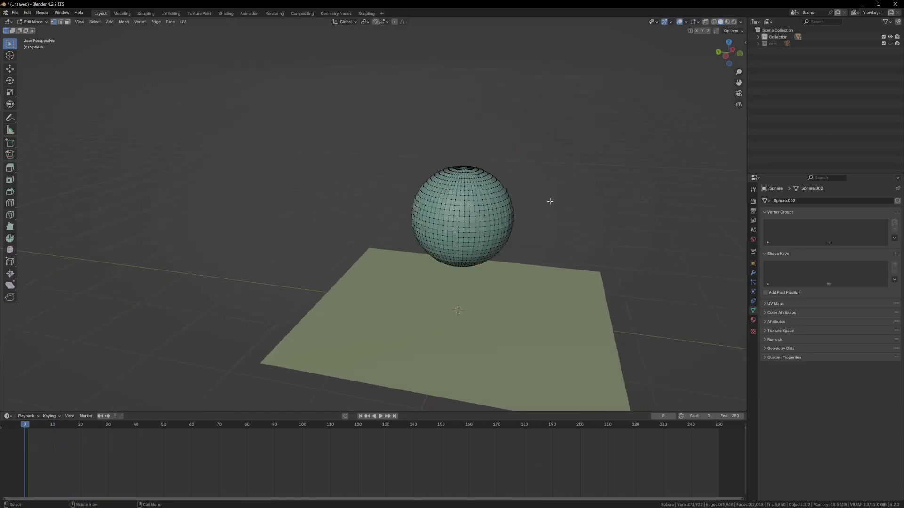
{"action": "middle_click_drag", "start_coordinate": [523, 181], "coordinate": [507, 184]}
{"action": "scroll", "coordinate": [506, 183], "scroll_direction": "up", "scroll_amount": 2}
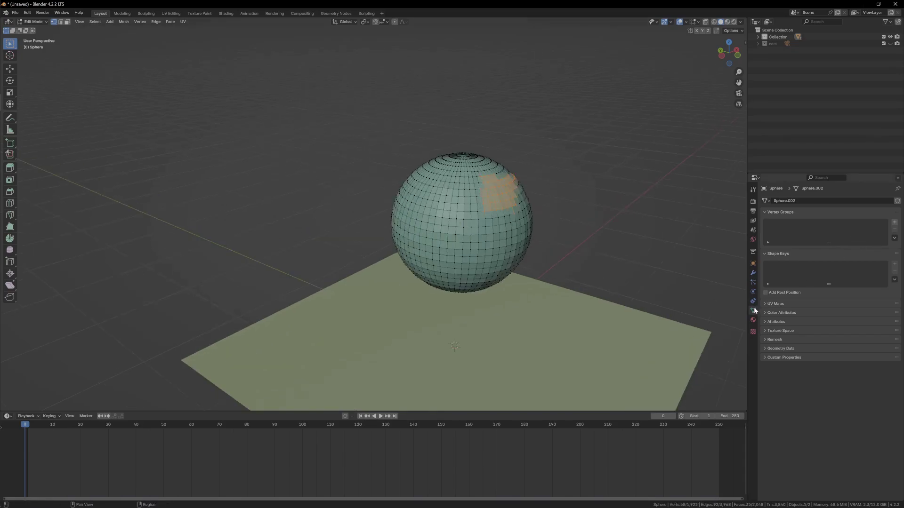
{"action": "left_click", "coordinate": [894, 222]}
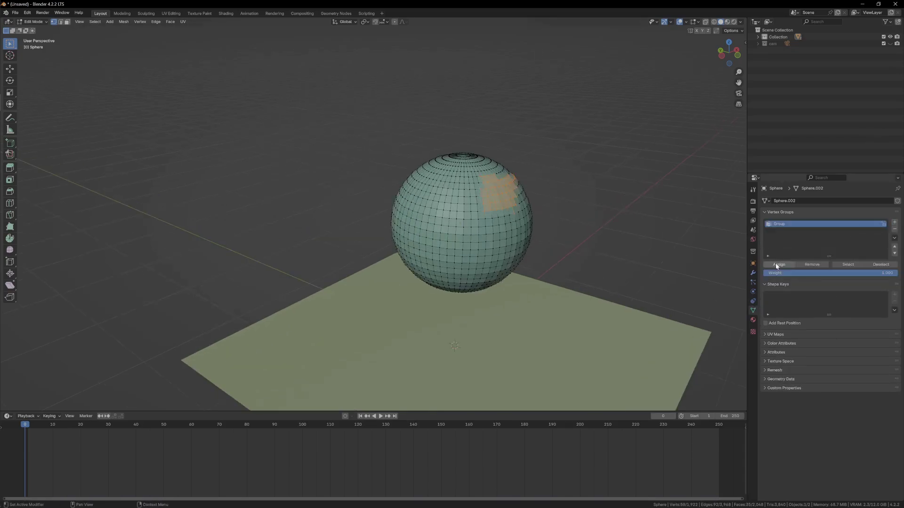
{"action": "middle_click_drag", "start_coordinate": [509, 200], "coordinate": [499, 193]}
{"action": "key", "text": "Tab"}
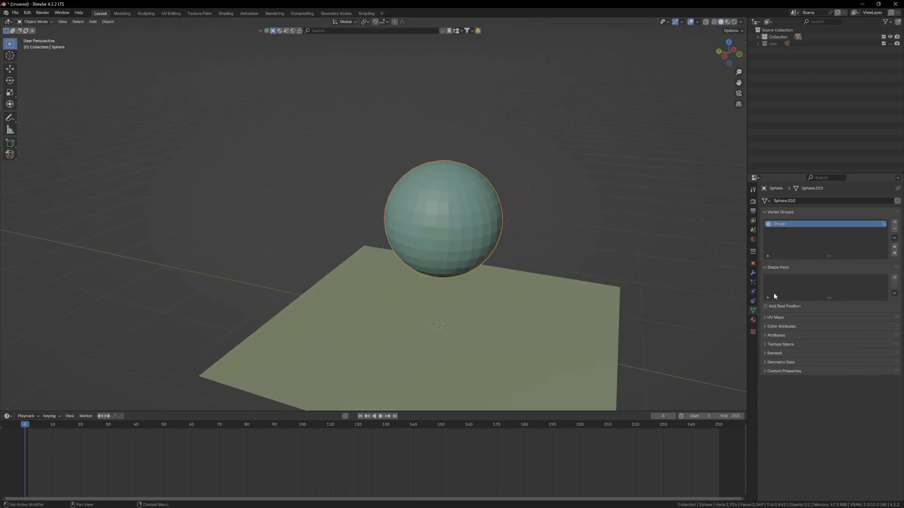
Set the sphere's cloth Pin Group to the vertex group named Group
{"action": "left_click", "coordinate": [753, 291]}
{"action": "scroll", "coordinate": [818, 376], "scroll_direction": "down", "scroll_amount": 3}
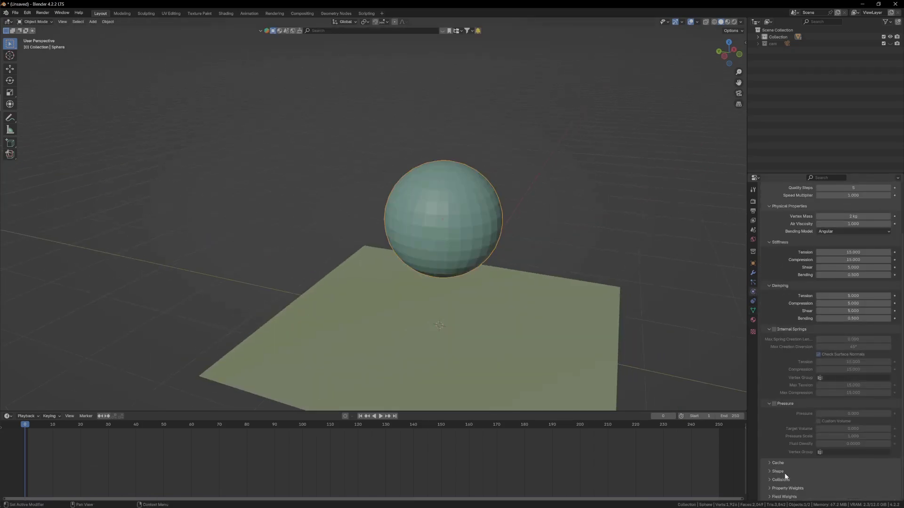
{"action": "scroll", "coordinate": [800, 447], "scroll_direction": "down", "scroll_amount": 3}
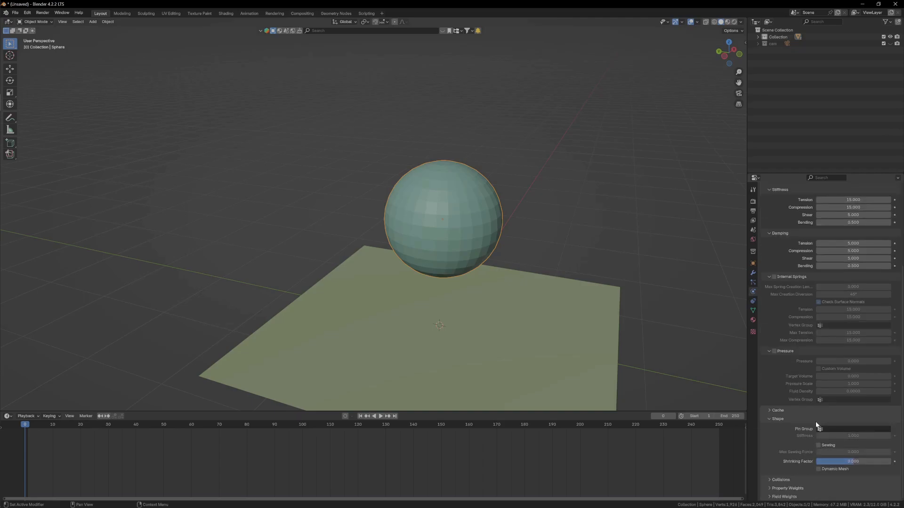
{"action": "left_click", "coordinate": [843, 429]}
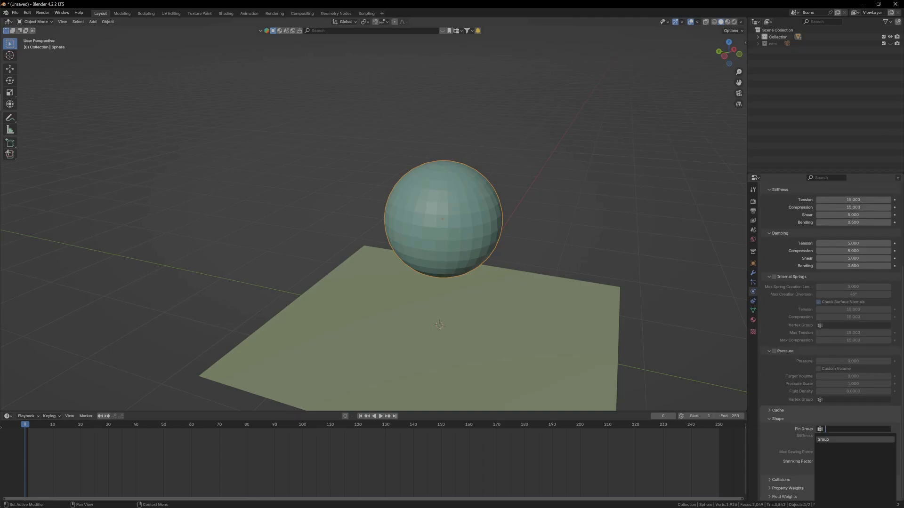
{"action": "left_click", "coordinate": [829, 439]}
Play the cloth simulation to check how the pinned patch holds the sphere
{"action": "middle_click_drag", "start_coordinate": [373, 227], "coordinate": [485, 224]}
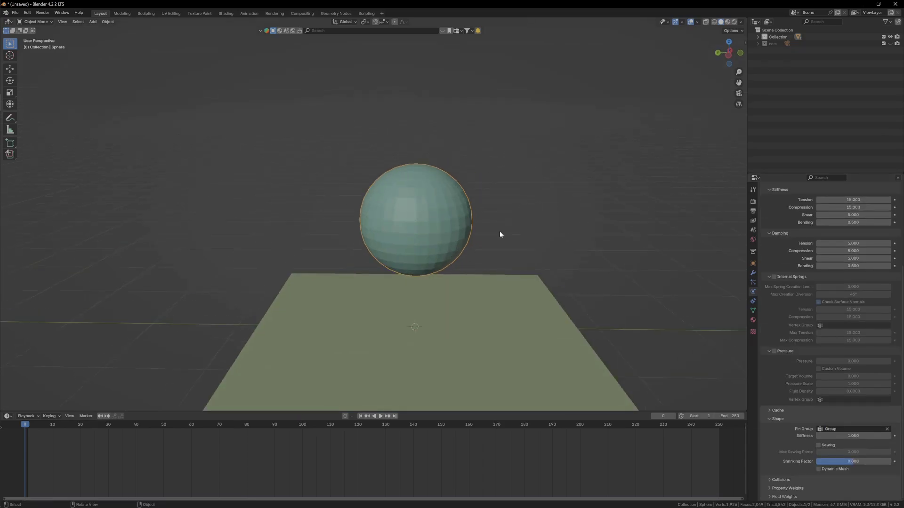
{"action": "key", "text": "space"}
{"action": "middle_click_drag", "start_coordinate": [500, 226], "coordinate": [474, 232]}
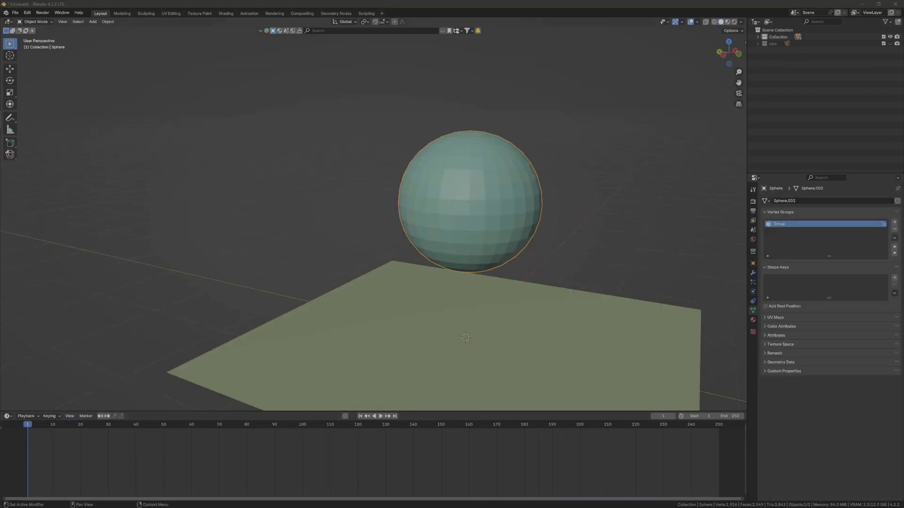
Weight-paint extra pinned areas on several sides of the sphere with weight 1.000 and return to Object Mode
{"action": "middle_click_drag", "start_coordinate": [463, 216], "coordinate": [495, 216], "text": "shift"}
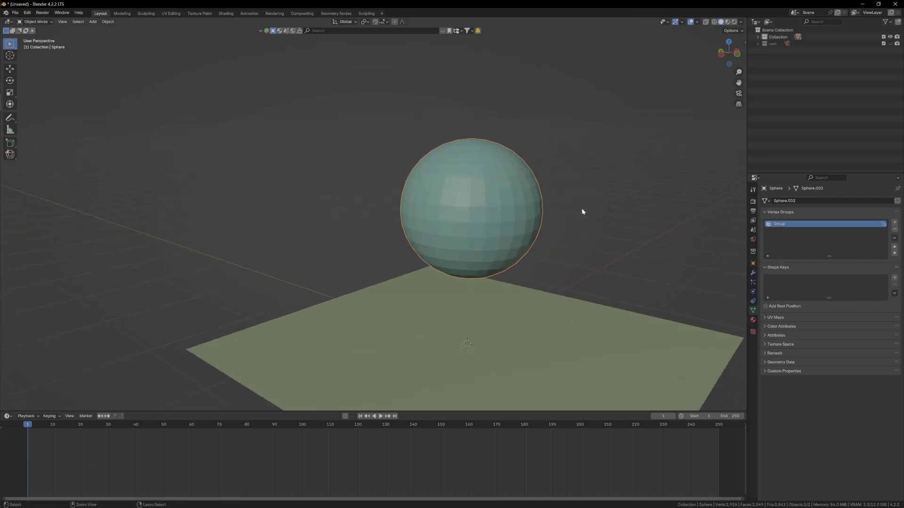
{"action": "key", "text": "ctrl+Tab"}
{"action": "left_click", "coordinate": [540, 189]}
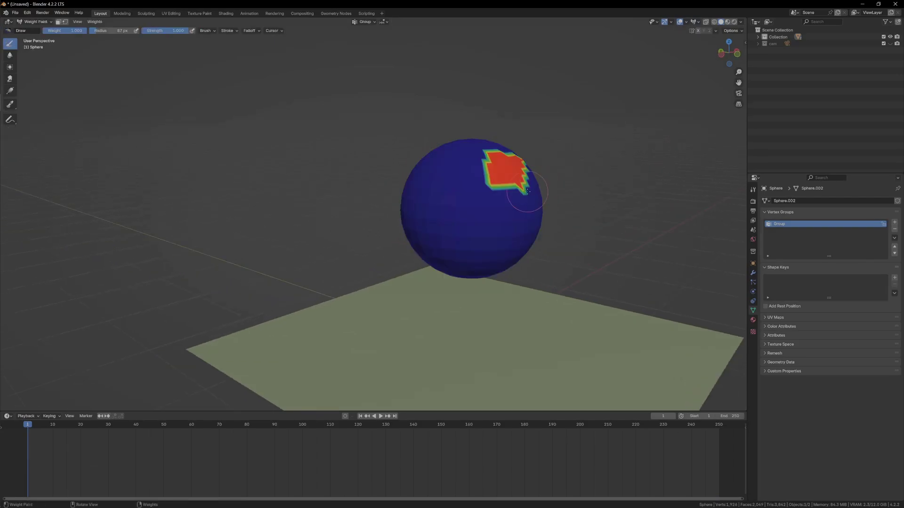
{"action": "middle_click_drag", "start_coordinate": [560, 174], "coordinate": [717, 203]}
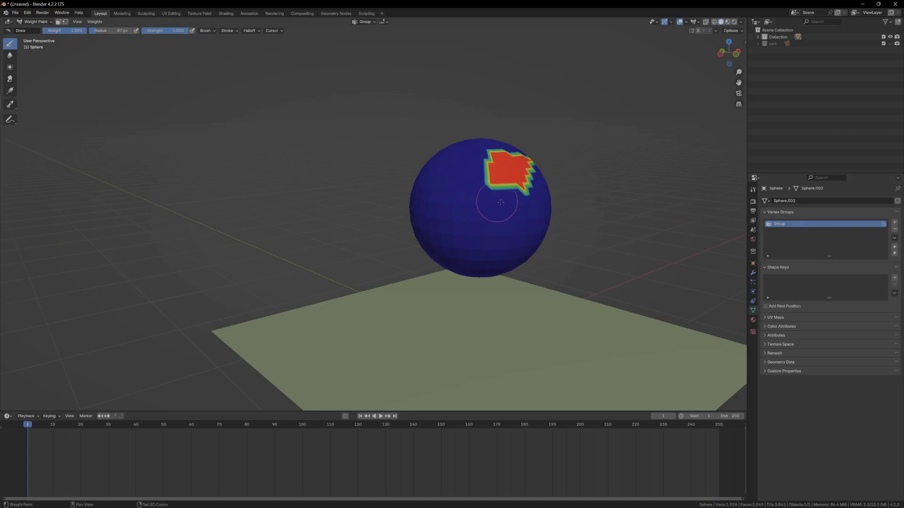
{"action": "mouse_move", "coordinate": [500, 203]}
{"action": "middle_mouse_down", "text": "shift"}
{"action": "mouse_move", "coordinate": [526, 222]}
{"action": "mouse_move", "coordinate": [501, 215]}
{"action": "middle_mouse_up", "text": "shift"}
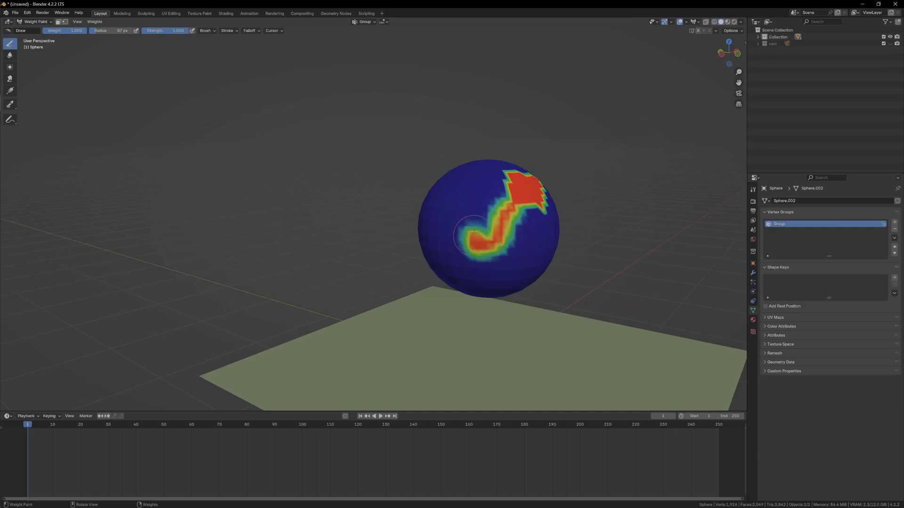
{"action": "middle_click_drag", "start_coordinate": [458, 198], "coordinate": [470, 261]}
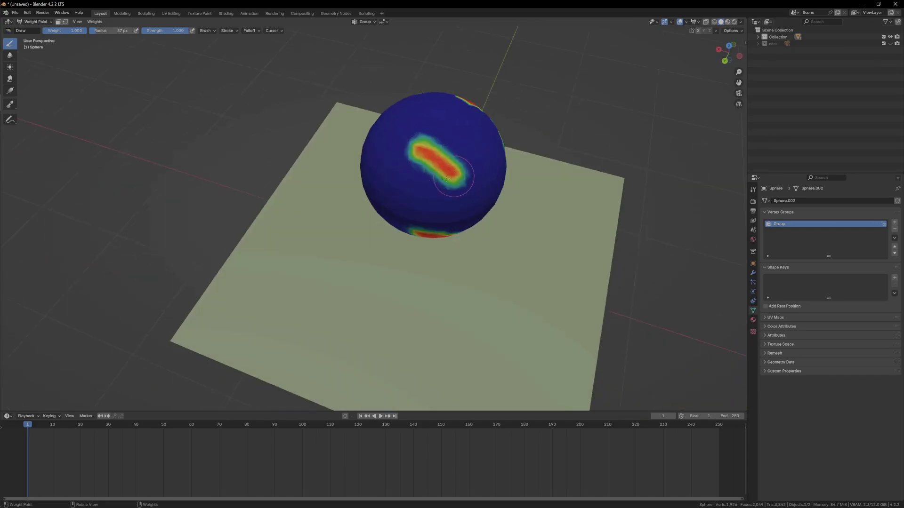
{"action": "middle_click_drag", "start_coordinate": [336, 189], "coordinate": [471, 149]}
{"action": "left_click_drag", "start_coordinate": [313, 199], "coordinate": [337, 223]}
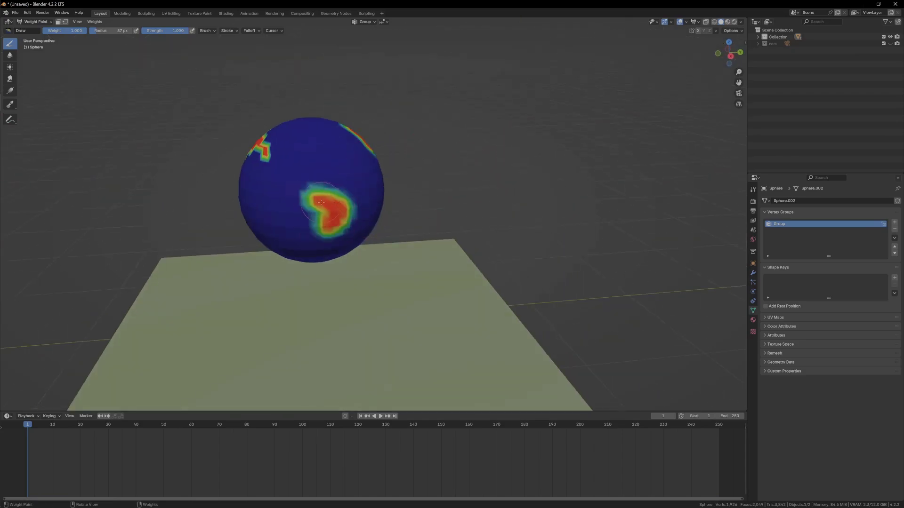
{"action": "middle_click_drag", "start_coordinate": [320, 203], "coordinate": [522, 190]}
{"action": "left_click", "coordinate": [465, 190]}
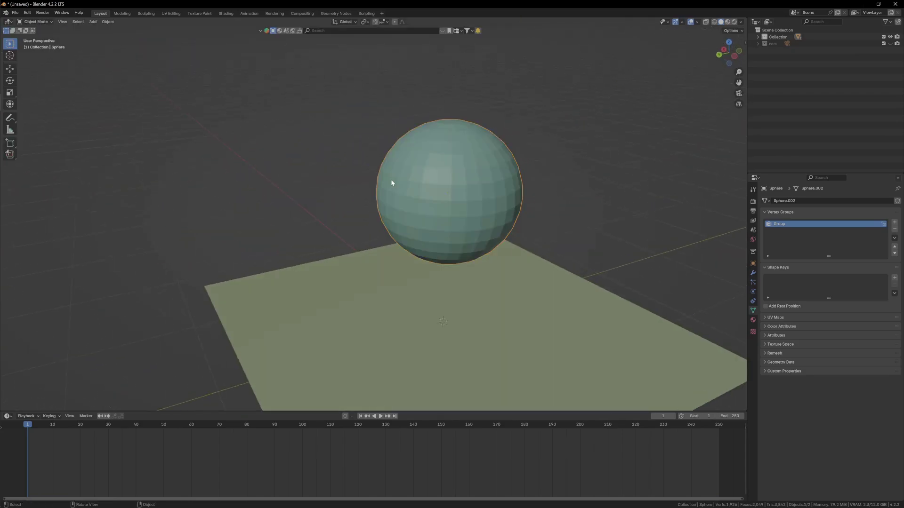
Play the simulation to check the cloth with the painted pin areas
{"action": "mouse_move", "coordinate": [391, 185]}
{"action": "middle_mouse_down"}
{"action": "mouse_move", "coordinate": [549, 218]}
{"action": "mouse_move", "coordinate": [451, 205]}
{"action": "mouse_move", "coordinate": [476, 187]}
{"action": "middle_mouse_up"}
{"action": "key", "text": "space"}
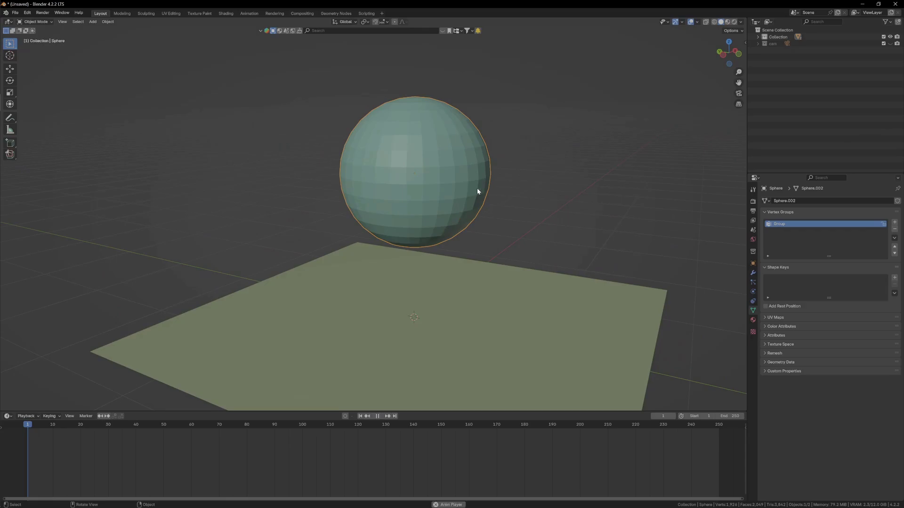
{"action": "middle_click_drag", "start_coordinate": [388, 147], "coordinate": [397, 197]}
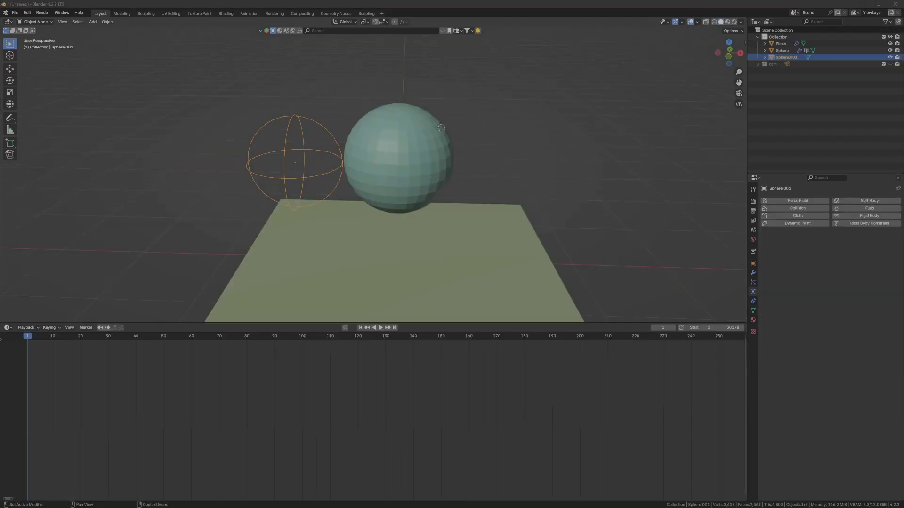
Move the wireframe helper sphere across to the opposite side of the cloth sphere and shrink it while the simulation plays
{"action": "middle_click_drag", "start_coordinate": [394, 231], "coordinate": [383, 234], "text": "shift"}
{"action": "left_click", "coordinate": [363, 181]}
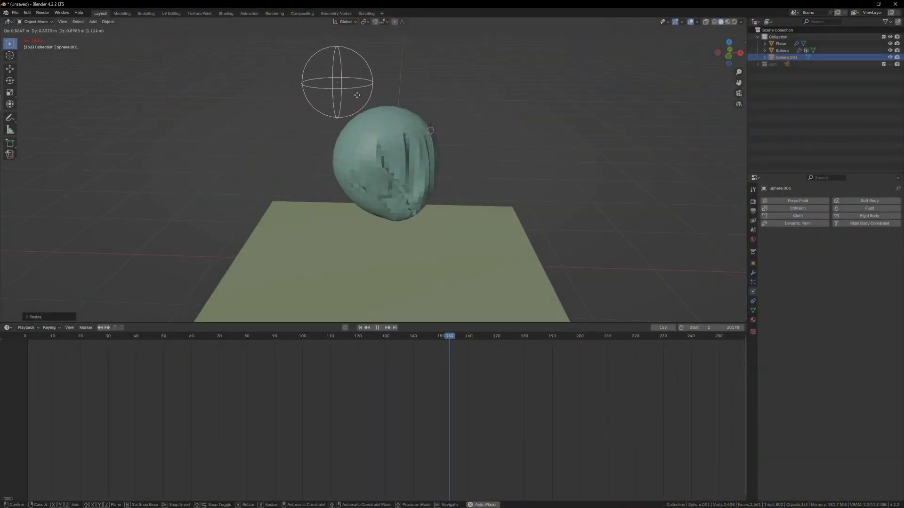
{"action": "left_click", "coordinate": [522, 150]}
{"action": "key", "text": "s"}
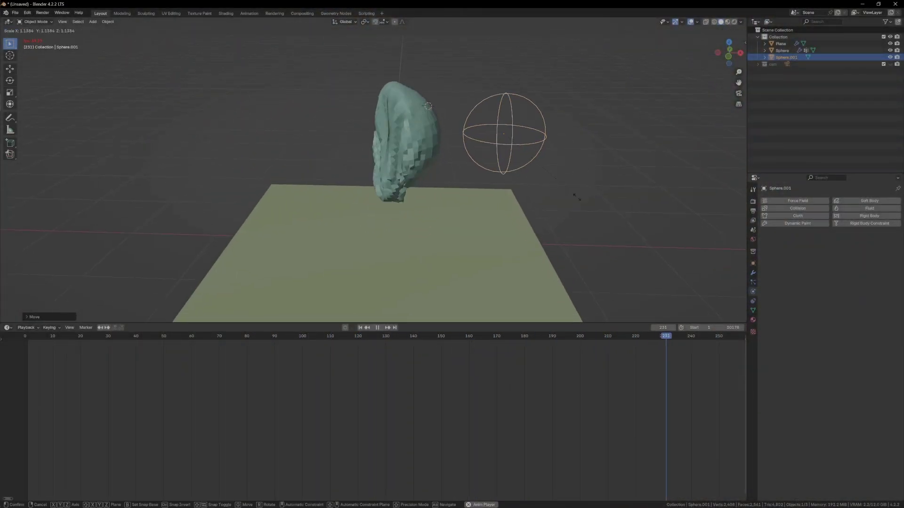
{"action": "left_click", "coordinate": [550, 185]}
Move the helper sphere back to the cloth's original side and enlarge it during playback
{"action": "key", "text": "g"}
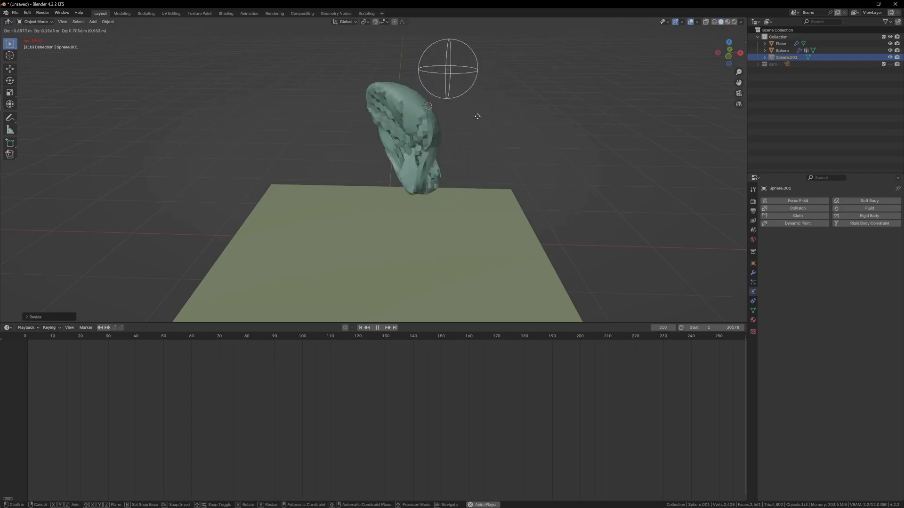
{"action": "left_click", "coordinate": [325, 179]}
{"action": "middle_click_drag", "start_coordinate": [415, 176], "coordinate": [371, 148], "text": "shift"}
{"action": "key", "text": "s"}
{"action": "left_click", "coordinate": [482, 200]}
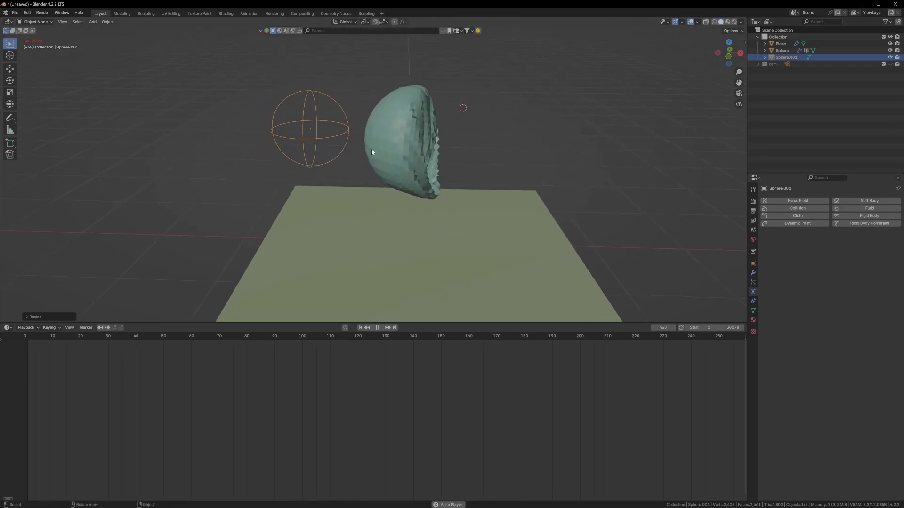
Move the helper sphere along the Y axis from the top view, then rescale it in a perspective view
{"action": "key", "text": "KP_7"}
{"action": "key", "text": "g"}
{"action": "key", "text": "y"}
{"action": "left_click", "coordinate": [373, 178]}
{"action": "middle_click_drag", "start_coordinate": [375, 182], "coordinate": [420, 128]}
{"action": "key", "text": "s"}
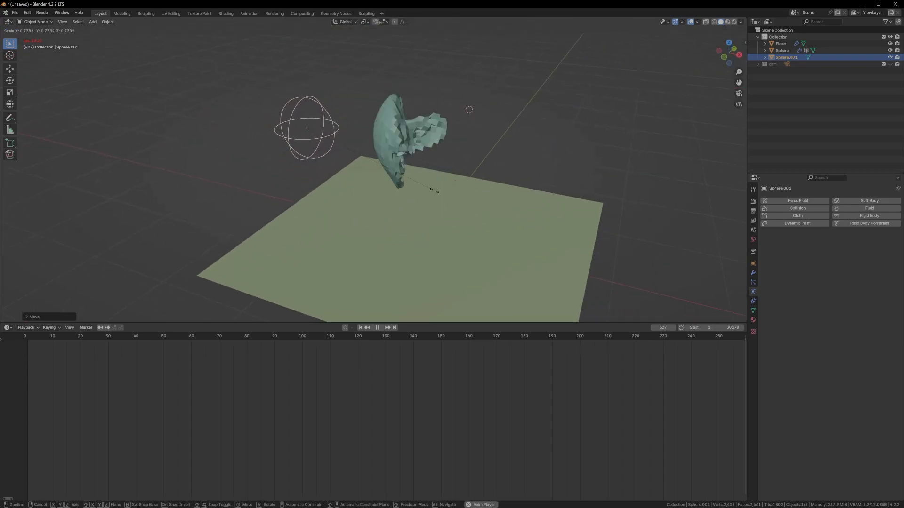
{"action": "left_click", "coordinate": [477, 203]}
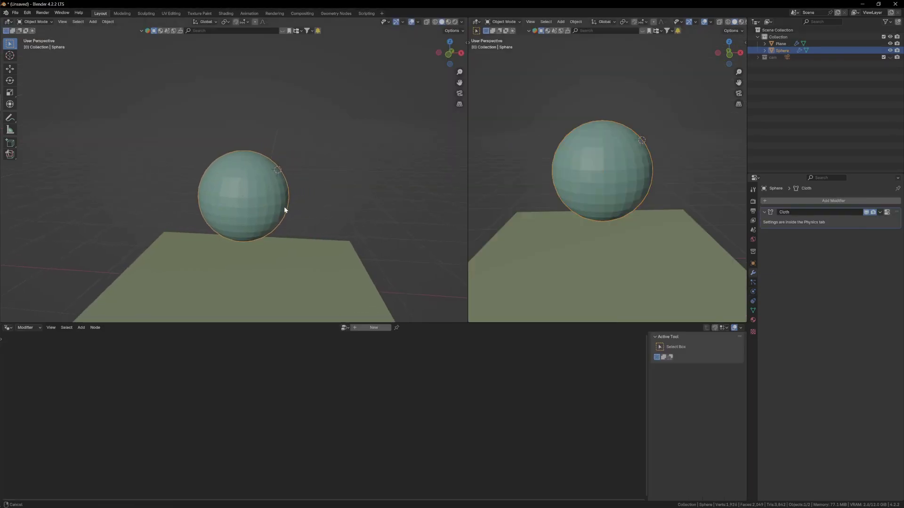
Add a UV sphere, scale it to about 0.23 and place it just beside the large cloth sphere's upper half
{"action": "key", "text": "shift+a"}
{"action": "mouse_move", "coordinate": [326, 161]}
{"action": "left_click", "coordinate": [372, 182]}
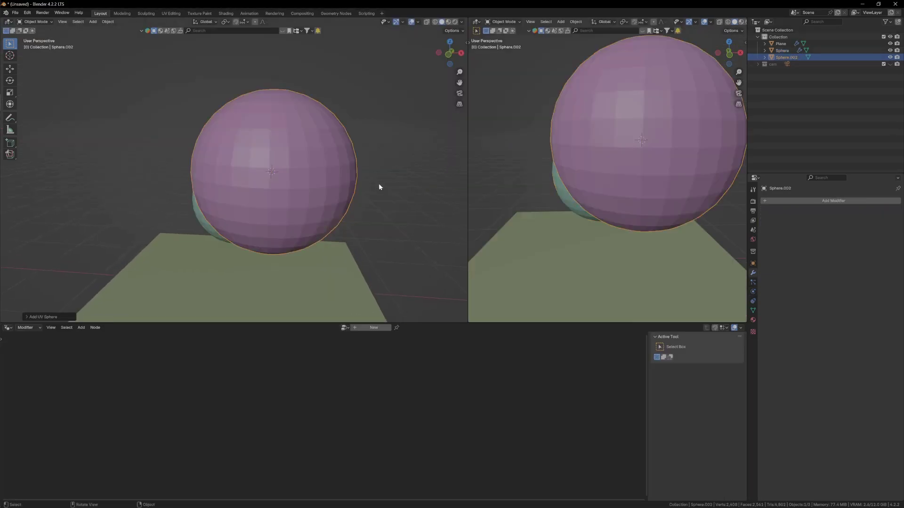
{"action": "key", "text": "s"}
{"action": "left_click", "coordinate": [289, 196]}
{"action": "key", "text": "g"}
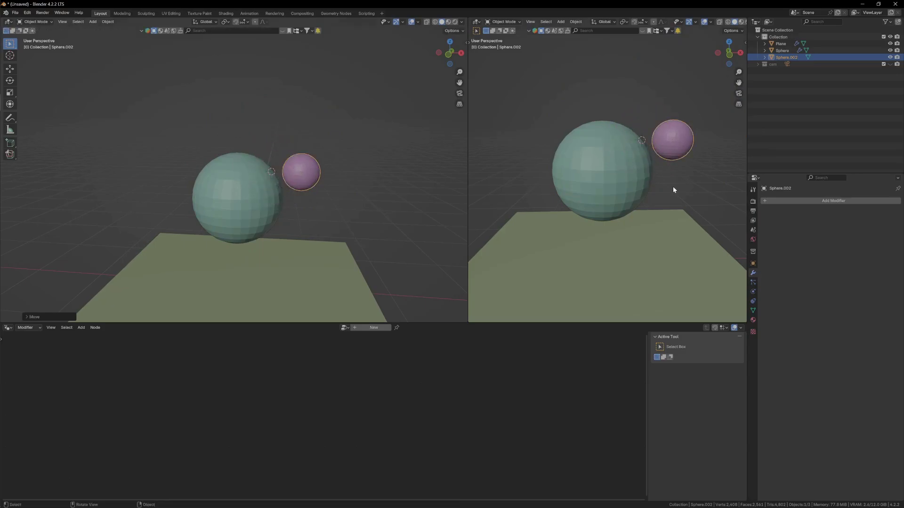
Set the small sphere's viewport display to Bounds with the Sphere bounds shape
{"action": "left_click", "coordinate": [753, 263]}
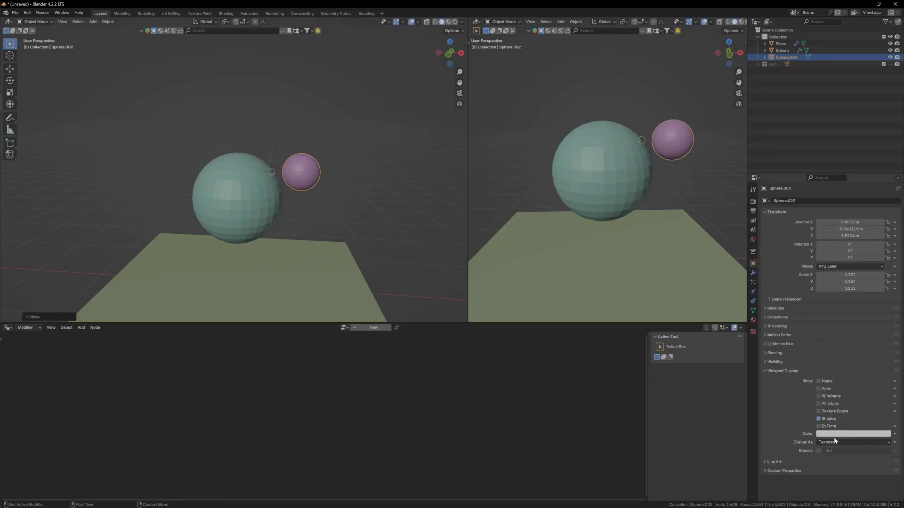
{"action": "left_click", "coordinate": [835, 451]}
{"action": "left_click", "coordinate": [818, 451]}
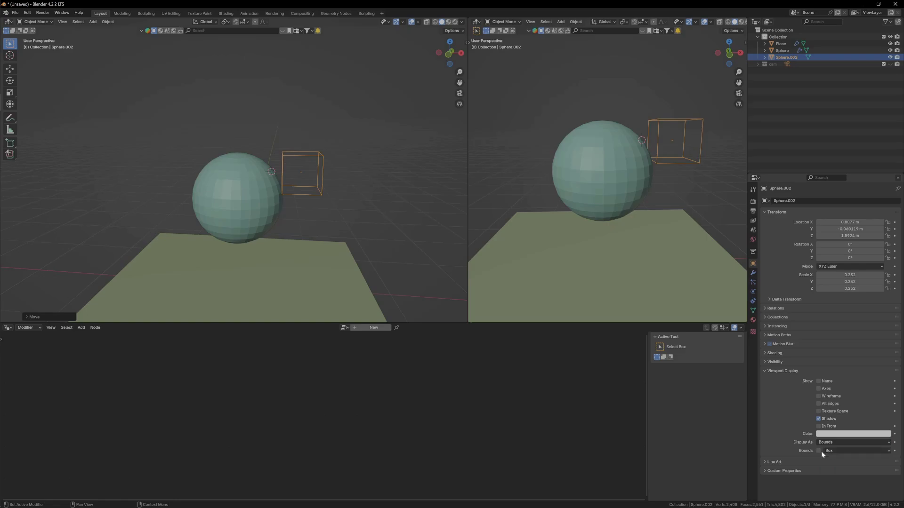
{"action": "left_click", "coordinate": [831, 451]}
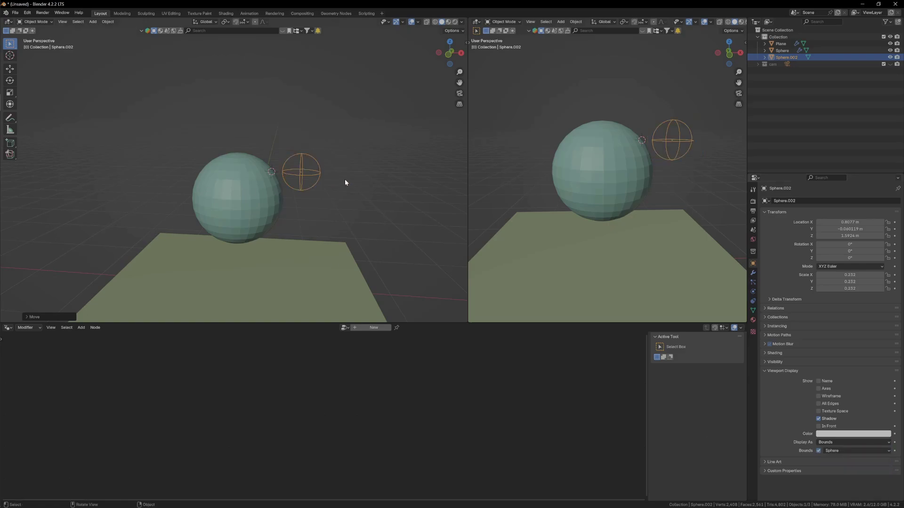
Create a new Geometry Nodes tree on the large cloth sphere
{"action": "key", "text": "s"}
{"action": "right_click", "coordinate": [446, 226]}
{"action": "middle_click_drag", "start_coordinate": [314, 215], "coordinate": [352, 209], "text": "shift"}
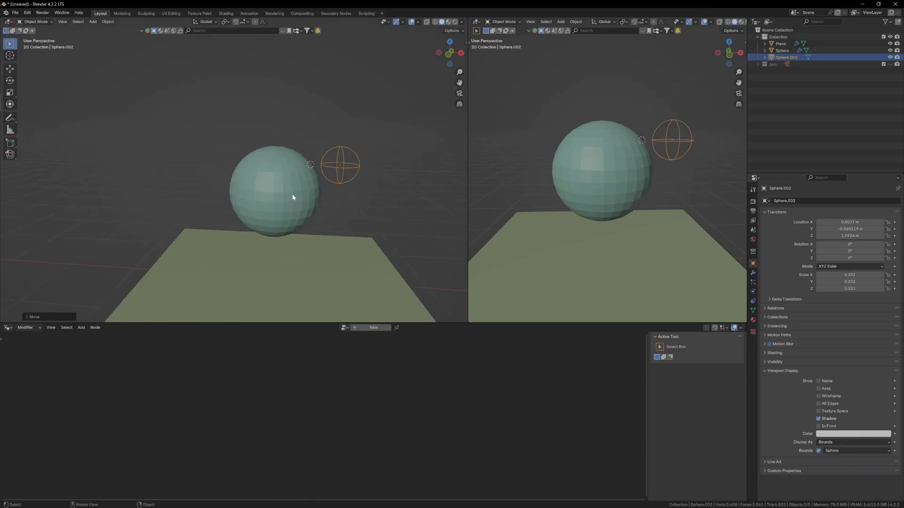
{"action": "left_click", "coordinate": [292, 198]}
{"action": "left_click", "coordinate": [379, 328]}
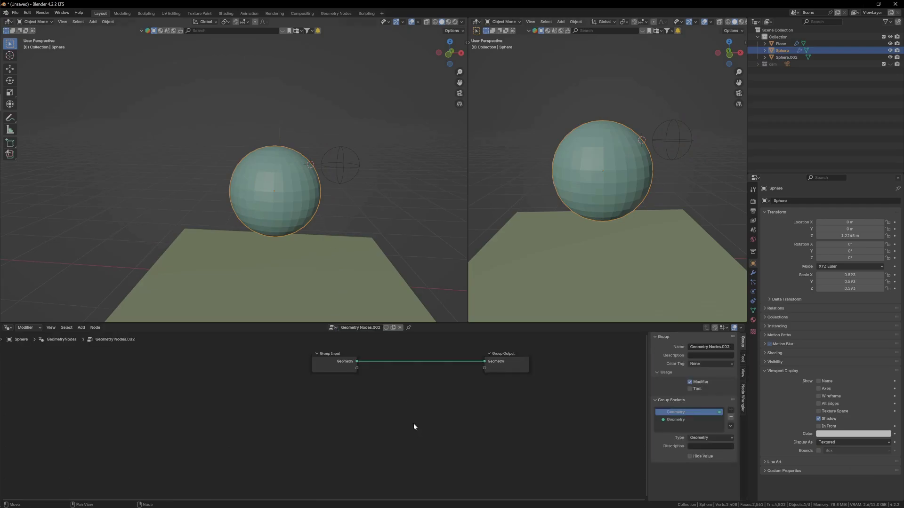
Add a Store Named Attribute node on the link between Group Input and Group Output, spacing the nodes apart
{"action": "left_click_drag", "start_coordinate": [329, 367], "coordinate": [239, 399]}
{"action": "key", "text": "shift+a"}
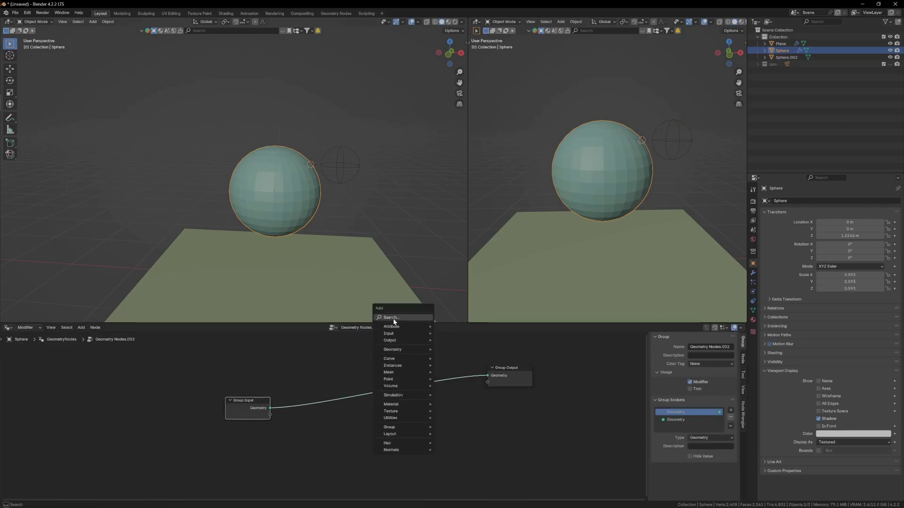
{"action": "left_click", "coordinate": [393, 317]}
{"action": "type", "text": "sto"}
{"action": "key", "text": "Return"}
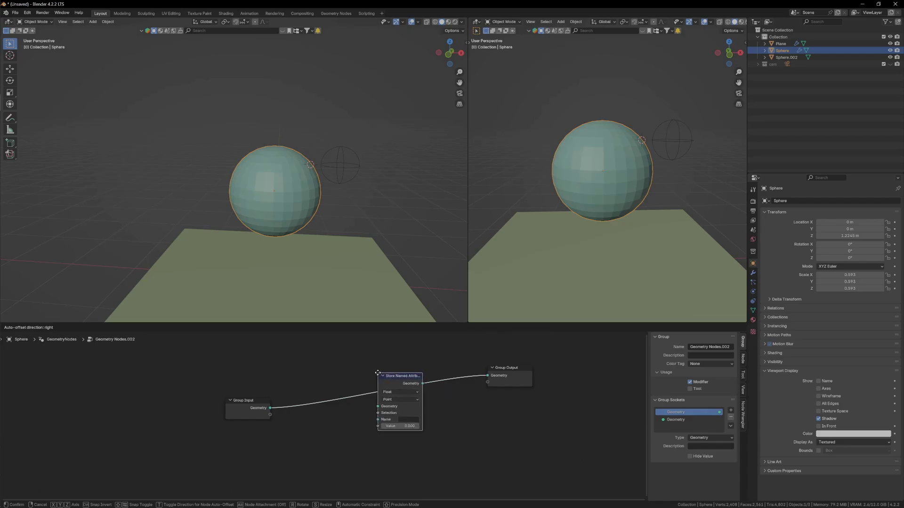
{"action": "left_click", "coordinate": [417, 399]}
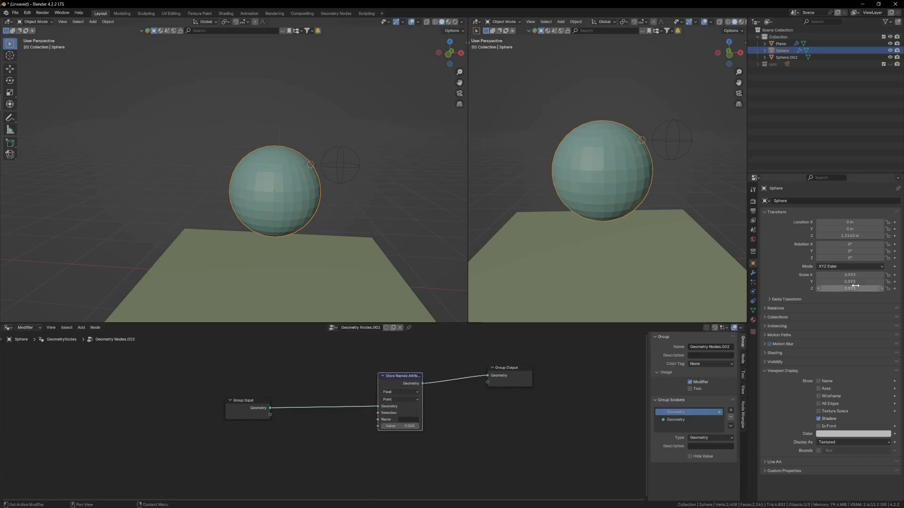
Add a vertex group named Vert to the cloth sphere and choose Vert as the Store Named Attribute node's name
{"action": "left_click", "coordinate": [753, 311]}
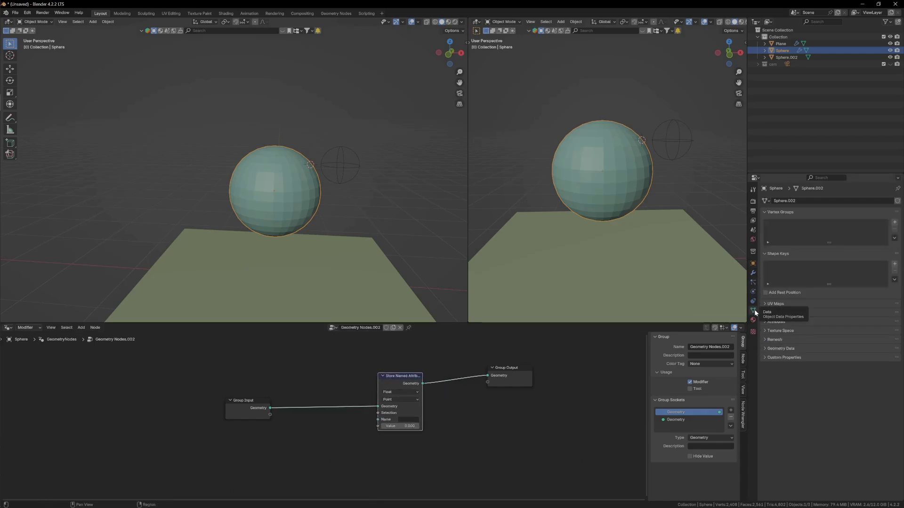
{"action": "left_click", "coordinate": [894, 222]}
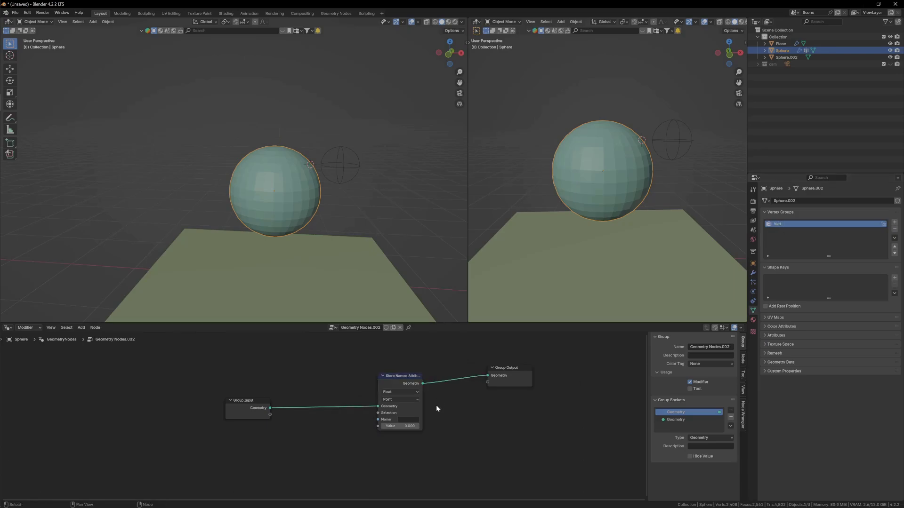
{"action": "middle_click_drag", "start_coordinate": [422, 455], "coordinate": [493, 437]}
{"action": "scroll", "coordinate": [468, 413], "scroll_direction": "up", "scroll_amount": 3}
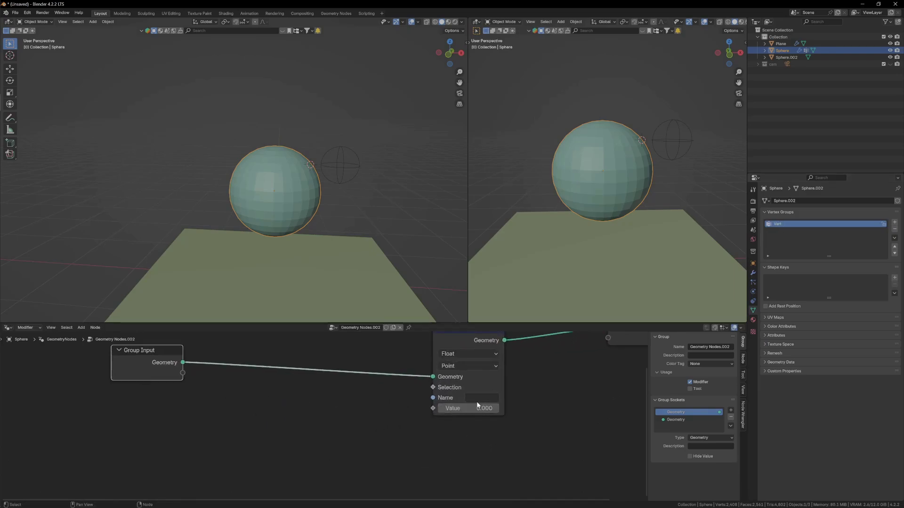
{"action": "left_click", "coordinate": [476, 399]}
{"action": "left_click", "coordinate": [492, 324]}
{"action": "scroll", "coordinate": [506, 377], "scroll_direction": "down", "scroll_amount": 4}
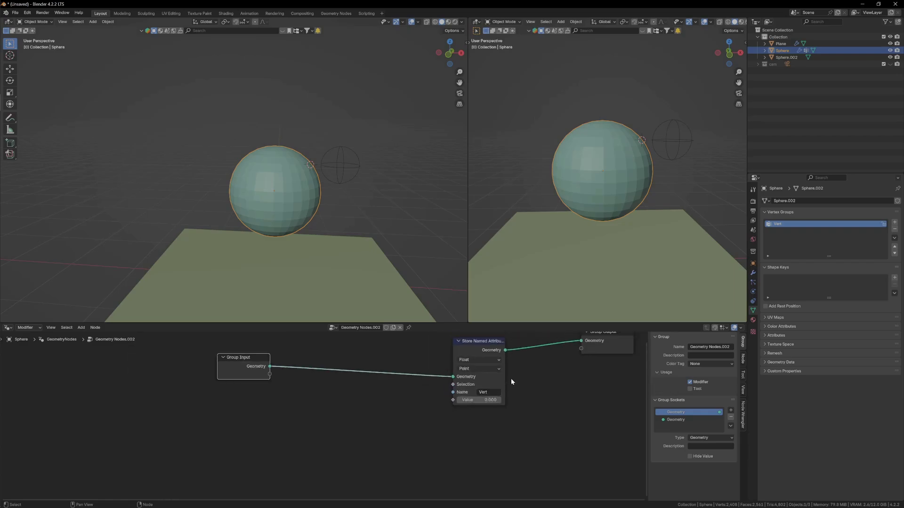
{"action": "left_click_drag", "start_coordinate": [474, 348], "coordinate": [459, 344]}
{"action": "left_click", "coordinate": [344, 179]}
{"action": "key", "text": "g"}
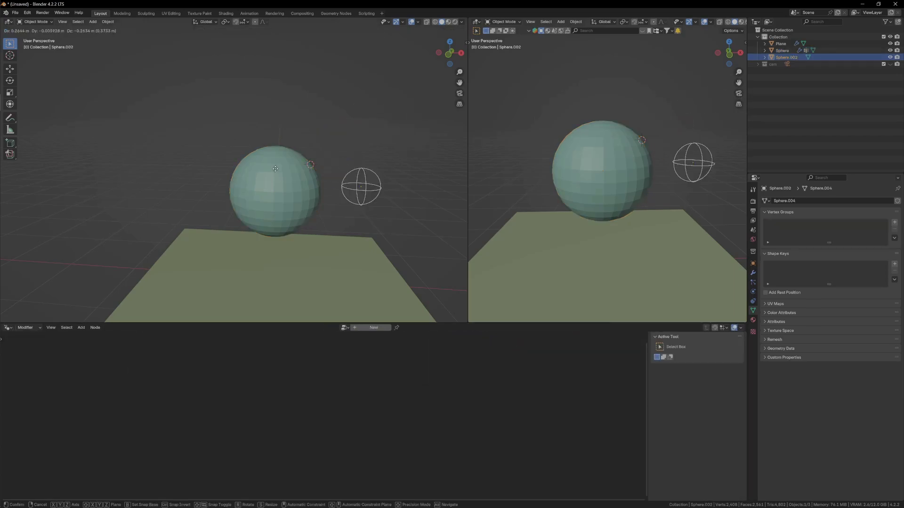
{"action": "left_click", "coordinate": [306, 192]}
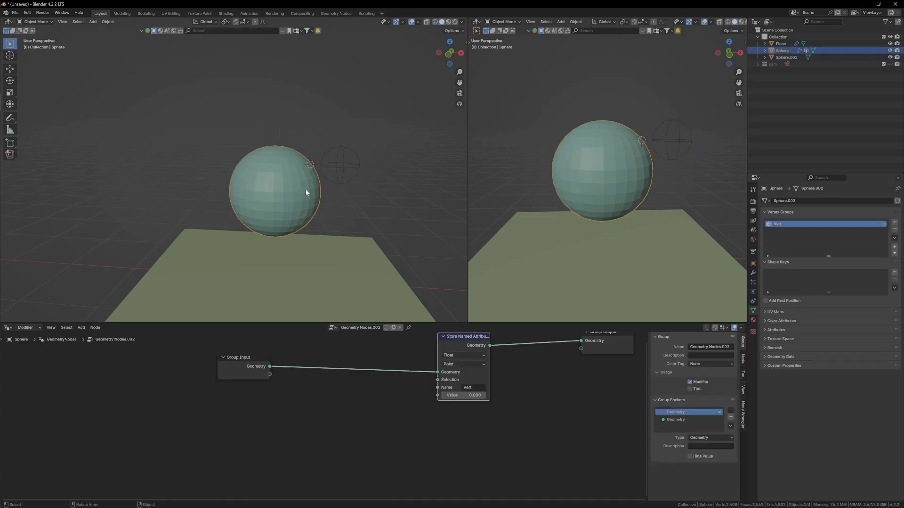
Add a Geometry Proximity node below the Group Input node
{"action": "scroll", "coordinate": [454, 396], "scroll_direction": "down", "scroll_amount": 3}
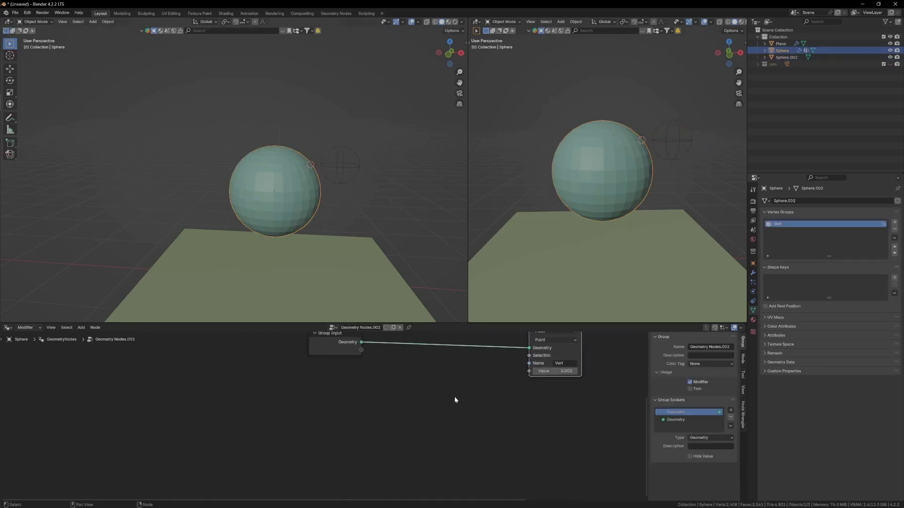
{"action": "key", "text": "shift+a"}
{"action": "type", "text": "pro"}
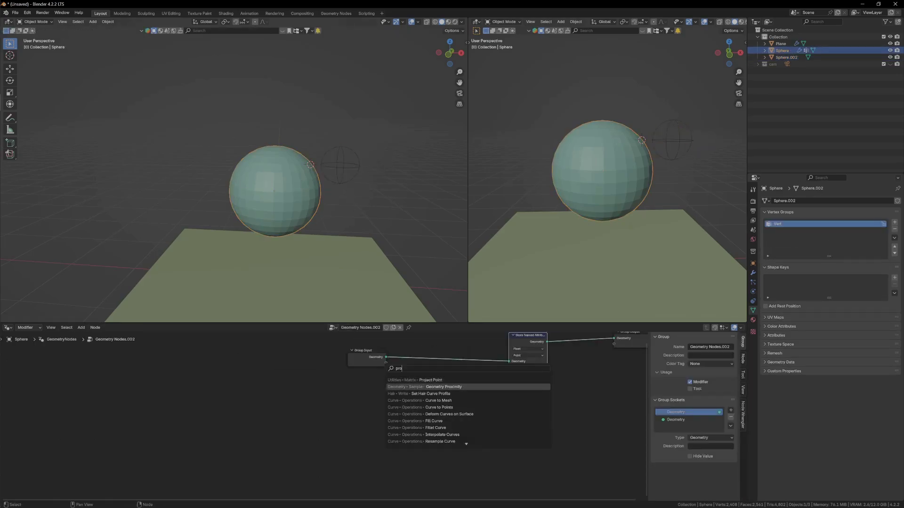
{"action": "left_click", "coordinate": [463, 387]}
{"action": "left_click", "coordinate": [382, 418]}
{"action": "middle_click_drag", "start_coordinate": [382, 418], "coordinate": [394, 409]}
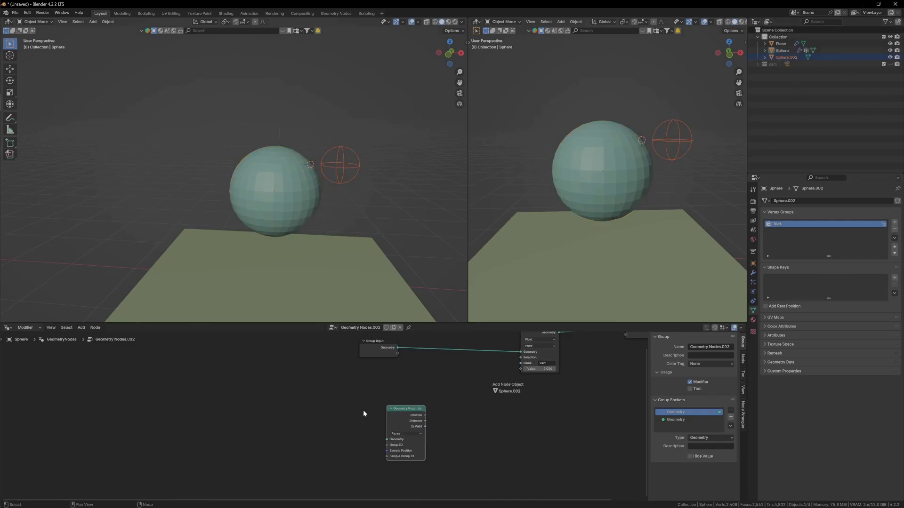
Bring Sphere.002 in as an Object Info node set to Relative and link its Geometry to Geometry Proximity
{"action": "left_click_drag", "start_coordinate": [219, 432], "coordinate": [218, 429]}
{"action": "middle_click_drag", "start_coordinate": [259, 475], "coordinate": [305, 429]}
{"action": "scroll", "coordinate": [283, 430], "scroll_direction": "up", "scroll_amount": 3}
{"action": "left_click", "coordinate": [292, 419]}
{"action": "left_click_drag", "start_coordinate": [283, 400], "coordinate": [286, 408]}
{"action": "middle_click_drag", "start_coordinate": [319, 404], "coordinate": [283, 431]}
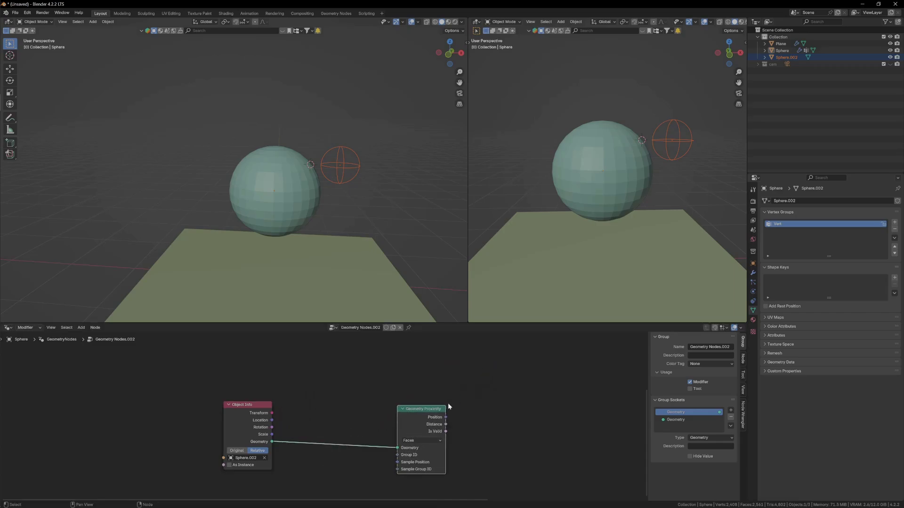
Add a Math node beside Geometry Proximity and set its operation to Divide
{"action": "key", "text": "shift+a"}
{"action": "type", "text": "mat"}
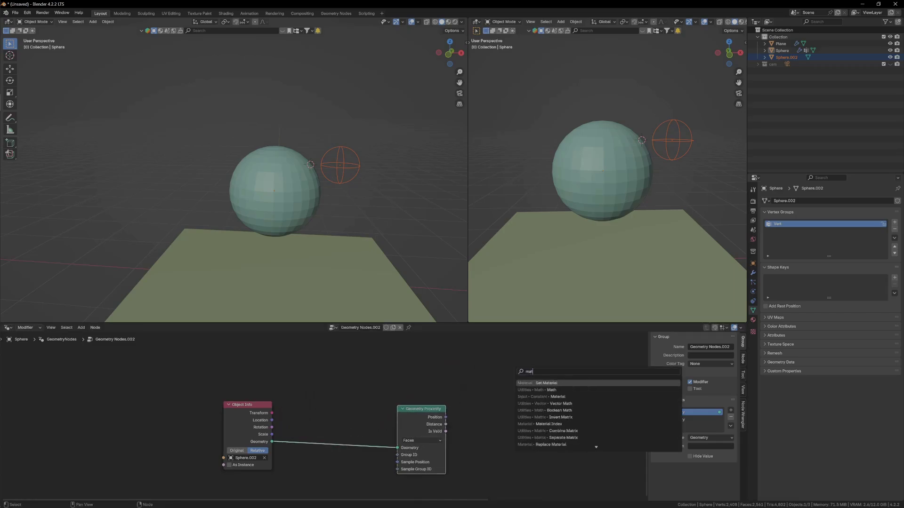
{"action": "type", "text": "h"}
{"action": "key", "text": "Return"}
{"action": "left_click", "coordinate": [495, 381]}
{"action": "left_click", "coordinate": [513, 390]}
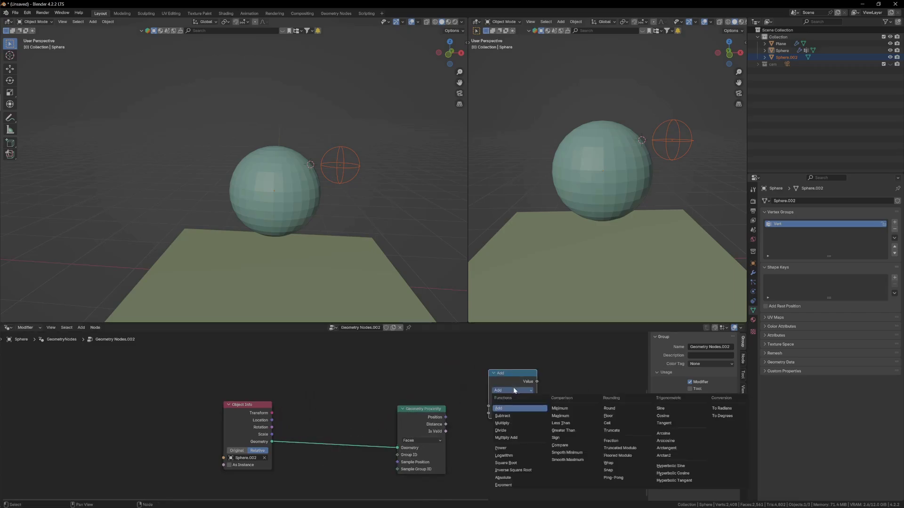
{"action": "left_click", "coordinate": [504, 431]}
Feed the Object Info Scale into Divide's first value and the proximity Distance into its second, tidying the nodes
{"action": "left_click_drag", "start_coordinate": [442, 409], "coordinate": [488, 414]}
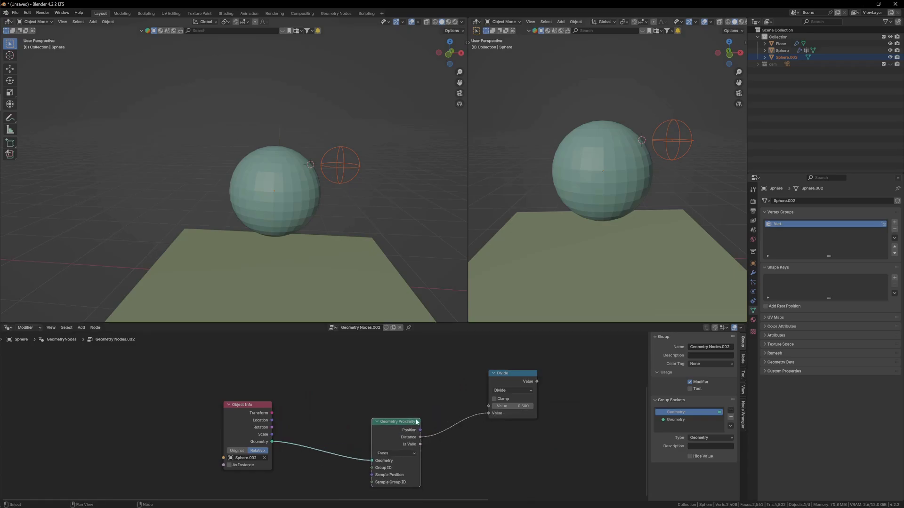
{"action": "left_click_drag", "start_coordinate": [416, 422], "coordinate": [401, 436]}
{"action": "left_click_drag", "start_coordinate": [272, 434], "coordinate": [488, 406]}
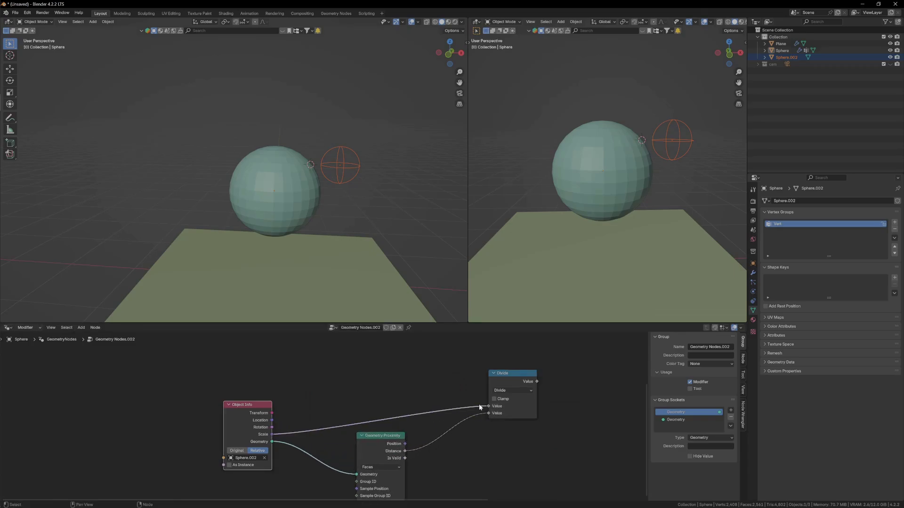
{"action": "left_click_drag", "start_coordinate": [242, 405], "coordinate": [296, 365]}
{"action": "left_click_drag", "start_coordinate": [382, 435], "coordinate": [400, 422]}
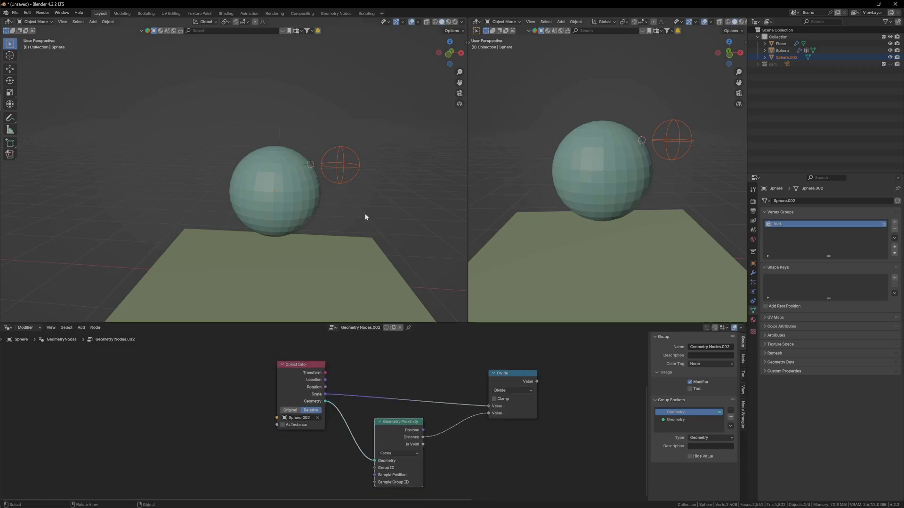
{"action": "left_click", "coordinate": [355, 167]}
{"action": "key", "text": "g"}
{"action": "key", "text": "s"}
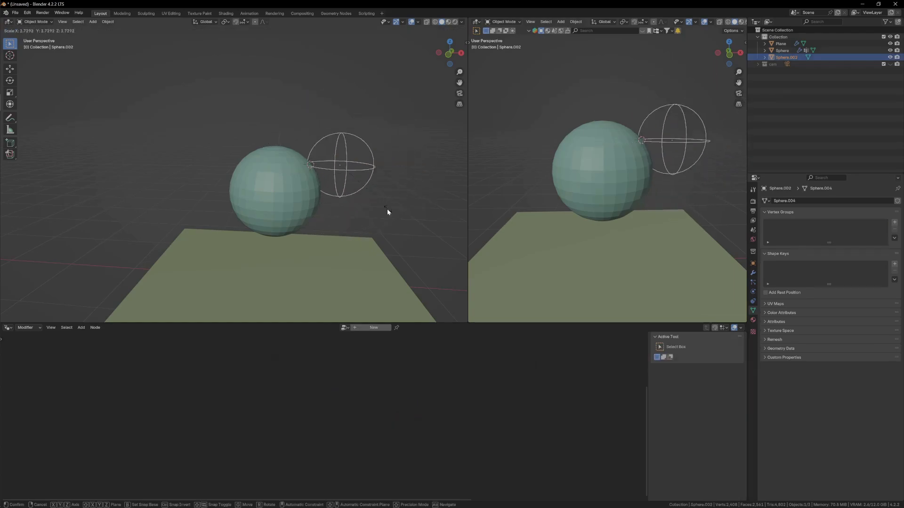
{"action": "right_click", "coordinate": [387, 211]}
{"action": "key", "text": "g"}
{"action": "right_click", "coordinate": [450, 200]}
{"action": "left_click", "coordinate": [303, 202]}
Move the Object Info, Geometry Proximity and Divide nodes together to make room before the Store Named Attribute node
{"action": "scroll", "coordinate": [381, 409], "scroll_direction": "down", "scroll_amount": 2}
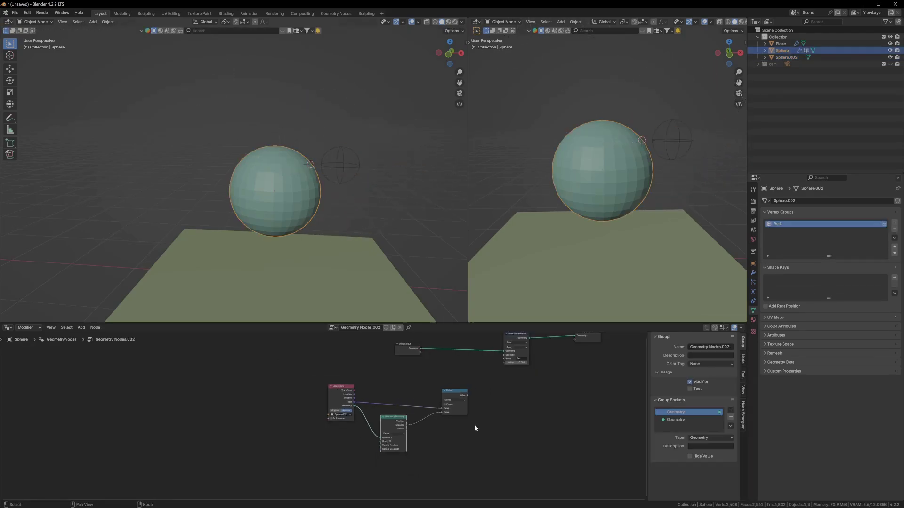
{"action": "left_click_drag", "start_coordinate": [476, 430], "coordinate": [282, 353]}
{"action": "left_click_drag", "start_coordinate": [517, 456], "coordinate": [324, 401]}
{"action": "key", "text": "g"}
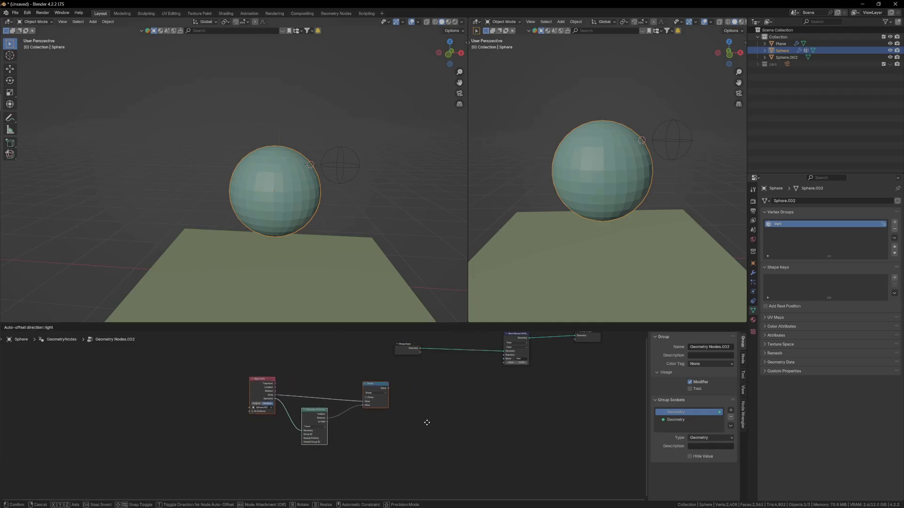
{"action": "left_click", "coordinate": [425, 422]}
Add a Color Ramp node between Divide and Store Named Attribute
{"action": "scroll", "coordinate": [467, 379], "scroll_direction": "up", "scroll_amount": 3}
{"action": "key", "text": "shift+a"}
{"action": "left_click", "coordinate": [479, 358]}
{"action": "type", "text": "colo"}
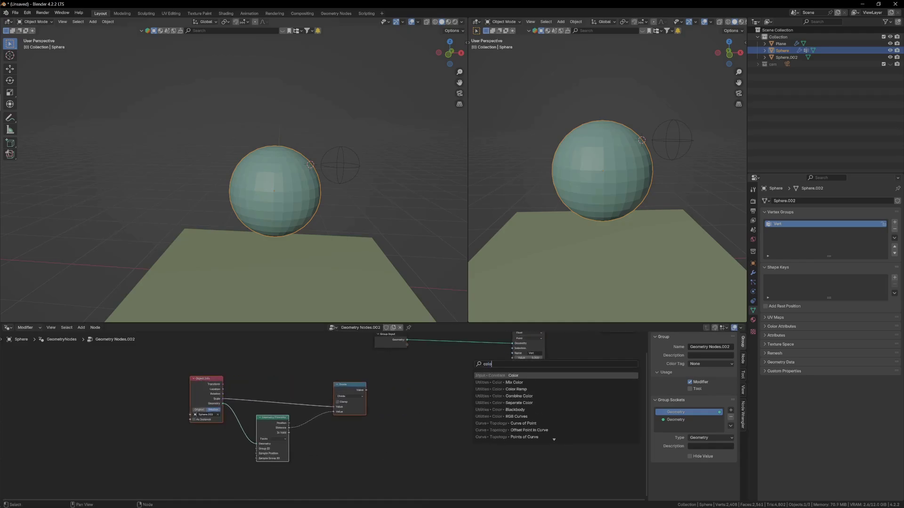
{"action": "left_click", "coordinate": [482, 389]}
{"action": "left_click", "coordinate": [409, 385]}
{"action": "scroll", "coordinate": [350, 391], "scroll_direction": "up", "scroll_amount": 1}
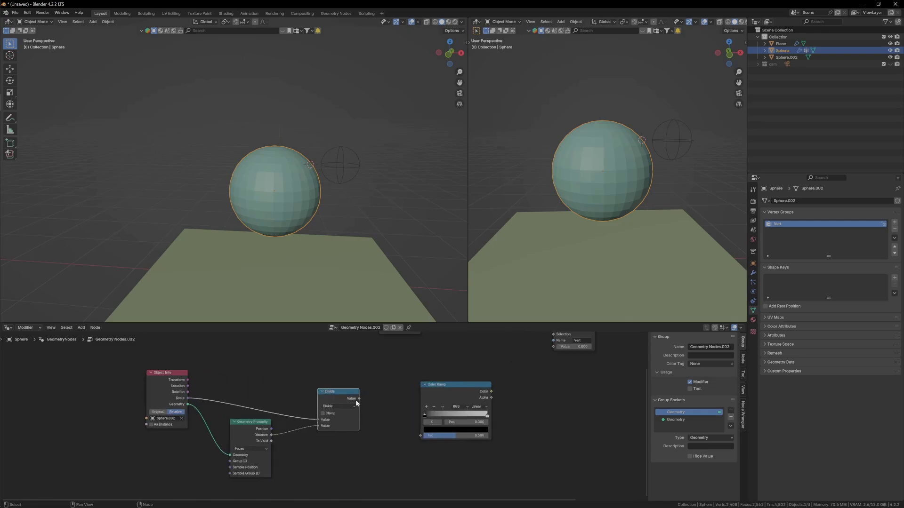
Link Divide's result to the Color Ramp's Fac and the ramp's Color to the Store Named Attribute Value
{"action": "left_click_drag", "start_coordinate": [359, 399], "coordinate": [420, 435]}
{"action": "middle_click_drag", "start_coordinate": [465, 395], "coordinate": [427, 429]}
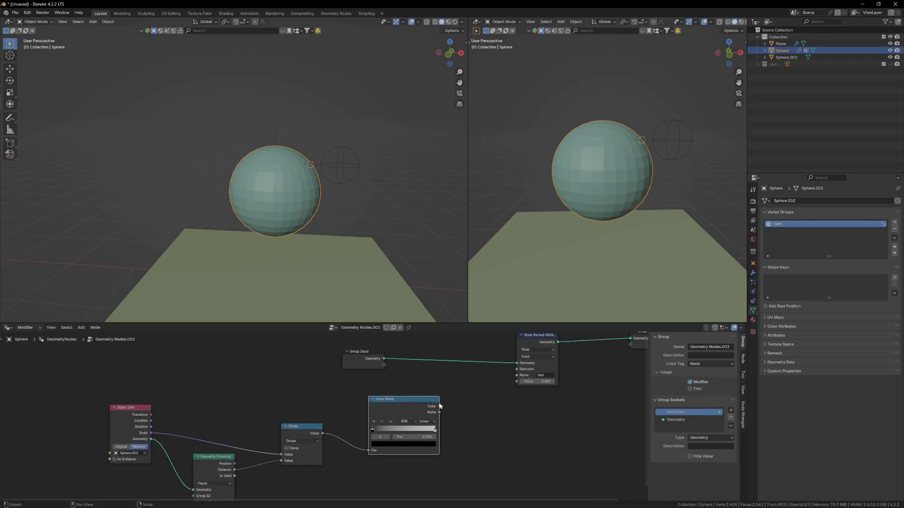
{"action": "left_click_drag", "start_coordinate": [439, 406], "coordinate": [517, 381]}
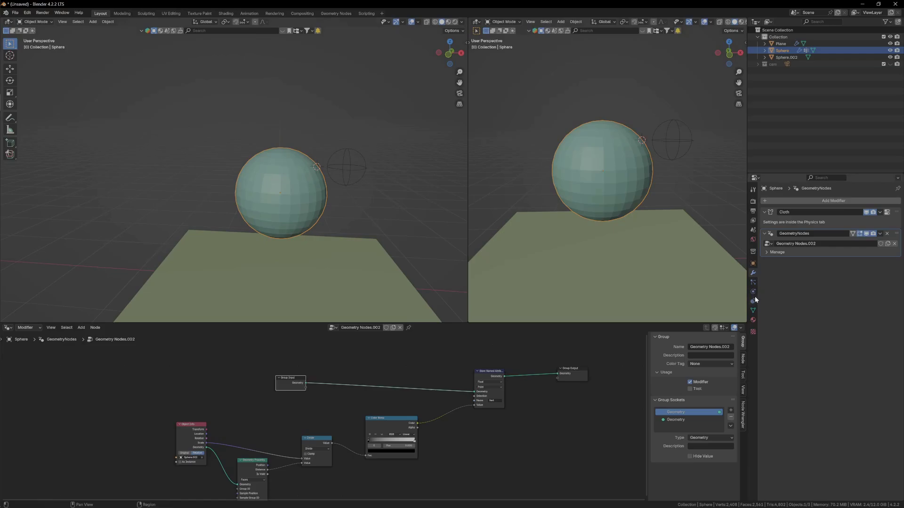
Set the cloth sphere's Pin Group to Vert in its cloth Shape settings
{"action": "left_click", "coordinate": [753, 292]}
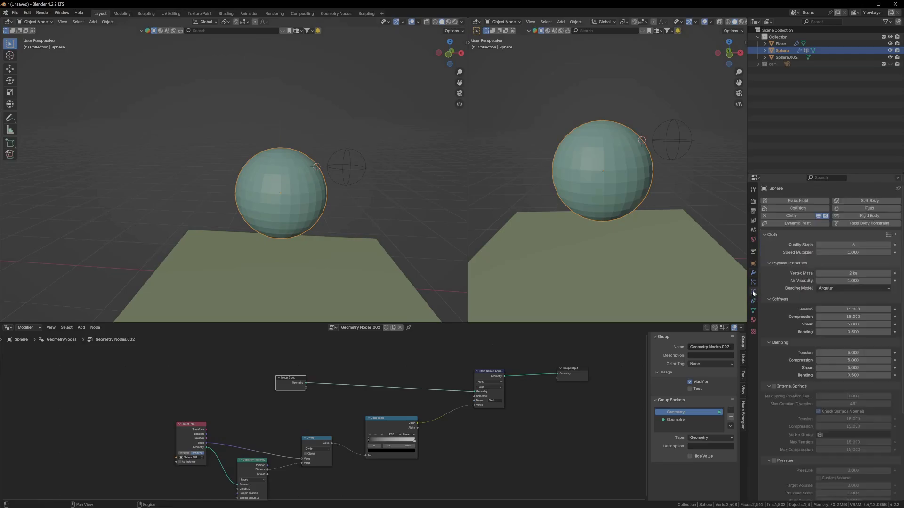
{"action": "scroll", "coordinate": [812, 394], "scroll_direction": "down", "scroll_amount": 6}
{"action": "left_click", "coordinate": [827, 420]}
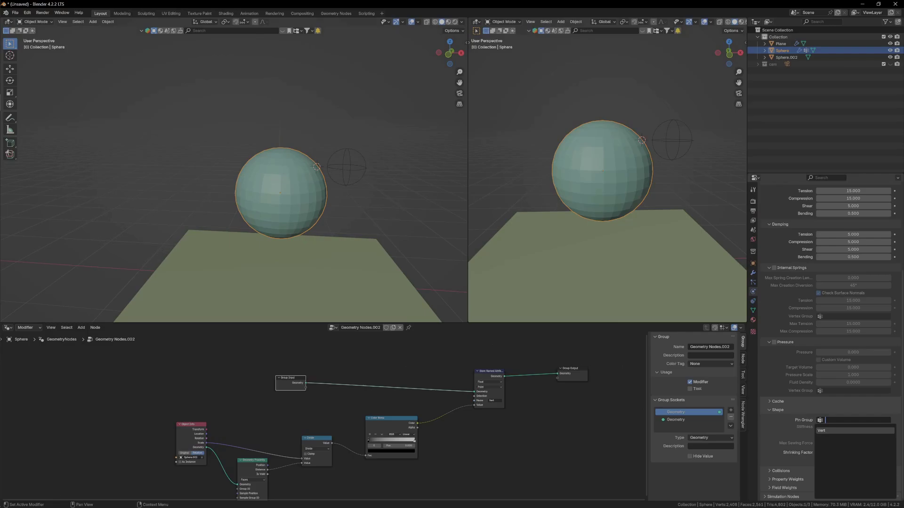
{"action": "left_click", "coordinate": [821, 431]}
Preview the cloth simulation and move the GeometryNodes modifier above Cloth on the cloth sphere
{"action": "middle_click_drag", "start_coordinate": [234, 228], "coordinate": [299, 207]}
{"action": "left_click", "coordinate": [366, 175]}
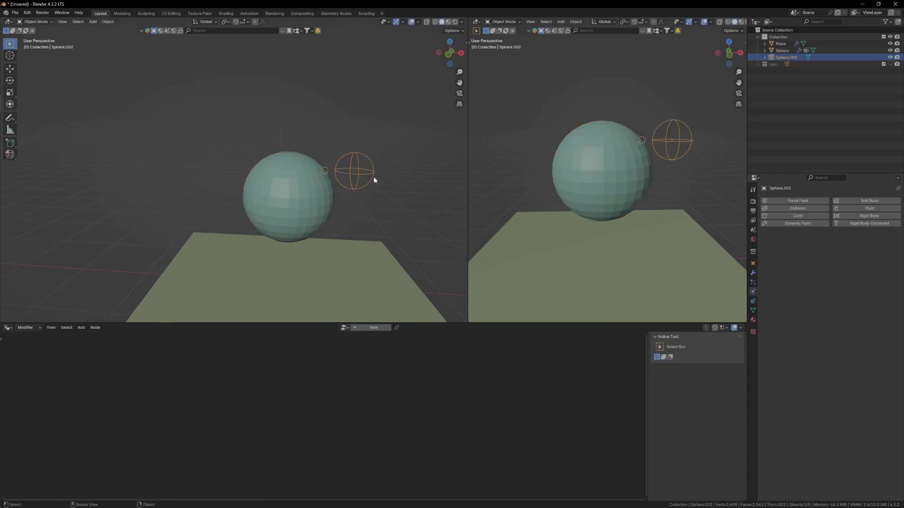
{"action": "key", "text": "space"}
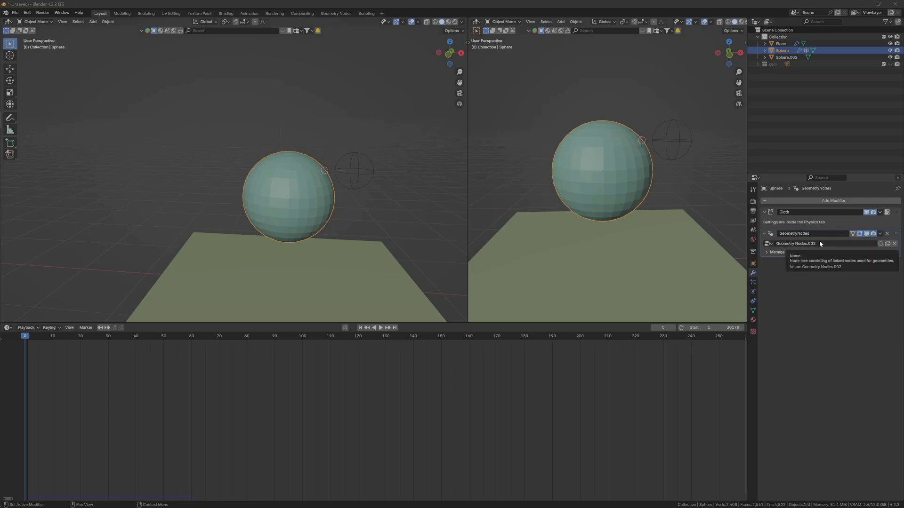
{"action": "left_click_drag", "start_coordinate": [896, 233], "coordinate": [885, 198]}
Enlarge the helper sphere while the simulation plays, then stop playback and return to frame 1
{"action": "left_click", "coordinate": [366, 174]}
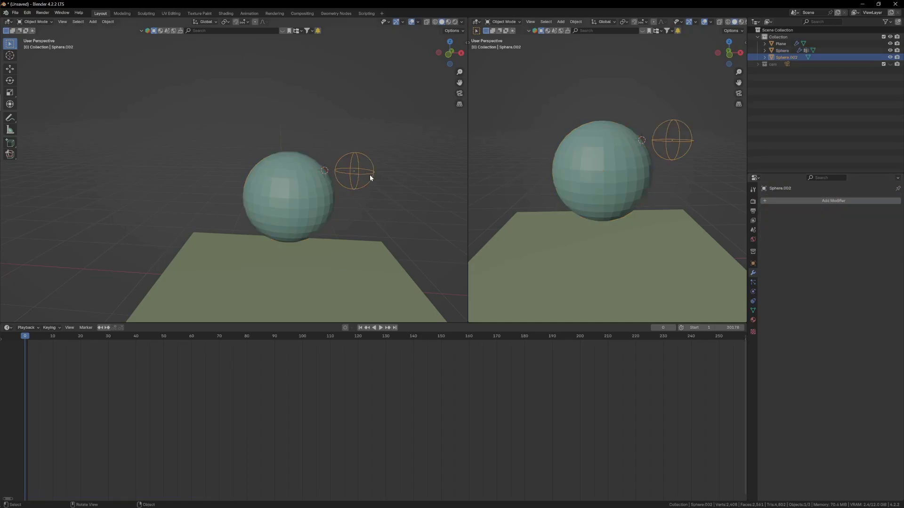
{"action": "key", "text": "space"}
{"action": "key", "text": "s"}
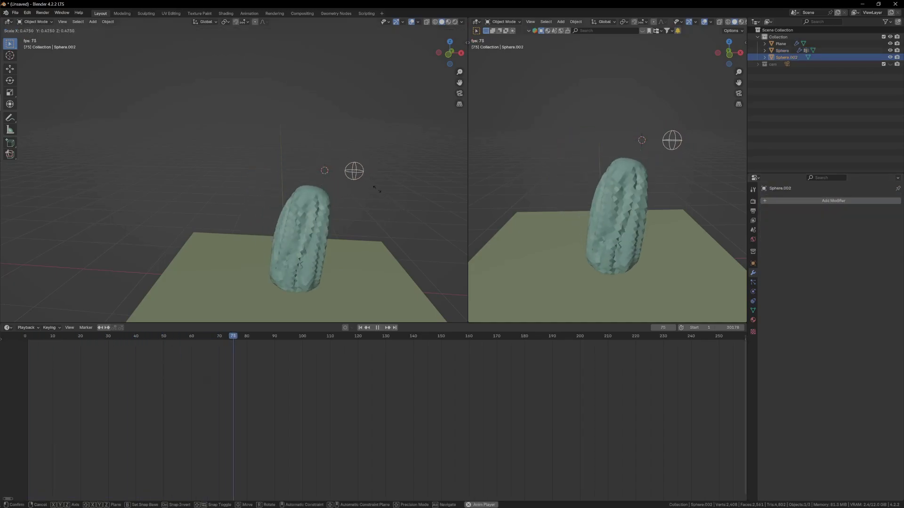
{"action": "left_click", "coordinate": [385, 310]}
{"action": "key", "text": "space"}
{"action": "left_click", "coordinate": [361, 328]}
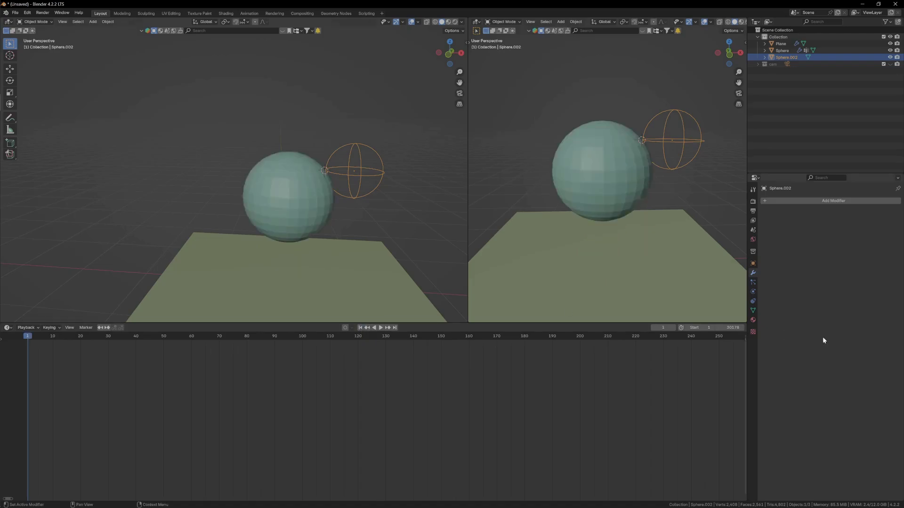
{"action": "left_click", "coordinate": [304, 233]}
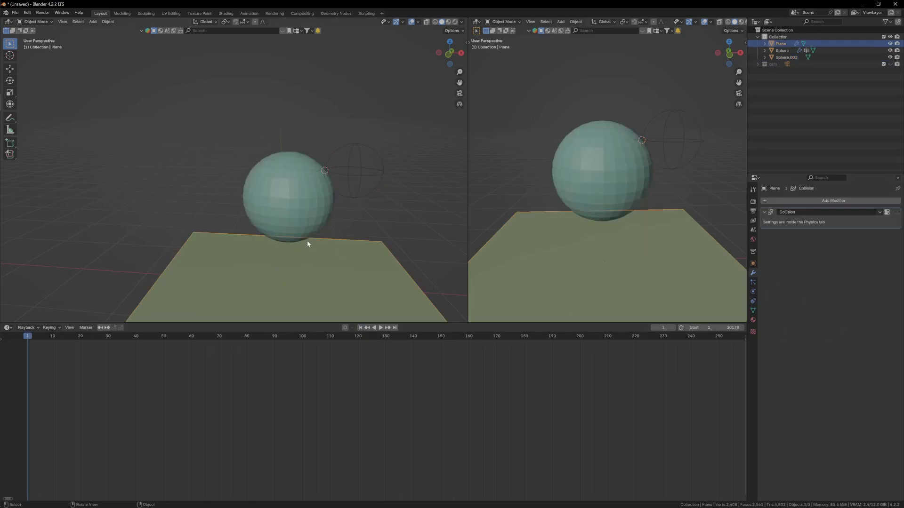
Extend the cloth sphere's simulation cache end to about 25,000 frames and start playback
{"action": "left_click", "coordinate": [753, 292]}
{"action": "scroll", "coordinate": [842, 458], "scroll_direction": "down", "scroll_amount": 10}
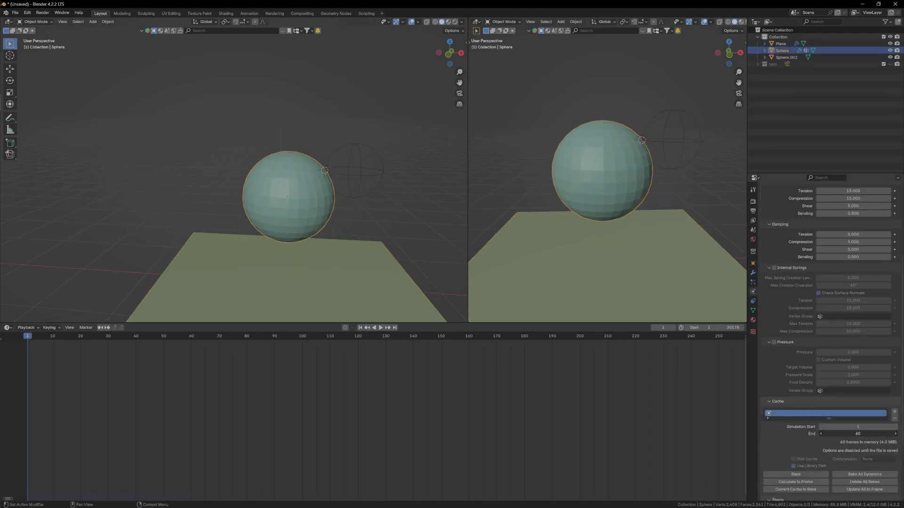
{"action": "left_click_drag", "start_coordinate": [857, 434], "coordinate": [875, 434]}
{"action": "key", "text": "space"}
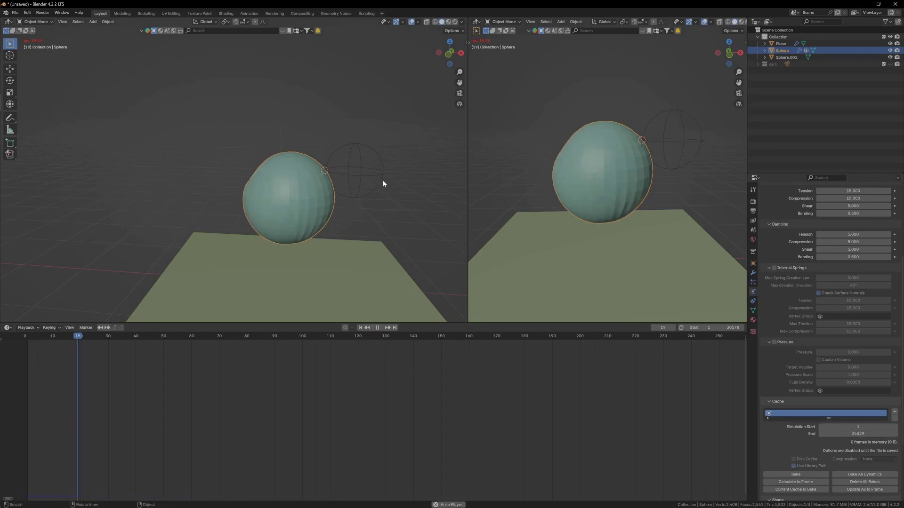
Shrink the helper sphere and move it to the opposite side of the cloth sphere while the simulation plays
{"action": "left_click", "coordinate": [382, 179]}
{"action": "key", "text": "s"}
{"action": "left_click", "coordinate": [385, 197]}
{"action": "key", "text": "g"}
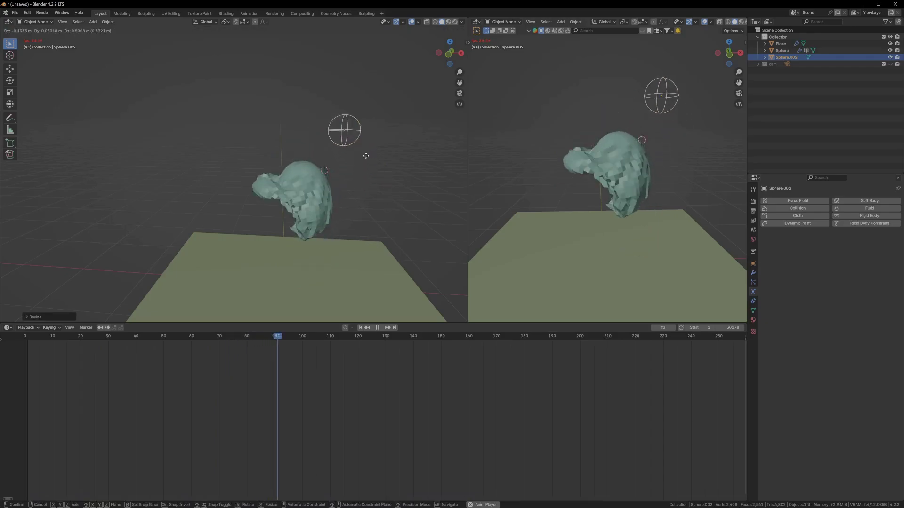
{"action": "left_click", "coordinate": [276, 239]}
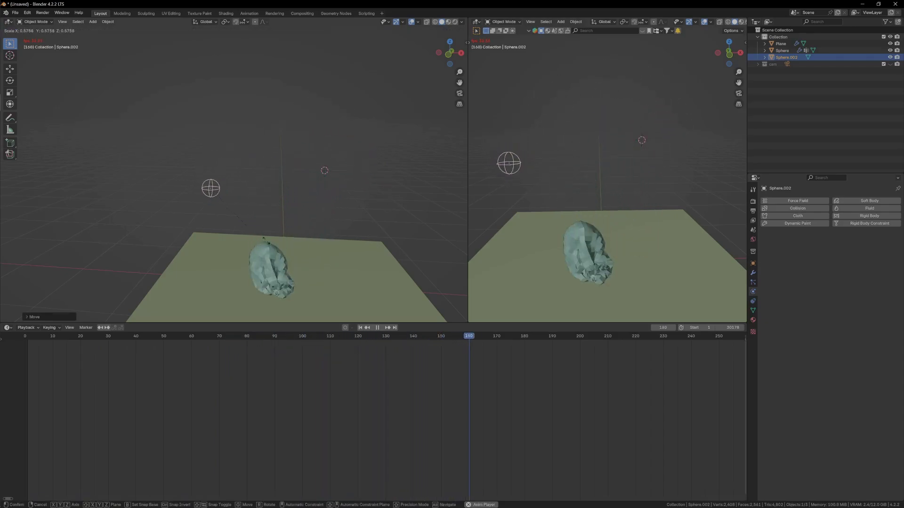
Rescale the helper sphere and move it back against the cloth sphere during playback, then stop the simulation
{"action": "key", "text": "s"}
{"action": "left_click", "coordinate": [253, 239]}
{"action": "key", "text": "g"}
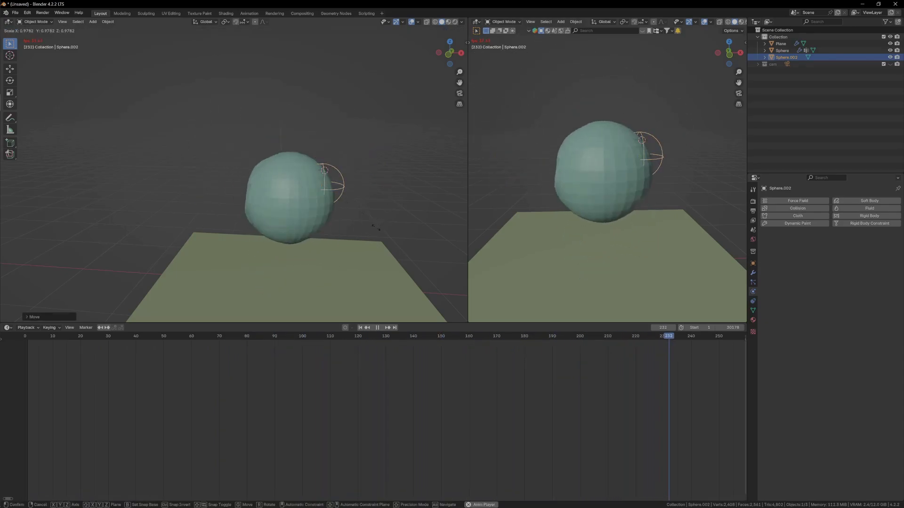
{"action": "left_click", "coordinate": [403, 259]}
{"action": "key", "text": "space"}
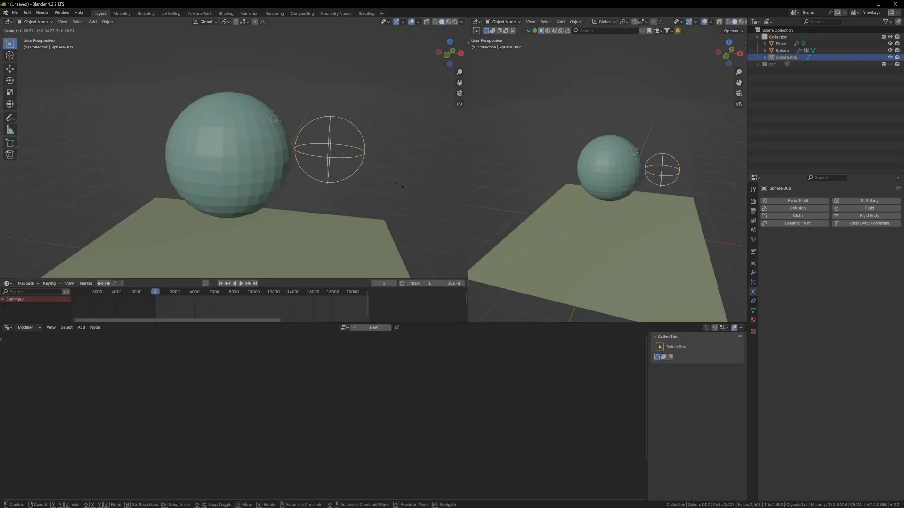
Replay the simulation while resizing the helper sphere beside the cloth sphere, then stop and return to frame 1
{"action": "key", "text": "space"}
{"action": "key", "text": "s"}
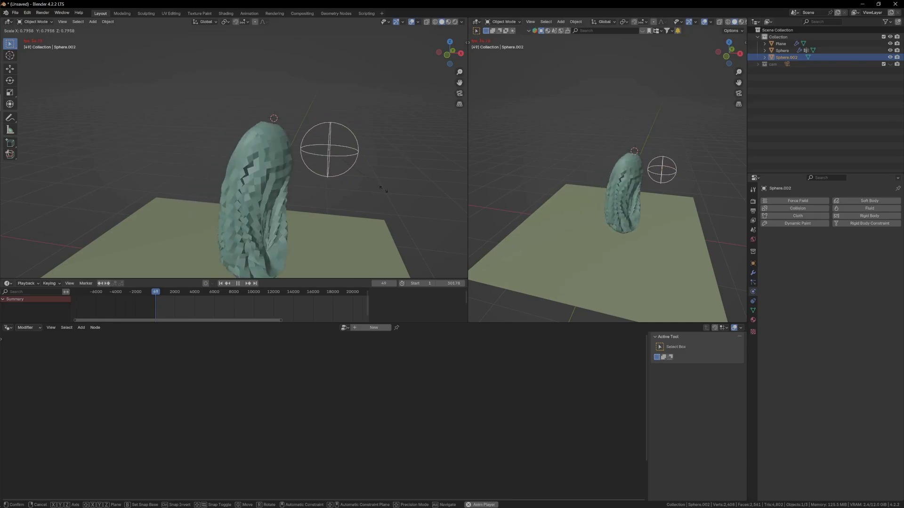
{"action": "left_click", "coordinate": [381, 183]}
{"action": "middle_click_drag", "start_coordinate": [227, 212], "coordinate": [272, 189], "text": "shift"}
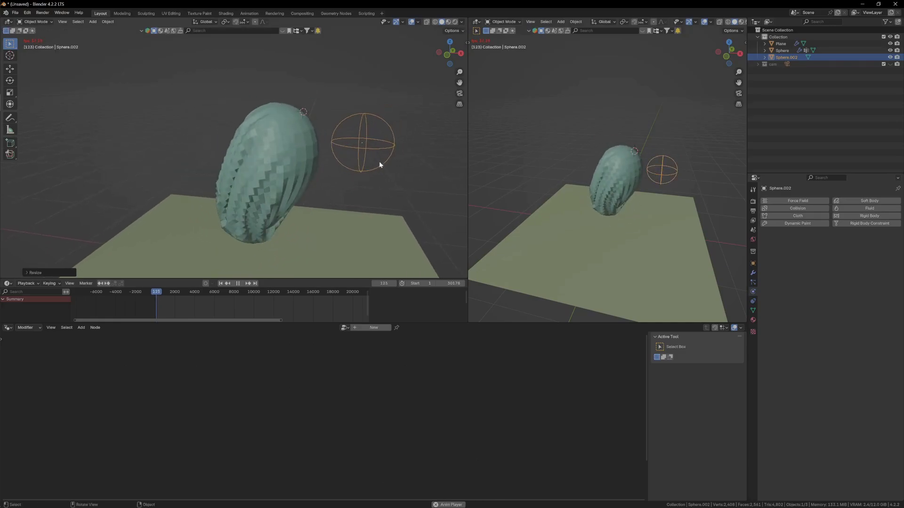
{"action": "key", "text": "s"}
{"action": "left_click", "coordinate": [418, 186]}
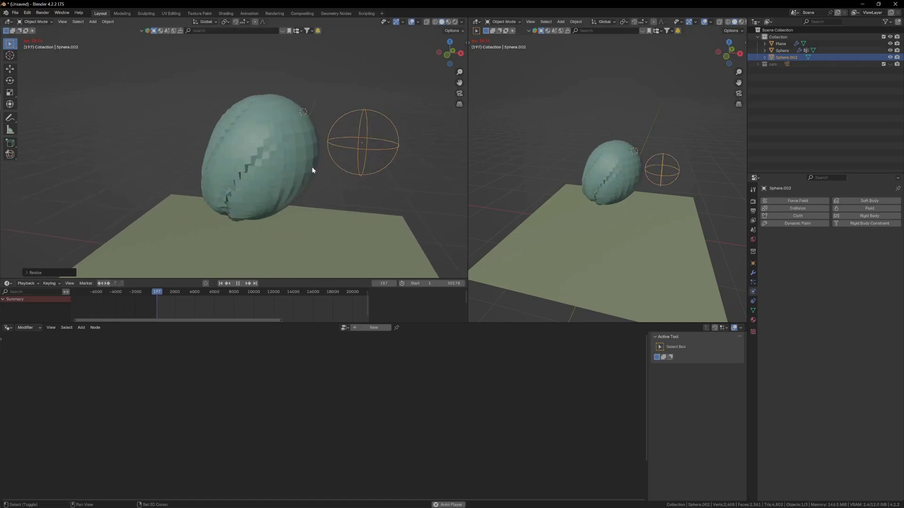
{"action": "middle_click_drag", "start_coordinate": [311, 166], "coordinate": [327, 173], "text": "shift"}
{"action": "key", "text": "Escape"}
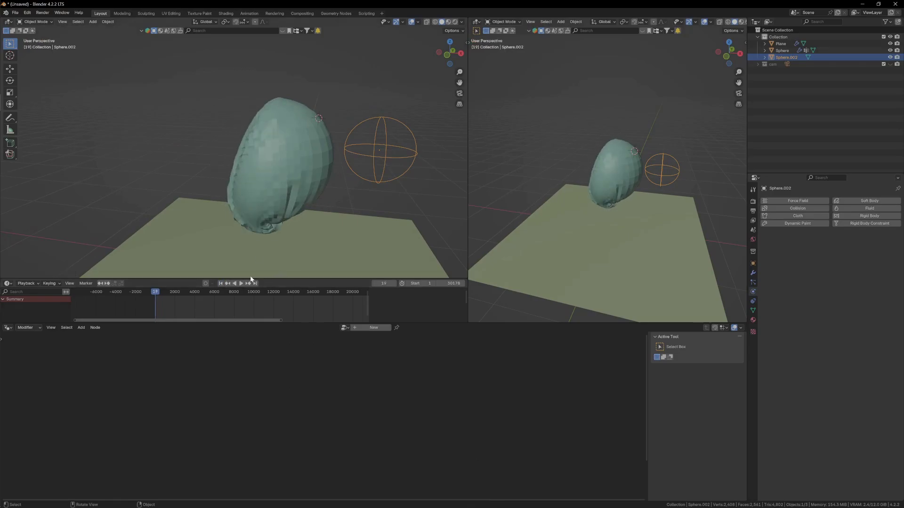
{"action": "left_click", "coordinate": [221, 284]}
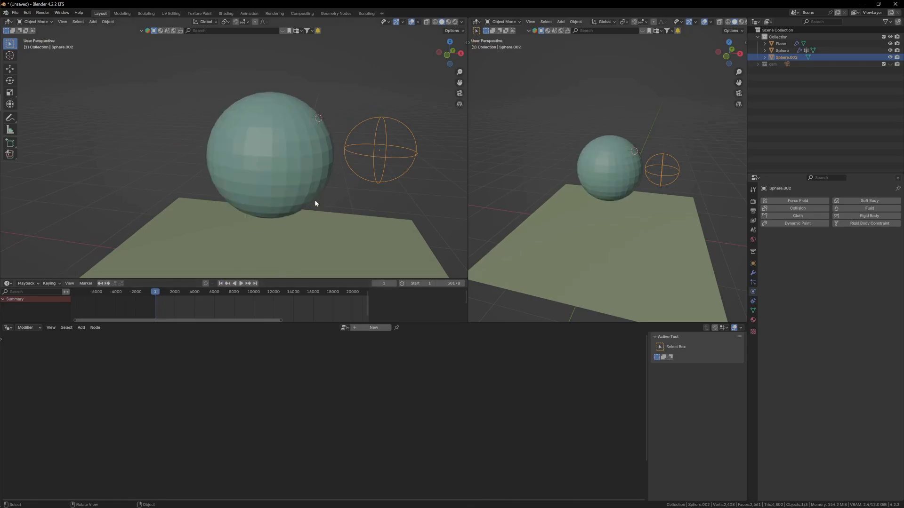
Select the cloth sphere and insert a duplicate of its Store Named Attribute node before the Group Output
{"action": "left_click", "coordinate": [298, 137]}
{"action": "middle_click_drag", "start_coordinate": [479, 380], "coordinate": [411, 430]}
{"action": "left_click", "coordinate": [355, 363]}
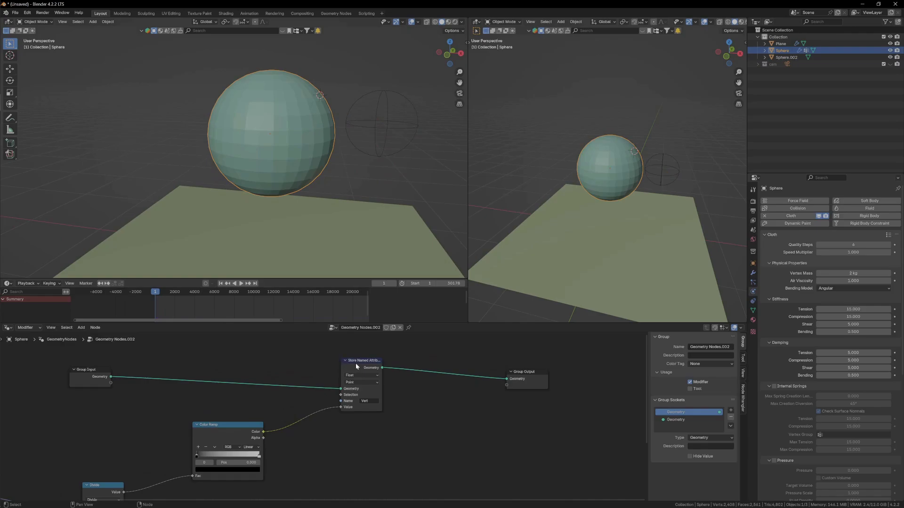
{"action": "key", "text": "shift+d"}
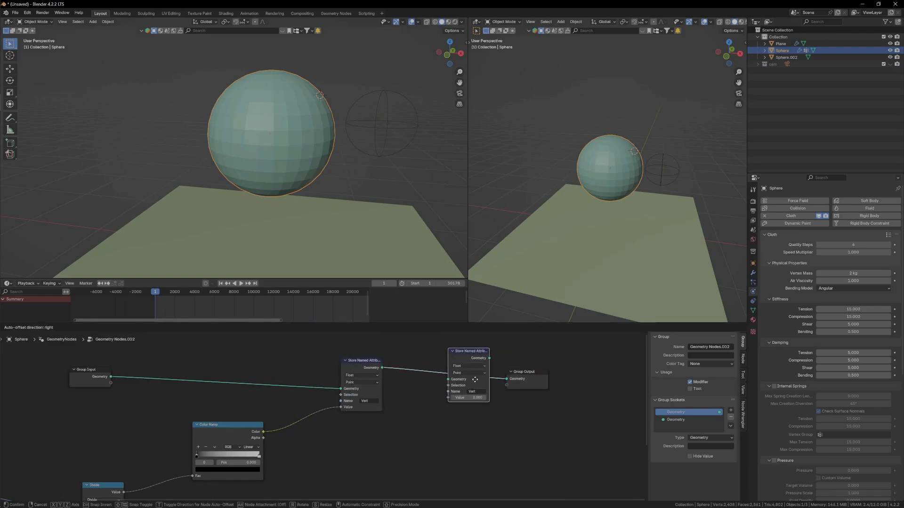
{"action": "left_click", "coordinate": [503, 373]}
Set the duplicated Store Named Attribute node's data type to Vector on the Point domain
{"action": "scroll", "coordinate": [482, 400], "scroll_direction": "up", "scroll_amount": 3}
{"action": "scroll", "coordinate": [490, 438], "scroll_direction": "up", "scroll_amount": 1}
{"action": "left_click", "coordinate": [449, 403]}
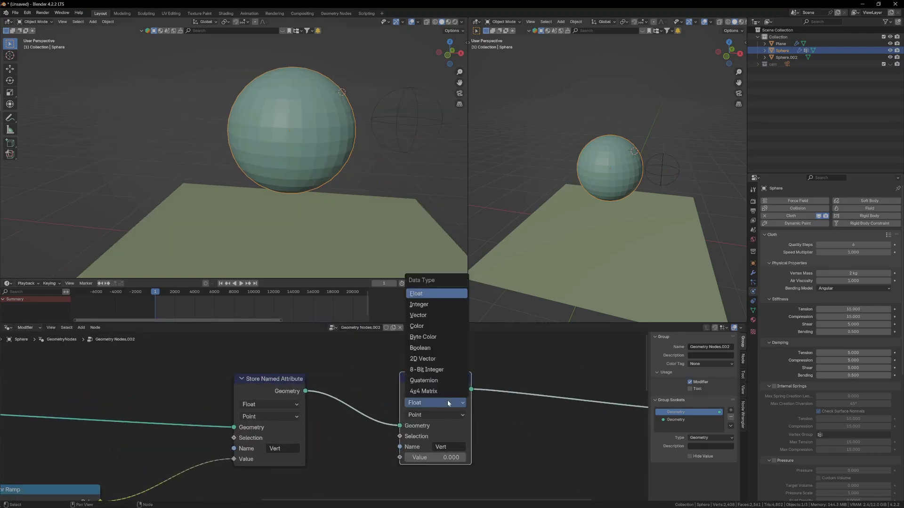
{"action": "left_click", "coordinate": [431, 315]}
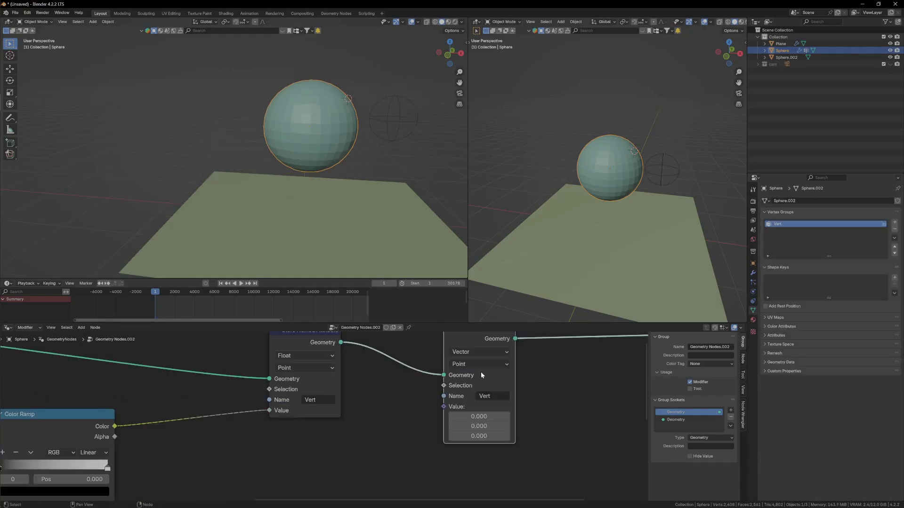
{"action": "left_click", "coordinate": [478, 364]}
{"action": "left_click", "coordinate": [465, 388]}
Duplicate the Color Ramp node and place the copy below the original
{"action": "middle_click_drag", "start_coordinate": [542, 390], "coordinate": [533, 401]}
{"action": "scroll", "coordinate": [523, 418], "scroll_direction": "down", "scroll_amount": 3}
{"action": "middle_click_drag", "start_coordinate": [414, 450], "coordinate": [469, 405]}
{"action": "scroll", "coordinate": [469, 405], "scroll_direction": "down", "scroll_amount": 3}
{"action": "middle_click_drag", "start_coordinate": [364, 474], "coordinate": [414, 431]}
{"action": "scroll", "coordinate": [414, 431], "scroll_direction": "down", "scroll_amount": 4}
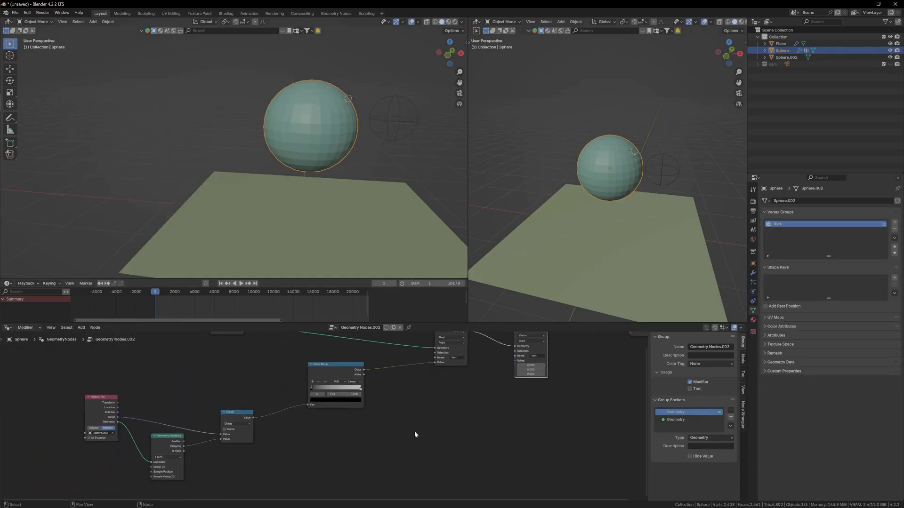
{"action": "left_click_drag", "start_coordinate": [369, 444], "coordinate": [329, 385]}
{"action": "key", "text": "shift+d"}
{"action": "left_click", "coordinate": [398, 449]}
Link Divide's result to the duplicated ramp's Fac and the ramp's Color to the vector Store Named Attribute's Value
{"action": "left_click_drag", "start_coordinate": [253, 417], "coordinate": [379, 470]}
{"action": "scroll", "coordinate": [445, 420], "scroll_direction": "up", "scroll_amount": 3}
{"action": "scroll", "coordinate": [391, 428], "scroll_direction": "down", "scroll_amount": 4}
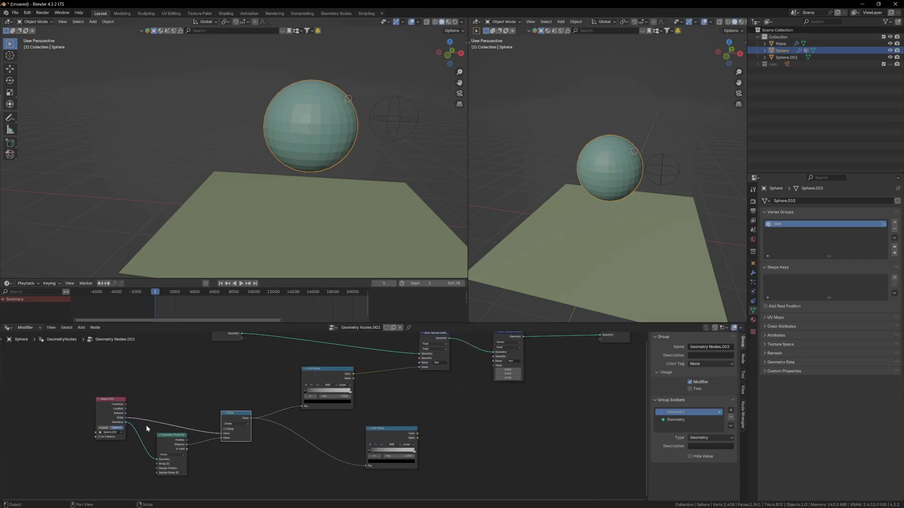
{"action": "left_click_drag", "start_coordinate": [417, 433], "coordinate": [467, 400]}
{"action": "left_click_drag", "start_coordinate": [504, 375], "coordinate": [491, 368]}
{"action": "middle_click_drag", "start_coordinate": [541, 377], "coordinate": [524, 413]}
Turn the larger 3D view into a Shader Editor and switch the other view to a material preview
{"action": "left_click", "coordinate": [8, 23]}
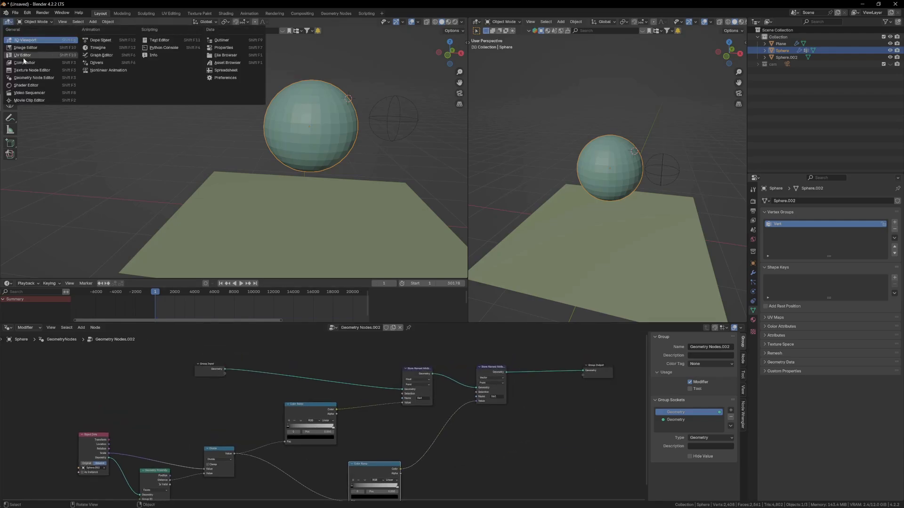
{"action": "left_click", "coordinate": [25, 89]}
{"action": "key", "text": "z"}
{"action": "left_click", "coordinate": [636, 266]}
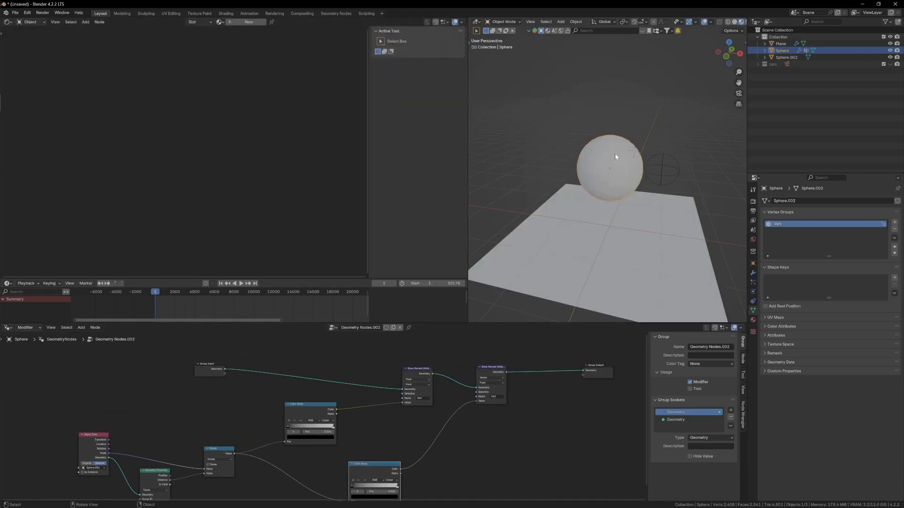
Create a material on the cloth sphere and insert a Set Material node using Material.001 before the Group Output
{"action": "middle_click_drag", "start_coordinate": [615, 154], "coordinate": [625, 174]}
{"action": "left_click", "coordinate": [244, 24]}
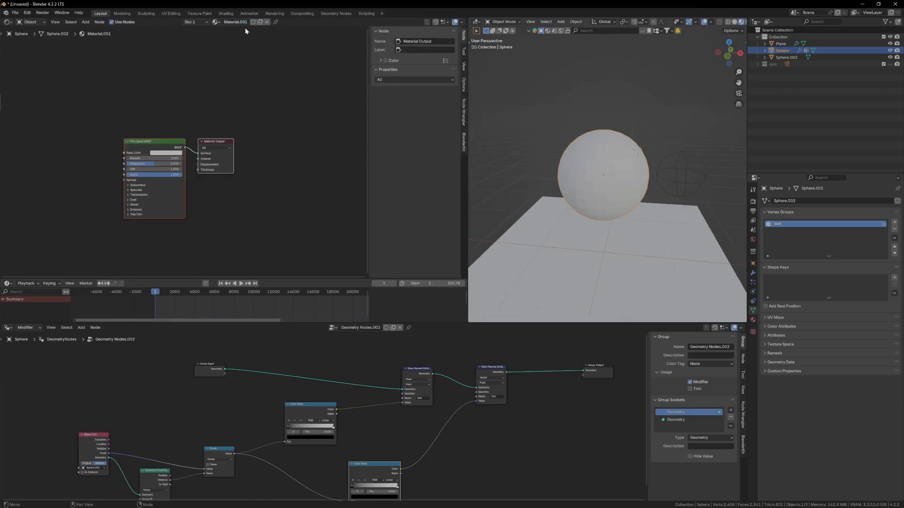
{"action": "scroll", "coordinate": [537, 419], "scroll_direction": "up", "scroll_amount": 2}
{"action": "middle_click_drag", "start_coordinate": [620, 346], "coordinate": [512, 360]}
{"action": "key", "text": "shift+a"}
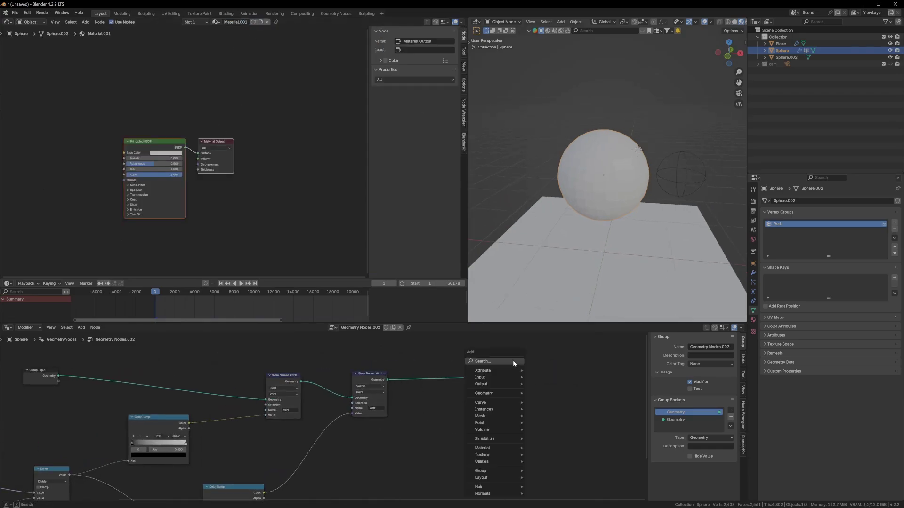
{"action": "type", "text": "se"}
{"action": "key", "text": "Return"}
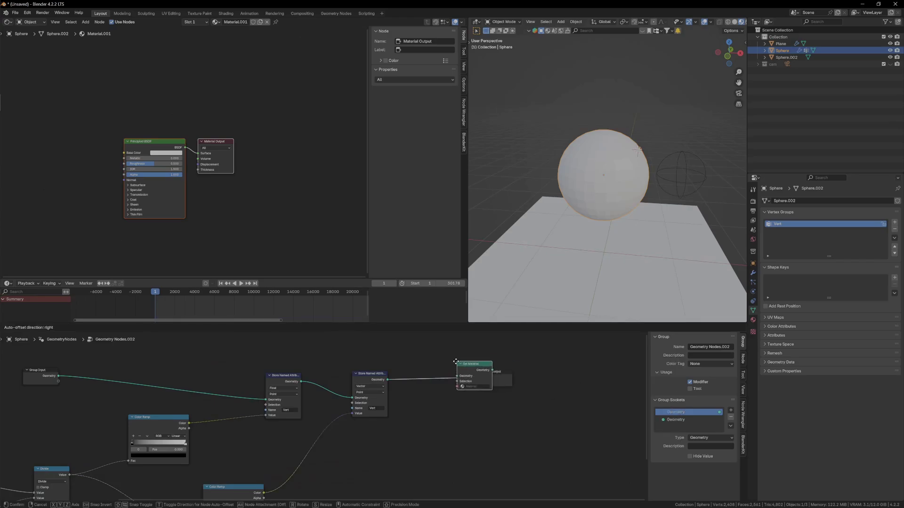
{"action": "left_click", "coordinate": [438, 385]}
{"action": "left_click", "coordinate": [450, 397]}
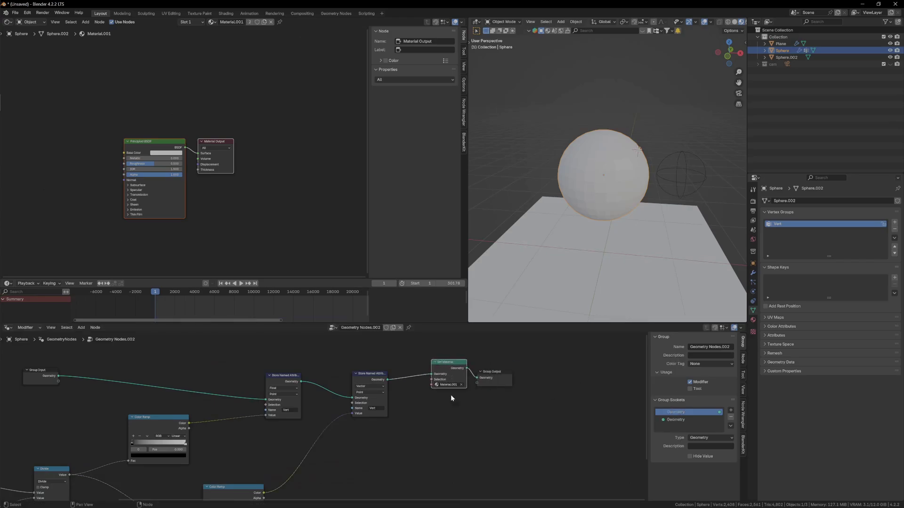
Add an Attribute node to the cloth sphere's material
{"action": "middle_click_drag", "start_coordinate": [218, 181], "coordinate": [347, 188]}
{"action": "key", "text": "shift+a"}
{"action": "type", "text": "att"}
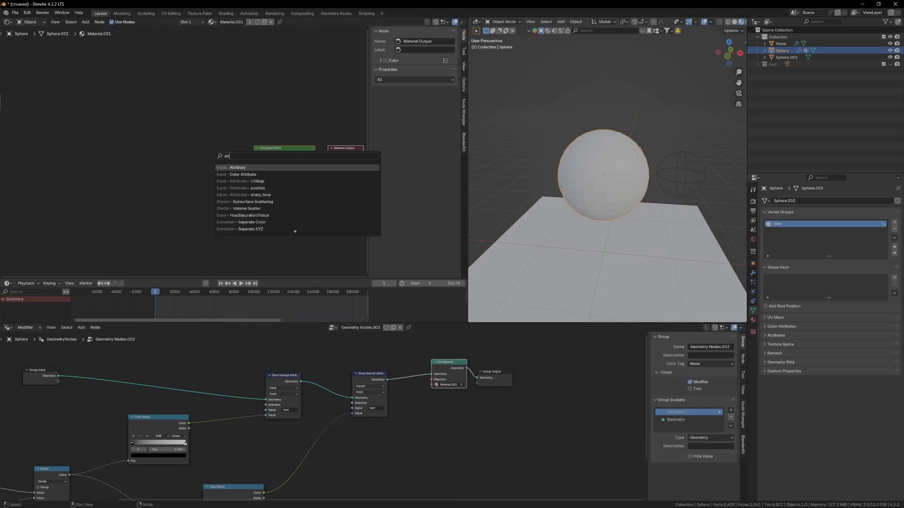
{"action": "key", "text": "Return"}
{"action": "left_click", "coordinate": [150, 212]}
{"action": "scroll", "coordinate": [153, 216], "scroll_direction": "up", "scroll_amount": 8}
{"action": "middle_click_drag", "start_coordinate": [165, 220], "coordinate": [176, 221]}
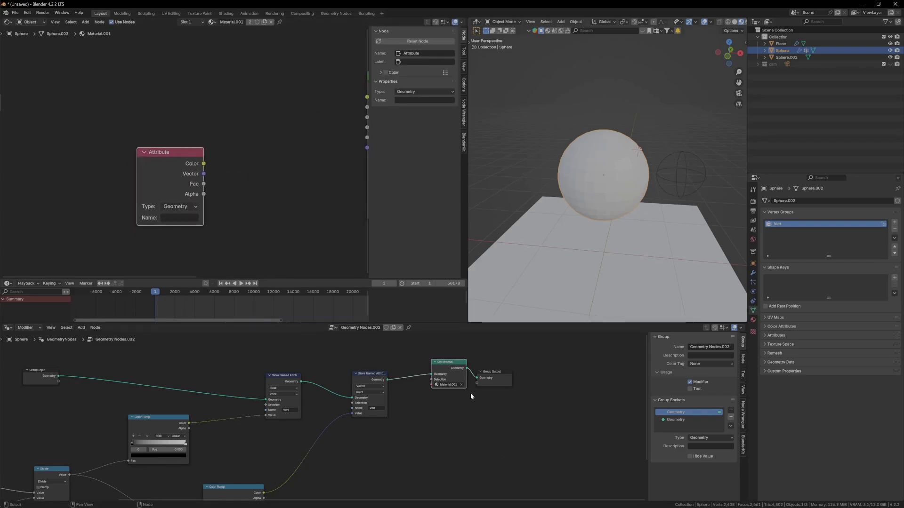
Enter col as the name in both the vector Store Named Attribute node and the material's Attribute node
{"action": "scroll", "coordinate": [404, 406], "scroll_direction": "up", "scroll_amount": 3}
{"action": "left_click", "coordinate": [344, 410]}
{"action": "type", "text": "col"}
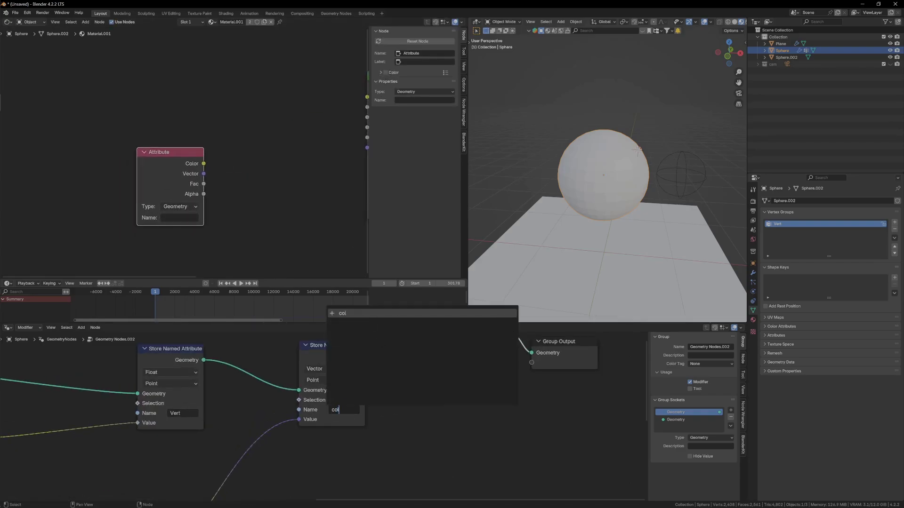
{"action": "key", "text": "Return"}
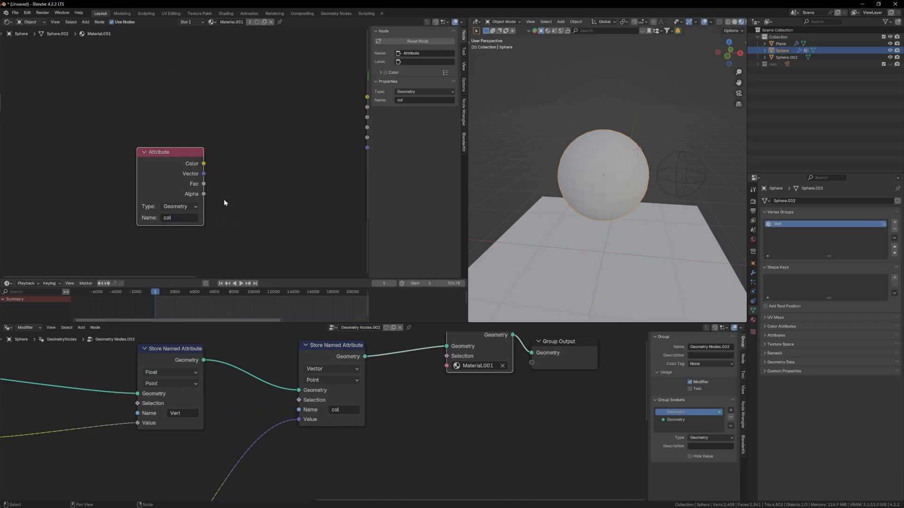
Move the Attribute node away from the shader and add a Color Ramp to the material between them
{"action": "scroll", "coordinate": [224, 203], "scroll_direction": "down", "scroll_amount": 5}
{"action": "middle_click_drag", "start_coordinate": [223, 203], "coordinate": [241, 220]}
{"action": "left_click_drag", "start_coordinate": [227, 220], "coordinate": [142, 223]}
{"action": "middle_click_drag", "start_coordinate": [172, 196], "coordinate": [209, 200]}
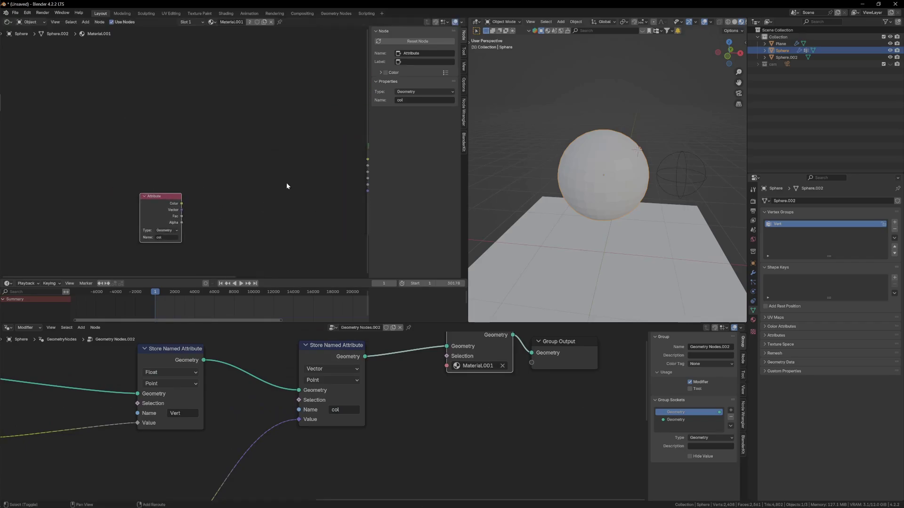
{"action": "key", "text": "shift+a"}
{"action": "type", "text": "col"}
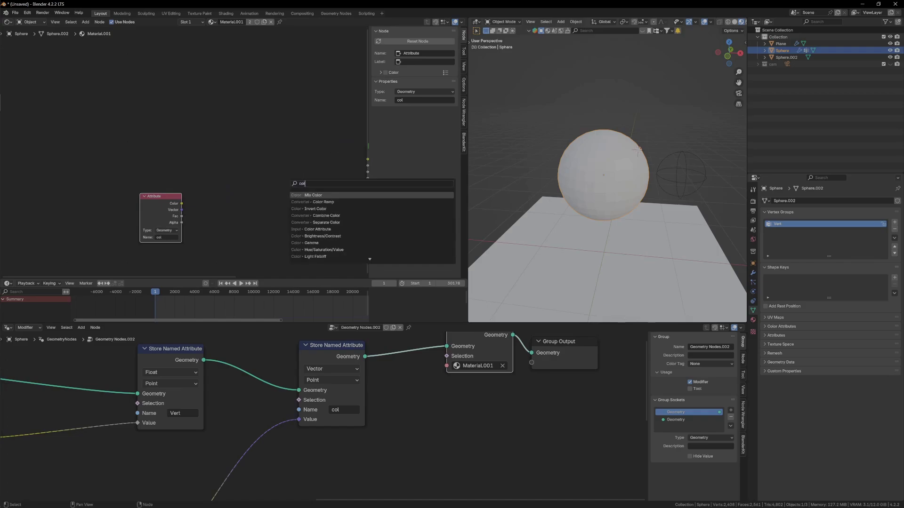
{"action": "key", "text": "Down"}
{"action": "key", "text": "Return"}
Link the Attribute's Color through the material's Color Ramp and detach the Principled BSDF so the ramp feeds the Material Output
{"action": "left_click_drag", "start_coordinate": [182, 203], "coordinate": [220, 227]}
{"action": "middle_click_drag", "start_coordinate": [288, 218], "coordinate": [246, 225]}
{"action": "left_click_drag", "start_coordinate": [250, 190], "coordinate": [326, 180]}
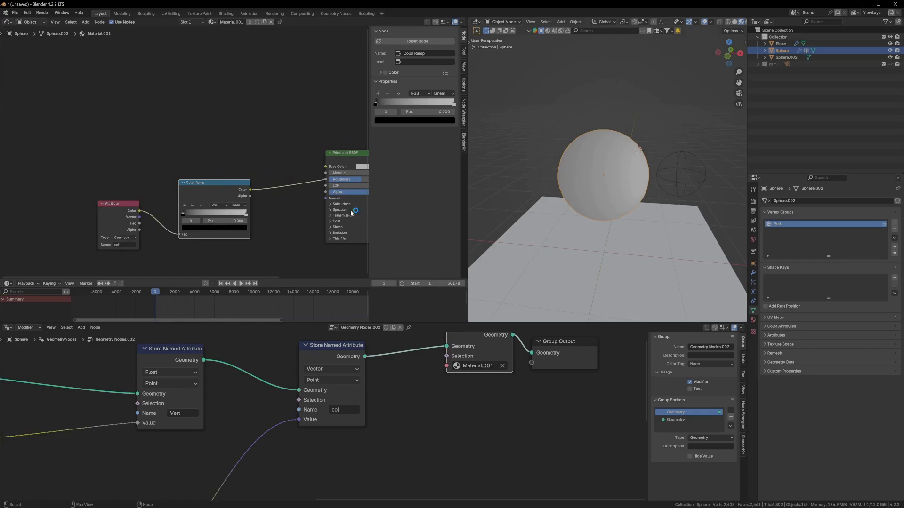
{"action": "middle_click_drag", "start_coordinate": [350, 207], "coordinate": [317, 185]}
{"action": "left_click_drag", "start_coordinate": [318, 137], "coordinate": [319, 189], "text": "alt"}
{"action": "middle_click_drag", "start_coordinate": [227, 218], "coordinate": [263, 207]}
Move the duplicated geometry-nodes Color Ramp's black stop to about 0.4 and its light stop to 0.743
{"action": "scroll", "coordinate": [432, 425], "scroll_direction": "down", "scroll_amount": 6}
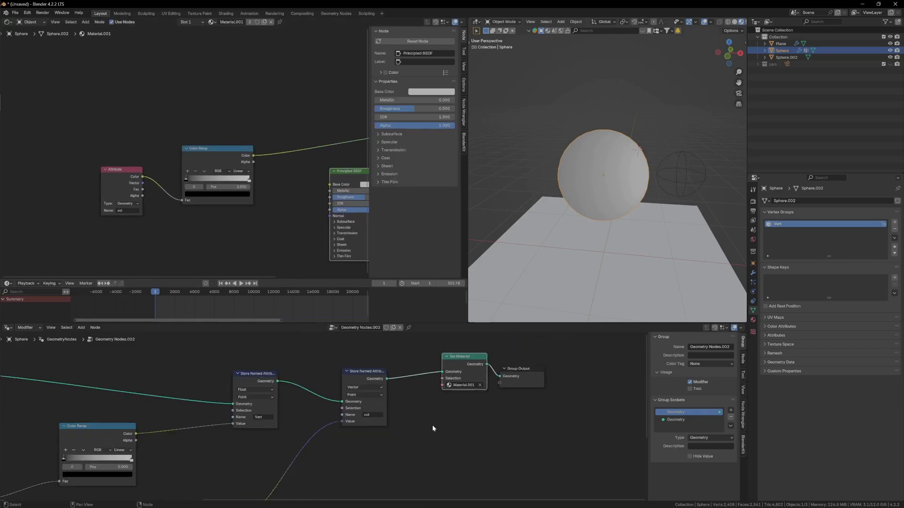
{"action": "middle_click_drag", "start_coordinate": [432, 425], "coordinate": [466, 398]}
{"action": "middle_click_drag", "start_coordinate": [321, 373], "coordinate": [326, 387]}
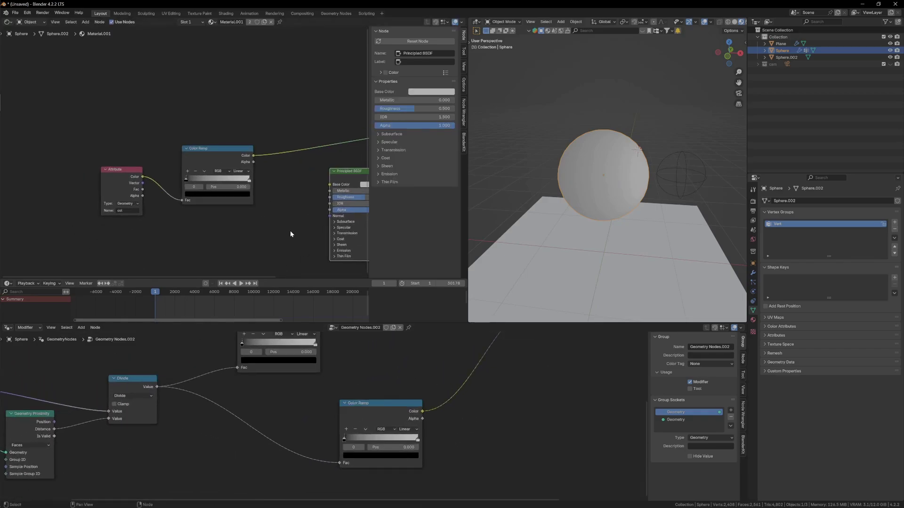
{"action": "scroll", "coordinate": [344, 438], "scroll_direction": "up", "scroll_amount": 2}
{"action": "mouse_move", "coordinate": [345, 438]}
{"action": "left_mouse_down"}
{"action": "mouse_move", "coordinate": [407, 437]}
{"action": "mouse_move", "coordinate": [382, 432]}
{"action": "left_mouse_up"}
{"action": "left_click", "coordinate": [431, 439]}
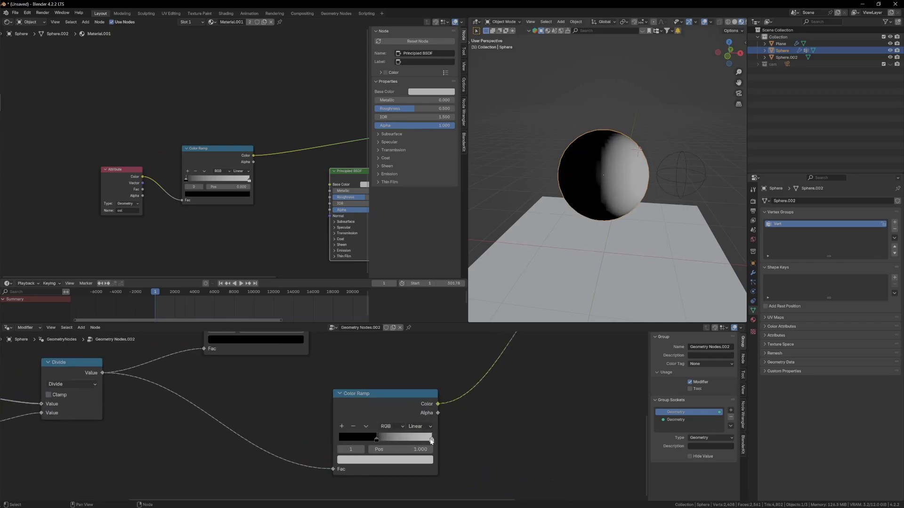
Switch the cloth sphere to Weight Paint mode to inspect its vertex weights
{"action": "middle_click_drag", "start_coordinate": [609, 164], "coordinate": [580, 201]}
{"action": "key", "text": "ctrl+Tab"}
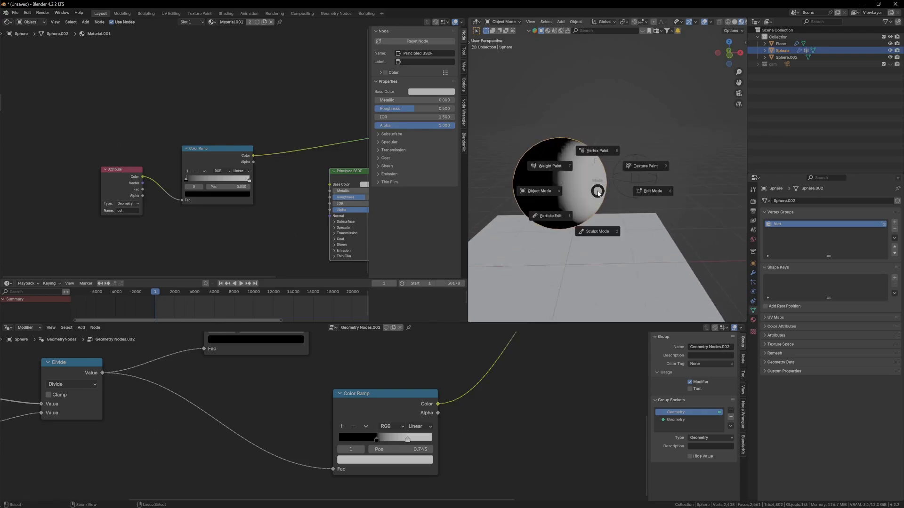
{"action": "left_click", "coordinate": [548, 166]}
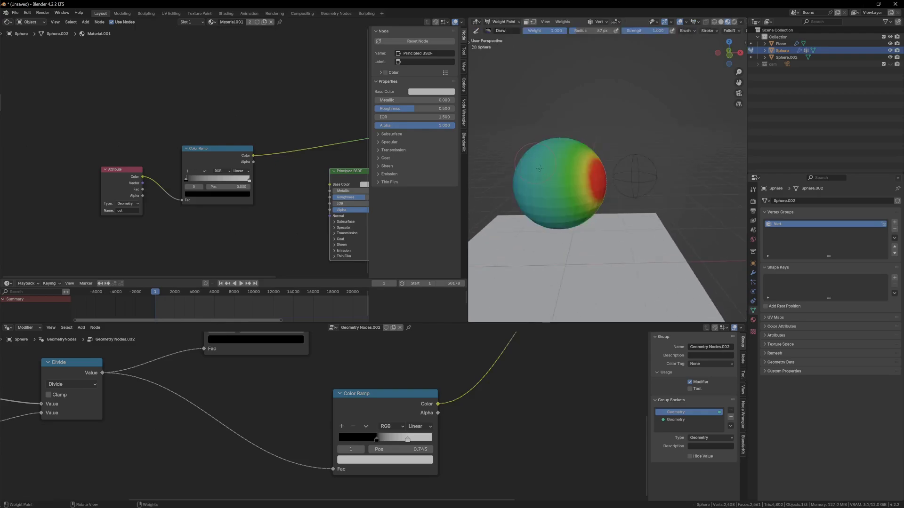
Set the first geometry-nodes Color Ramp's black stop to about 0.27 and its light stop to 0.580, checking the sphere's weights
{"action": "middle_click_drag", "start_coordinate": [564, 167], "coordinate": [611, 178]}
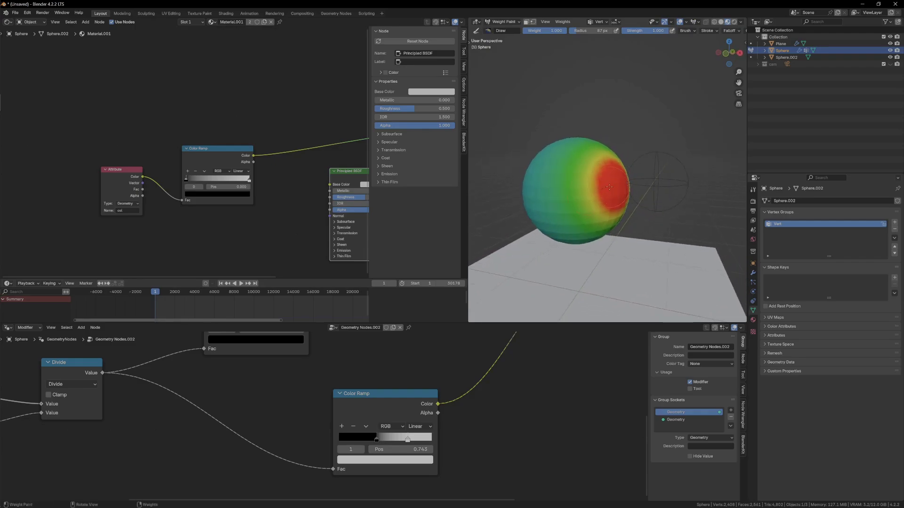
{"action": "middle_click_drag", "start_coordinate": [393, 372], "coordinate": [408, 448]}
{"action": "middle_click_drag", "start_coordinate": [340, 408], "coordinate": [376, 417]}
{"action": "left_click_drag", "start_coordinate": [267, 402], "coordinate": [287, 402]}
{"action": "left_click_drag", "start_coordinate": [354, 403], "coordinate": [315, 404]}
{"action": "middle_click_drag", "start_coordinate": [557, 211], "coordinate": [579, 172]}
Move the first geometry-nodes Color Ramp directly above its duplicate
{"action": "middle_click_drag", "start_coordinate": [470, 387], "coordinate": [511, 353]}
{"action": "left_click_drag", "start_coordinate": [331, 342], "coordinate": [460, 364]}
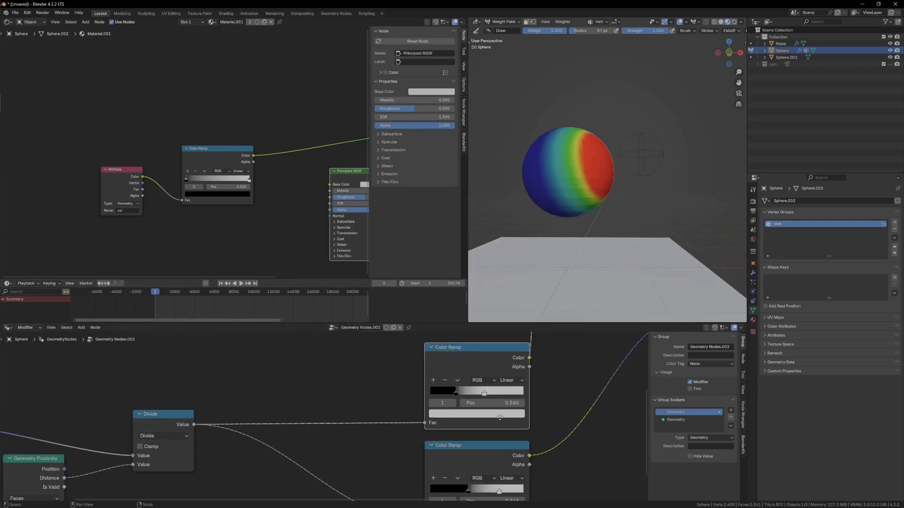
{"action": "middle_click_drag", "start_coordinate": [488, 419], "coordinate": [480, 389]}
Return the cloth sphere to Object Mode to view the falloff in its material
{"action": "middle_click_drag", "start_coordinate": [641, 190], "coordinate": [584, 182]}
{"action": "key", "text": "ctrl+Tab"}
{"action": "left_click", "coordinate": [536, 164]}
{"action": "scroll", "coordinate": [588, 182], "scroll_direction": "up", "scroll_amount": 1}
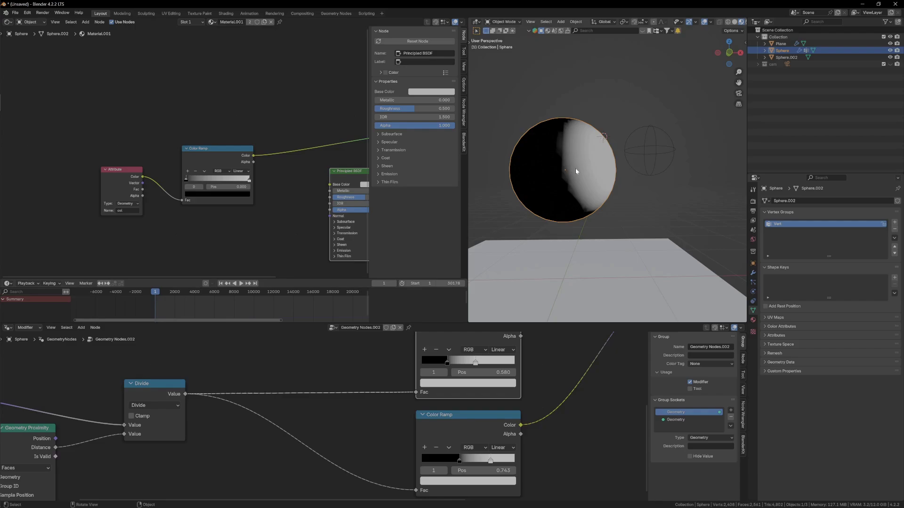
Tighten the upper geometry-nodes Color Ramp with its light stop at about 0.4 and black stop at 0.320, comparing Weight Paint and Object Mode
{"action": "key", "text": "ctrl+Tab"}
{"action": "left_click", "coordinate": [518, 122]}
{"action": "left_click_drag", "start_coordinate": [474, 362], "coordinate": [460, 366]}
{"action": "key", "text": "ctrl+Tab"}
{"action": "key", "text": "ctrl+Tab"}
{"action": "left_click", "coordinate": [489, 123]}
{"action": "left_click_drag", "start_coordinate": [448, 362], "coordinate": [452, 361]}
{"action": "key", "text": "ctrl+Tab"}
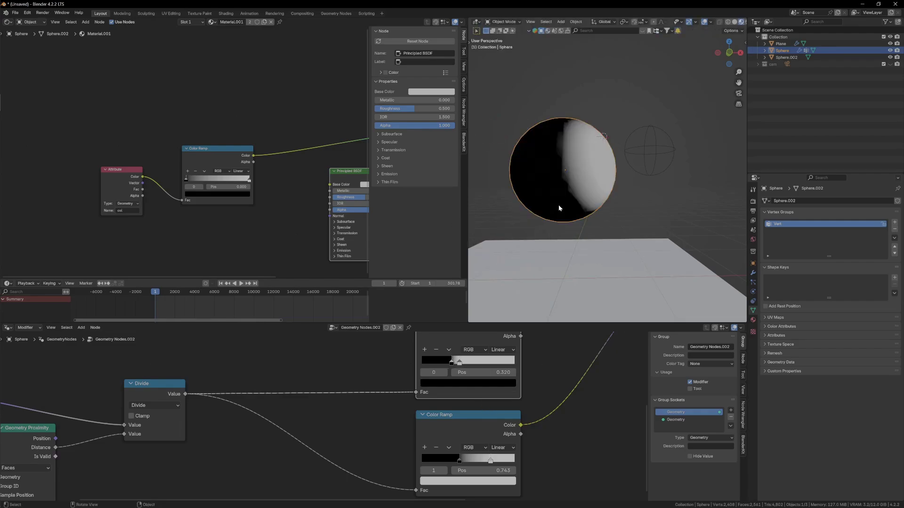
{"action": "key", "text": "ctrl+Tab"}
{"action": "left_click", "coordinate": [503, 195]}
Remove the material's Color Ramp while keeping the Attribute linked to the Material Output, and move the Attribute node up
{"action": "middle_click_drag", "start_coordinate": [329, 172], "coordinate": [237, 176]}
{"action": "scroll", "coordinate": [236, 175], "scroll_direction": "down", "scroll_amount": 5}
{"action": "scroll", "coordinate": [244, 175], "scroll_direction": "up", "scroll_amount": 3}
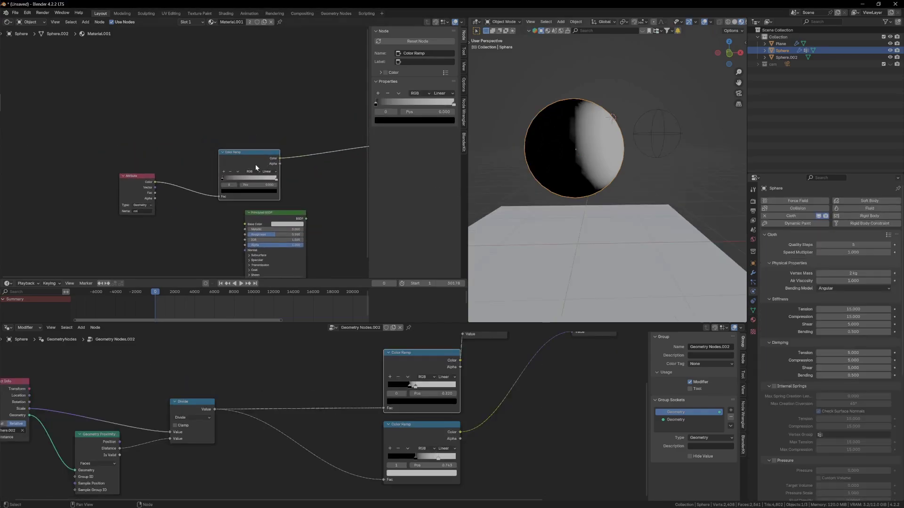
{"action": "key", "text": "g"}
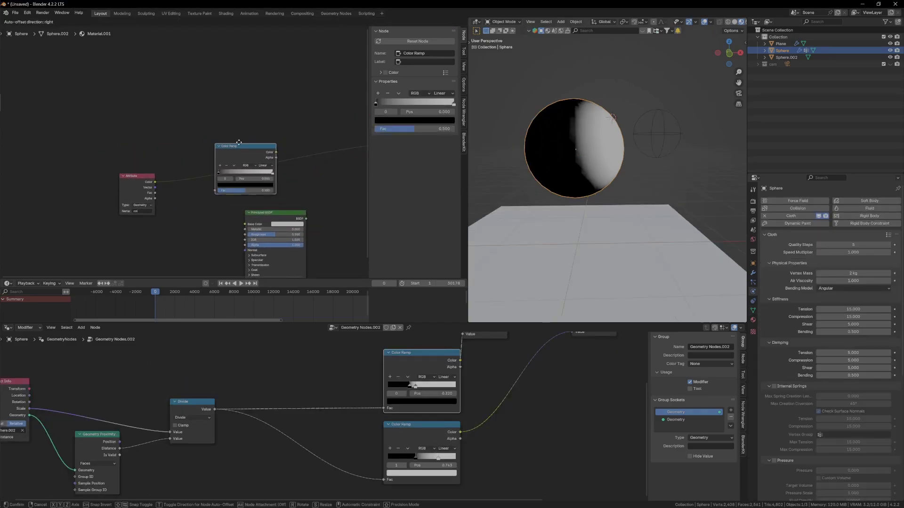
{"action": "left_click", "coordinate": [224, 106]}
{"action": "key", "text": "x"}
{"action": "middle_click_drag", "start_coordinate": [253, 165], "coordinate": [194, 161]}
{"action": "left_click", "coordinate": [80, 174]}
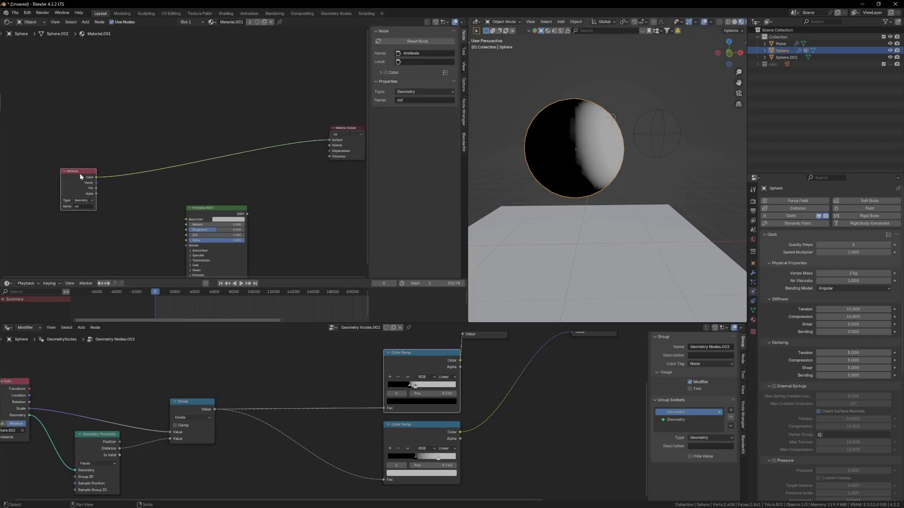
{"action": "left_click_drag", "start_coordinate": [80, 176], "coordinate": [98, 150]}
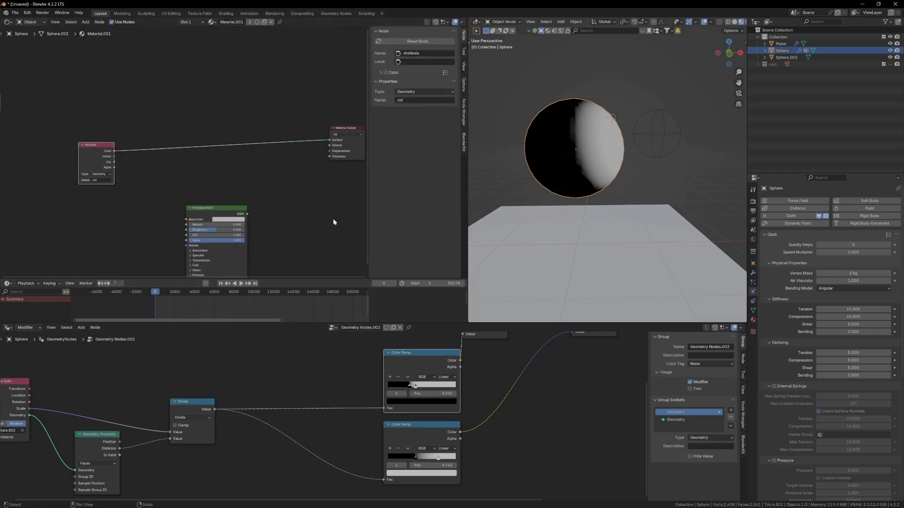
Insert a Mix Shader with the Attribute driving its factor, and link the Principled BSDF into a shader input
{"action": "key", "text": "shift+a"}
{"action": "type", "text": "m"}
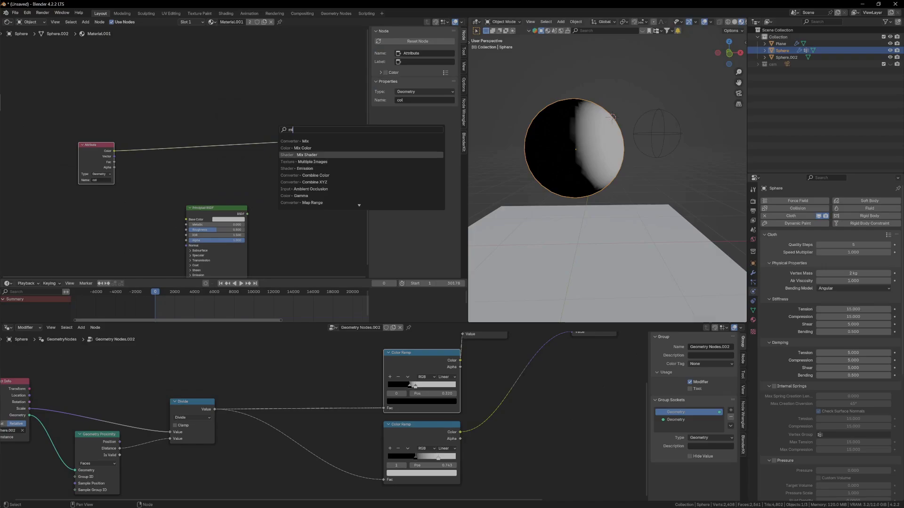
{"action": "key", "text": "Return"}
{"action": "left_click", "coordinate": [244, 154]}
{"action": "mouse_move", "coordinate": [248, 158]}
{"action": "left_mouse_down"}
{"action": "mouse_move", "coordinate": [224, 155]}
{"action": "mouse_move", "coordinate": [248, 151]}
{"action": "left_mouse_up"}
{"action": "left_click_drag", "start_coordinate": [232, 218], "coordinate": [247, 157]}
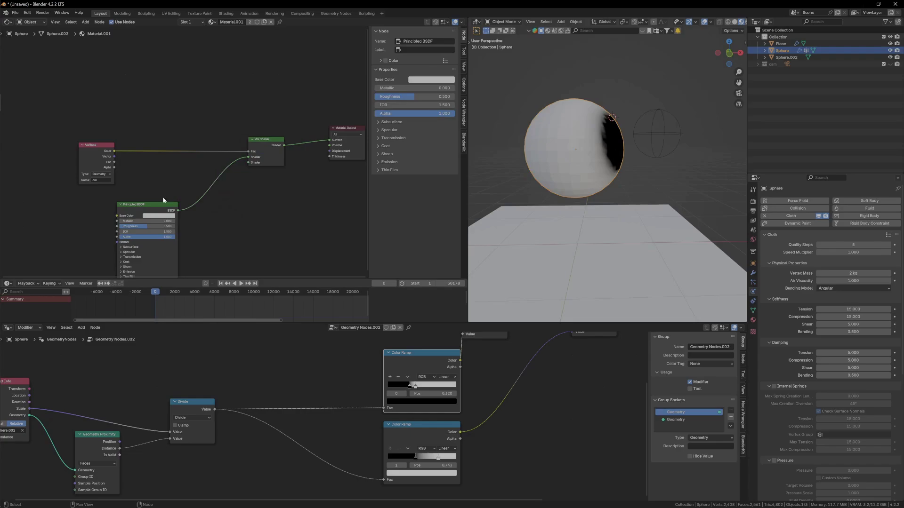
{"action": "left_click_drag", "start_coordinate": [162, 205], "coordinate": [132, 208]}
{"action": "key", "text": "shift+a"}
{"action": "type", "text": "tr"}
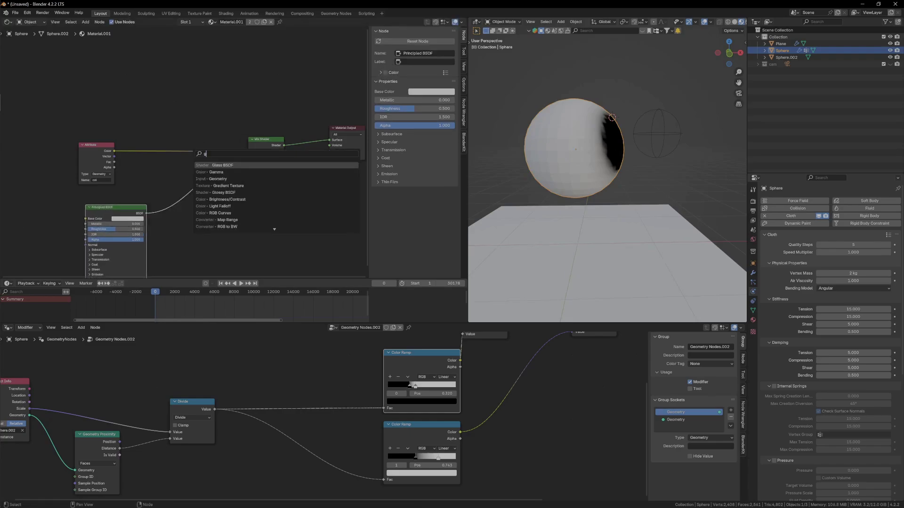
{"action": "key", "text": "Escape"}
Add an orange Emission node into the Mix Shader's first shader input, with the Principled BSDF in the second
{"action": "key", "text": "shift+a"}
{"action": "type", "text": "emi"}
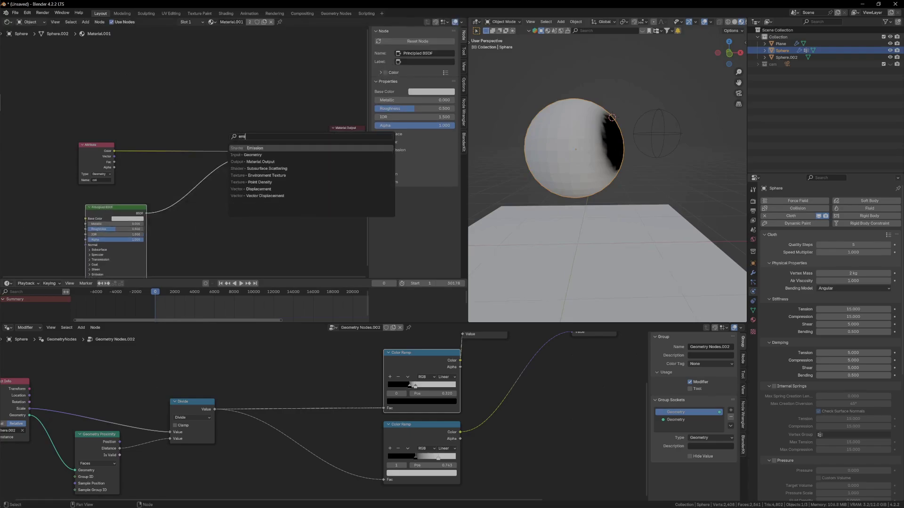
{"action": "left_click", "coordinate": [269, 148]}
{"action": "left_click", "coordinate": [198, 201]}
{"action": "left_click_drag", "start_coordinate": [234, 209], "coordinate": [248, 162]}
{"action": "left_click", "coordinate": [224, 216]}
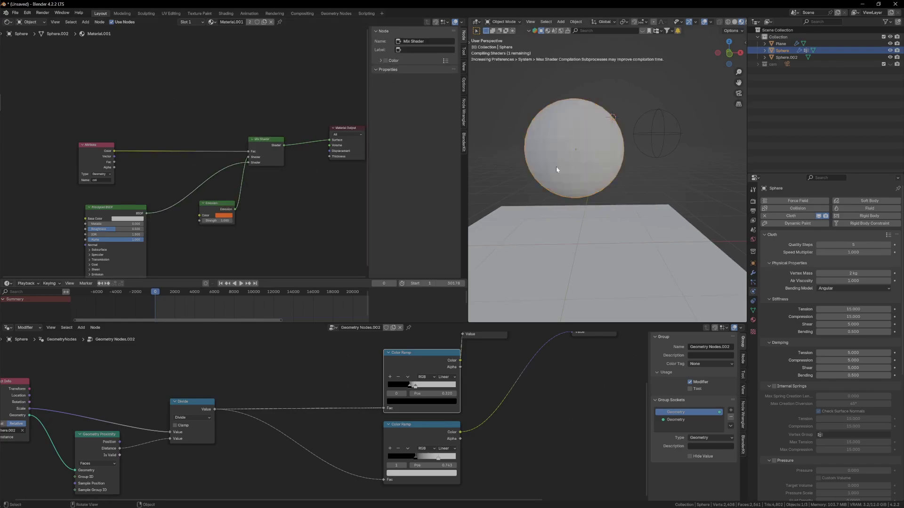
{"action": "middle_click_drag", "start_coordinate": [271, 182], "coordinate": [235, 180], "text": "shift"}
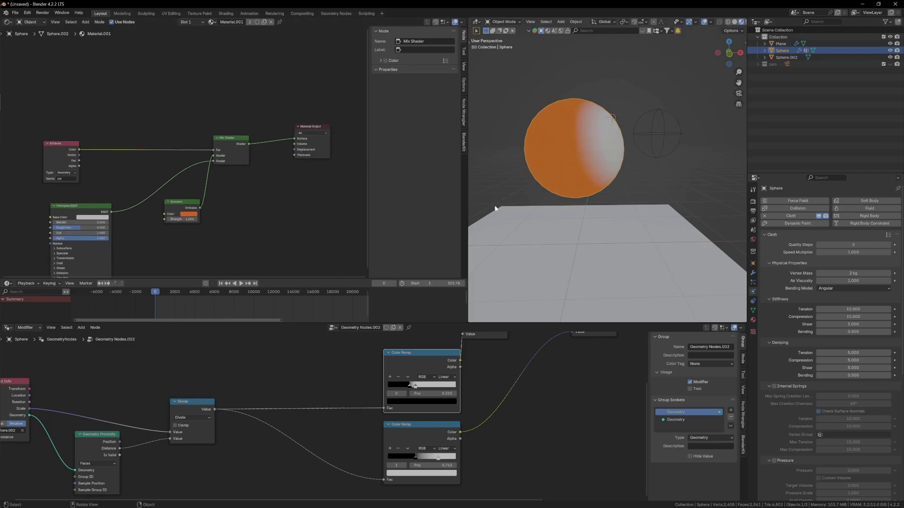
Move the Emission node above the Attribute and insert a duplicate Mix Shader between it and the existing Mix Shader
{"action": "left_click_drag", "start_coordinate": [91, 186], "coordinate": [54, 101]}
{"action": "middle_click_drag", "start_coordinate": [143, 108], "coordinate": [227, 150]}
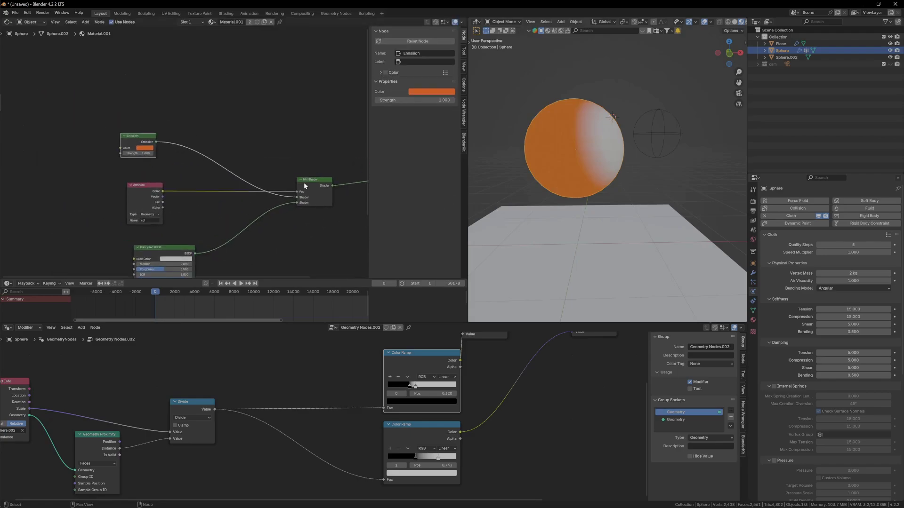
{"action": "left_click", "coordinate": [305, 184]}
{"action": "key", "text": "shift+d"}
{"action": "left_click", "coordinate": [202, 150]}
{"action": "left_click_drag", "start_coordinate": [202, 149], "coordinate": [215, 118]}
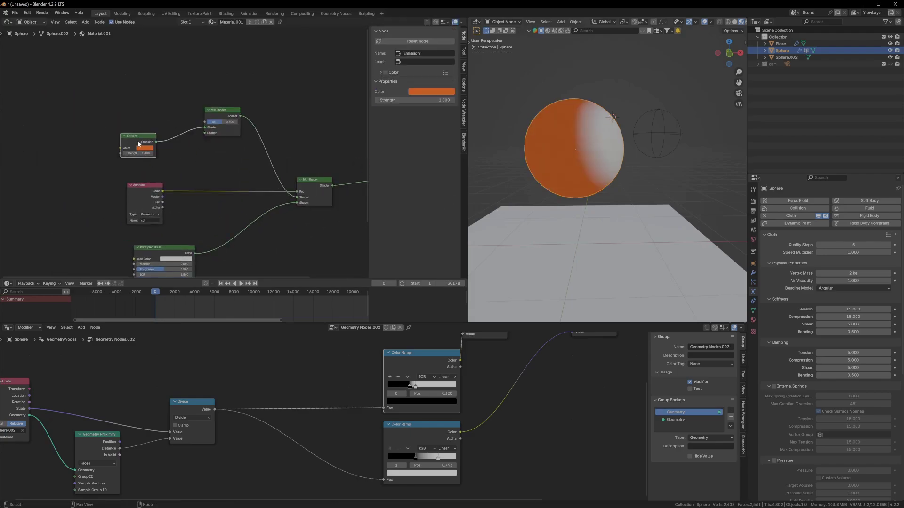
{"action": "left_click_drag", "start_coordinate": [138, 142], "coordinate": [114, 123]}
Add a Glass BSDF below the Emission node and link it to the duplicated Mix Shader's second shader input
{"action": "key", "text": "shift+a"}
{"action": "left_click", "coordinate": [188, 93]}
{"action": "type", "text": "g"}
{"action": "key", "text": "Return"}
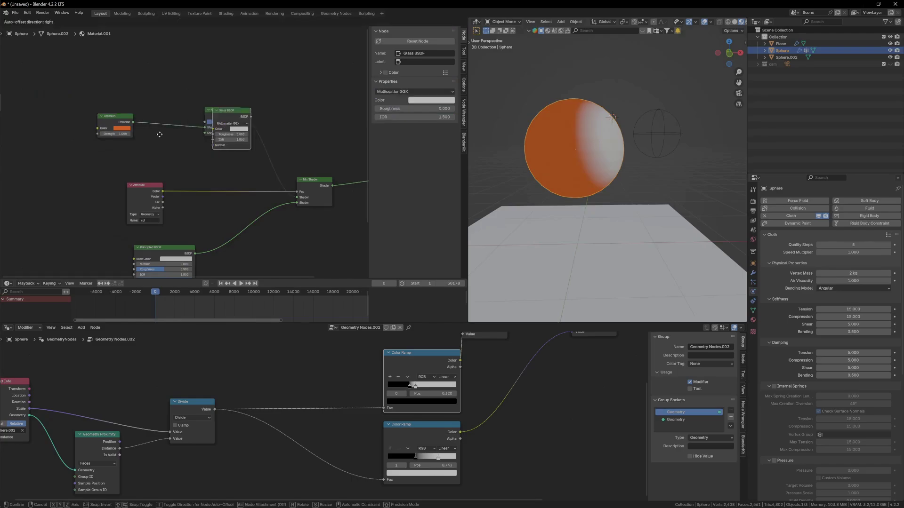
{"action": "left_click", "coordinate": [135, 135]}
{"action": "scroll", "coordinate": [172, 144], "scroll_direction": "up", "scroll_amount": 3}
{"action": "left_click_drag", "start_coordinate": [175, 145], "coordinate": [234, 116]}
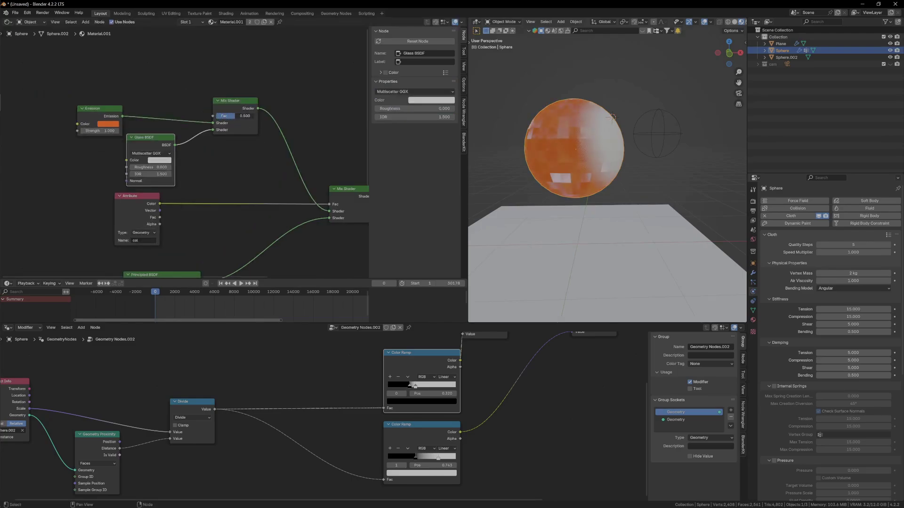
Shade the cloth sphere smooth
{"action": "right_click", "coordinate": [602, 154]}
{"action": "left_click", "coordinate": [602, 153]}
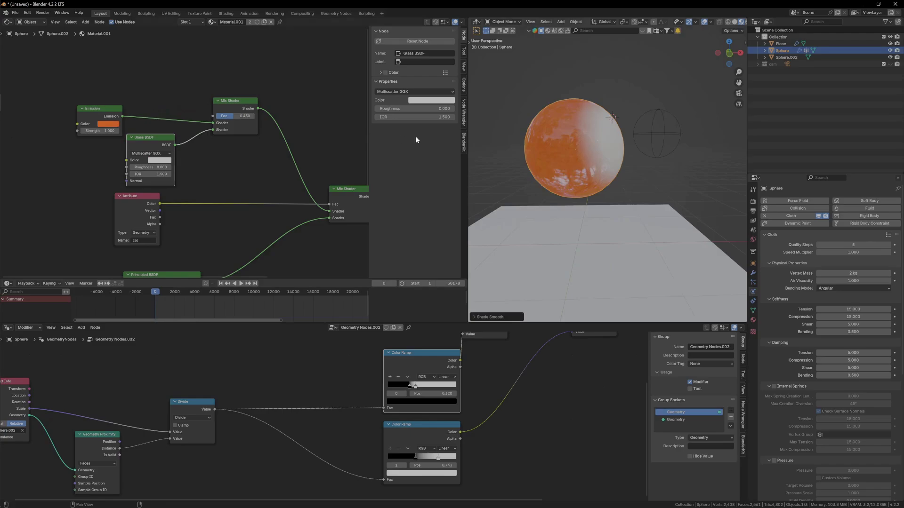
{"action": "scroll", "coordinate": [210, 131], "scroll_direction": "down", "scroll_amount": 2}
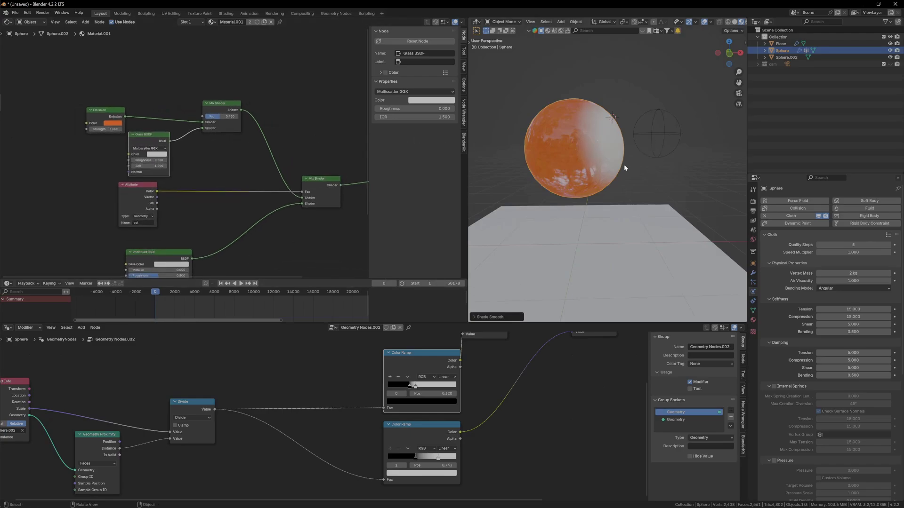
Play the cloth simulation and scale the helper sphere down while it runs
{"action": "key", "text": "space"}
{"action": "middle_click_drag", "start_coordinate": [665, 156], "coordinate": [603, 157]}
{"action": "left_click", "coordinate": [692, 124]}
{"action": "key", "text": "s"}
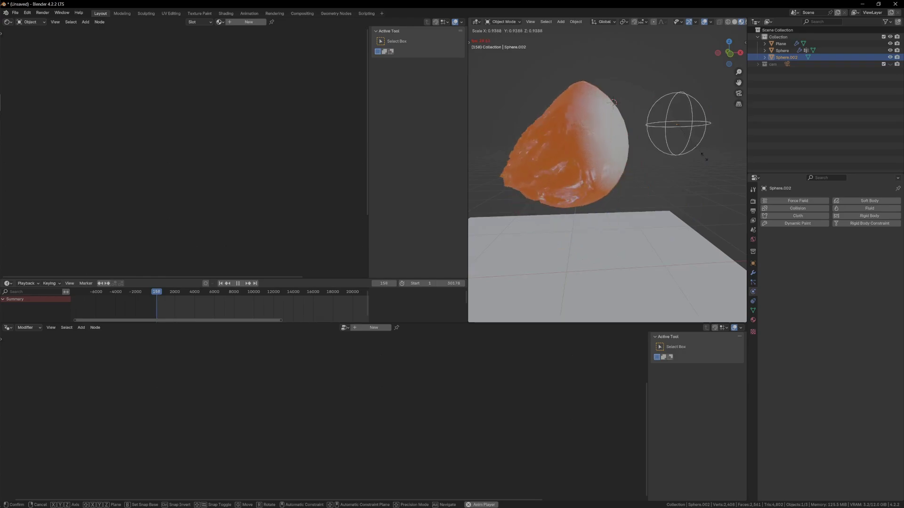
{"action": "left_click", "coordinate": [678, 163]}
Select the cloth sphere and set the lower geometry-nodes Color Ramp's light stop to 0.535
{"action": "left_click", "coordinate": [604, 172]}
{"action": "middle_click_drag", "start_coordinate": [423, 466], "coordinate": [452, 407]}
{"action": "scroll", "coordinate": [447, 409], "scroll_direction": "up", "scroll_amount": 8}
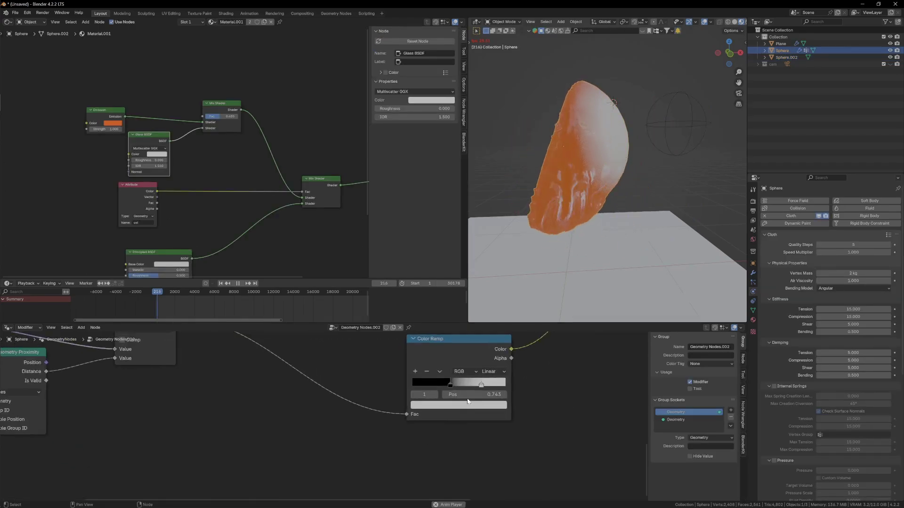
{"action": "left_click_drag", "start_coordinate": [487, 379], "coordinate": [462, 381]}
{"action": "scroll", "coordinate": [584, 196], "scroll_direction": "down", "scroll_amount": 4}
Switch the viewport to Rendered shading and turn off Scene World so the studio HDRI lights the scene
{"action": "key", "text": "z"}
{"action": "left_click", "coordinate": [643, 138]}
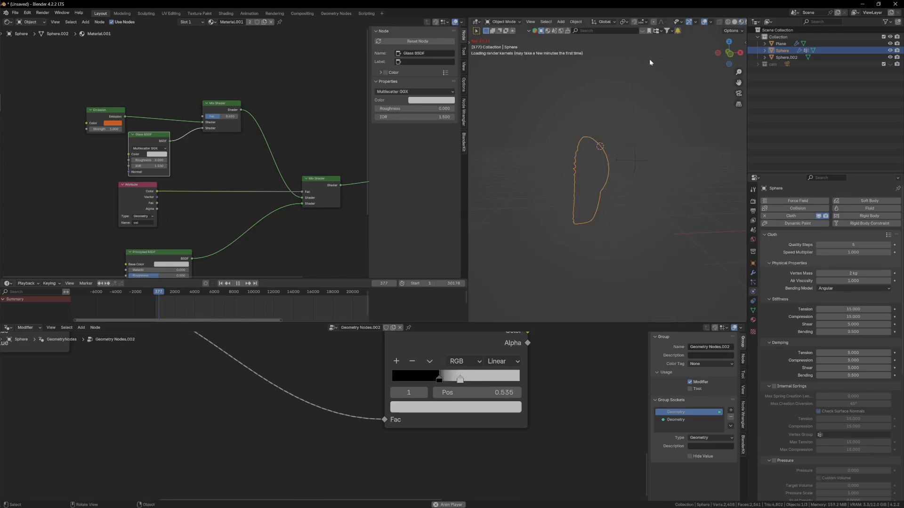
{"action": "scroll", "coordinate": [613, 166], "scroll_direction": "up", "scroll_amount": 1}
{"action": "scroll", "coordinate": [733, 25], "scroll_direction": "down", "scroll_amount": 3}
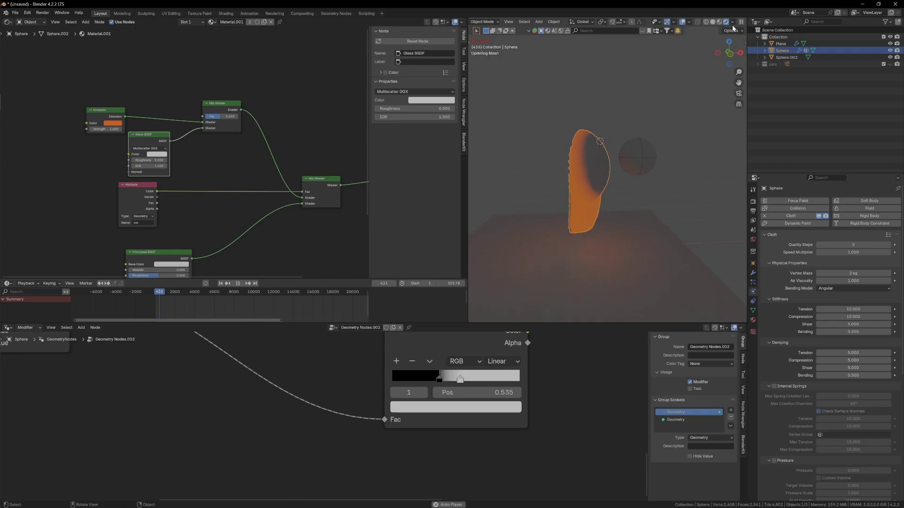
{"action": "left_click", "coordinate": [733, 22]}
{"action": "left_click", "coordinate": [693, 86]}
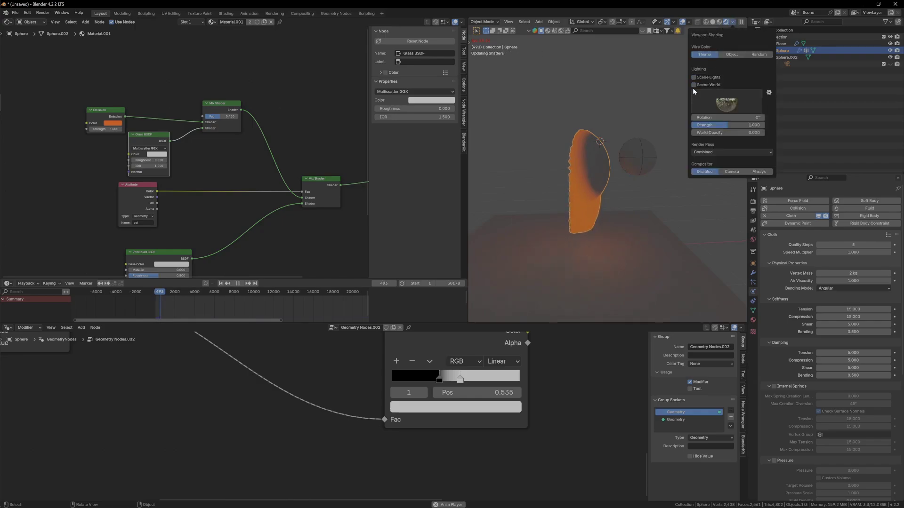
Scale the helper sphere down and start moving it while the simulation plays
{"action": "left_click", "coordinate": [640, 160]}
{"action": "key", "text": "s"}
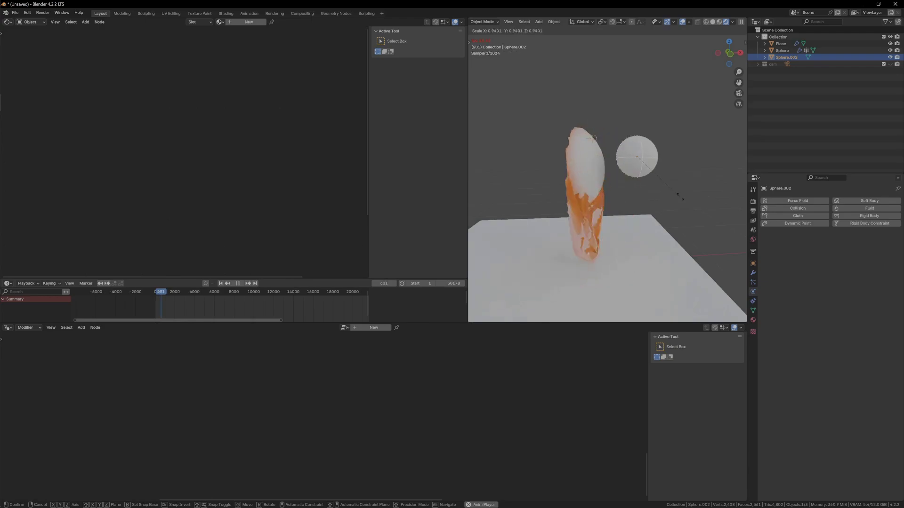
{"action": "left_click", "coordinate": [623, 174]}
{"action": "key", "text": "g"}
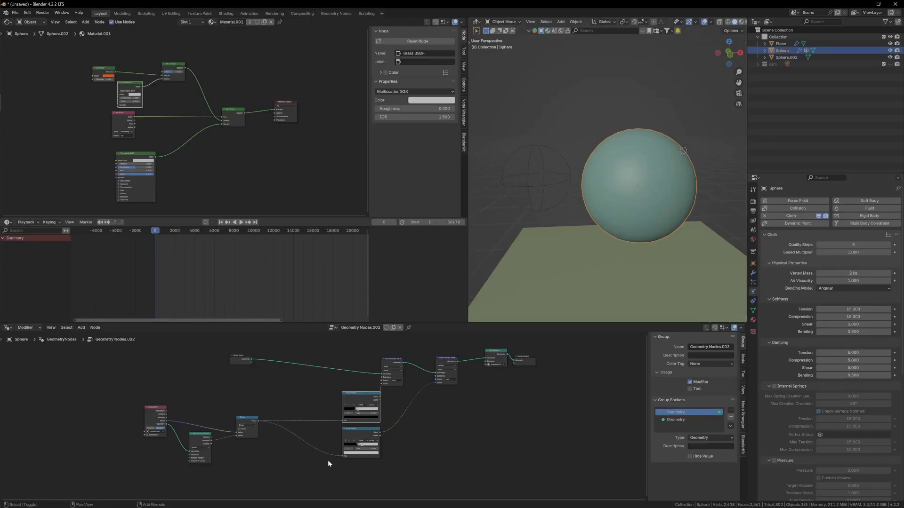
Move the Object Info, Geometry Proximity and Divide nodes away from the Color Ramps to make room between them
{"action": "middle_click_drag", "start_coordinate": [245, 463], "coordinate": [414, 429]}
{"action": "scroll", "coordinate": [412, 406], "scroll_direction": "up", "scroll_amount": 3}
{"action": "left_click_drag", "start_coordinate": [379, 452], "coordinate": [210, 363]}
{"action": "key", "text": "g"}
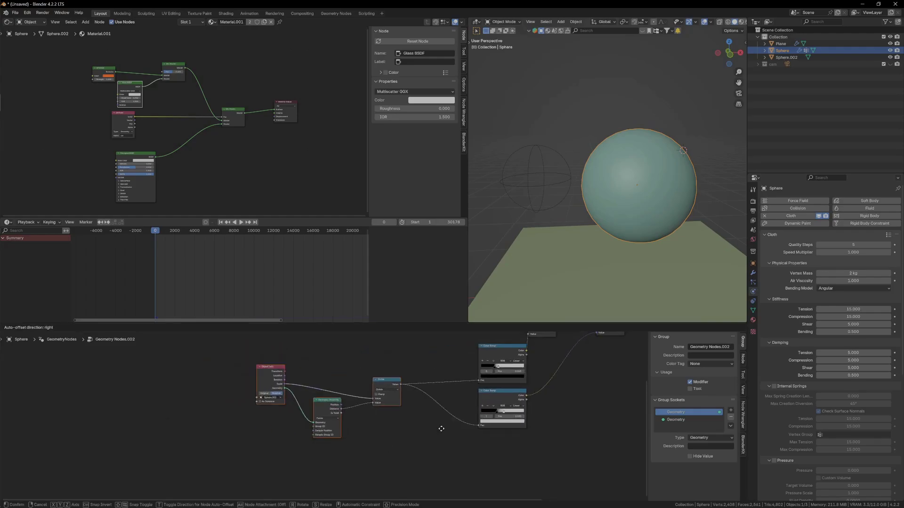
{"action": "left_click", "coordinate": [413, 426]}
Switch the smooth cloth sphere to Weight Paint mode and inspect the weight gradient around it
{"action": "mouse_move", "coordinate": [648, 190]}
{"action": "middle_mouse_down"}
{"action": "mouse_move", "coordinate": [620, 194]}
{"action": "mouse_move", "coordinate": [653, 192]}
{"action": "mouse_move", "coordinate": [545, 170]}
{"action": "middle_mouse_up"}
{"action": "key", "text": "ctrl+Tab"}
{"action": "left_click", "coordinate": [612, 165]}
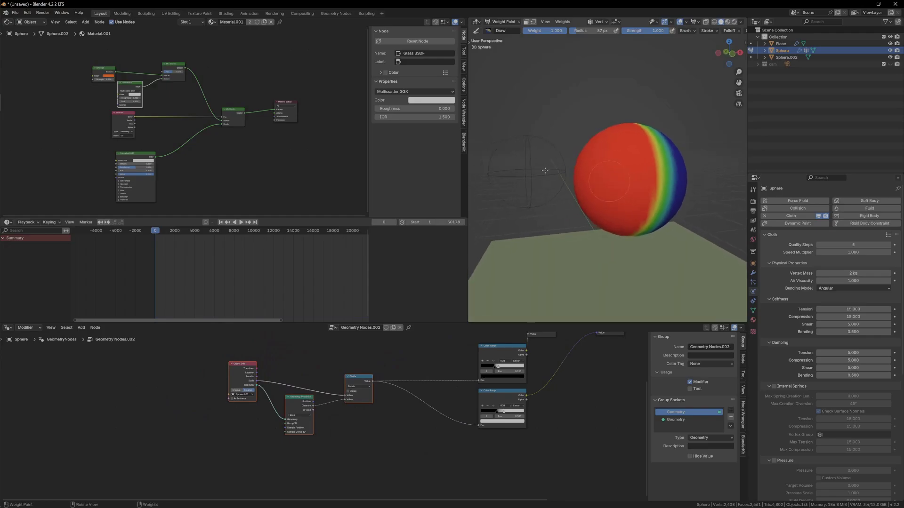
{"action": "mouse_move", "coordinate": [669, 200]}
{"action": "middle_mouse_down"}
{"action": "mouse_move", "coordinate": [616, 164]}
{"action": "mouse_move", "coordinate": [574, 157]}
{"action": "middle_mouse_up"}
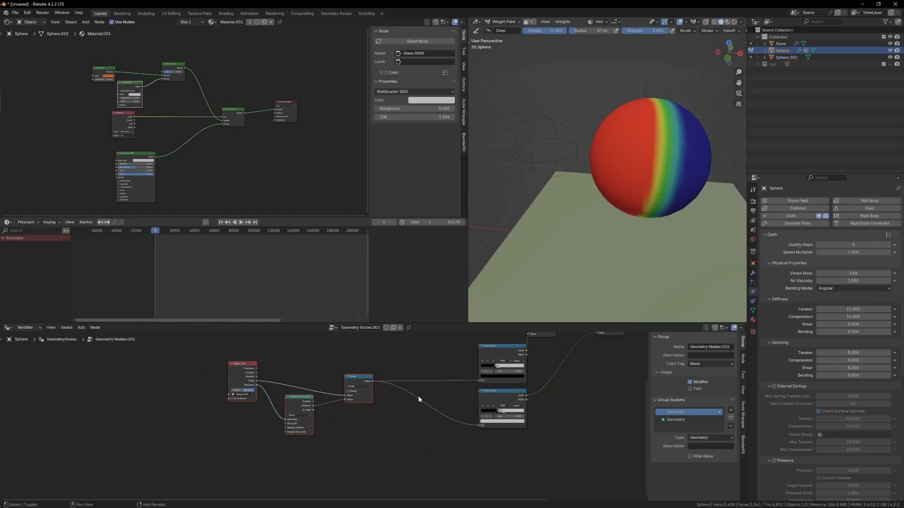
Add a Noise Texture to the geometry nodes and link its Color to the upper Color Ramp's Fac
{"action": "scroll", "coordinate": [418, 399], "scroll_direction": "right", "scroll_amount": 3, "text": "shift"}
{"action": "key", "text": "shift+a"}
{"action": "type", "text": "noi"}
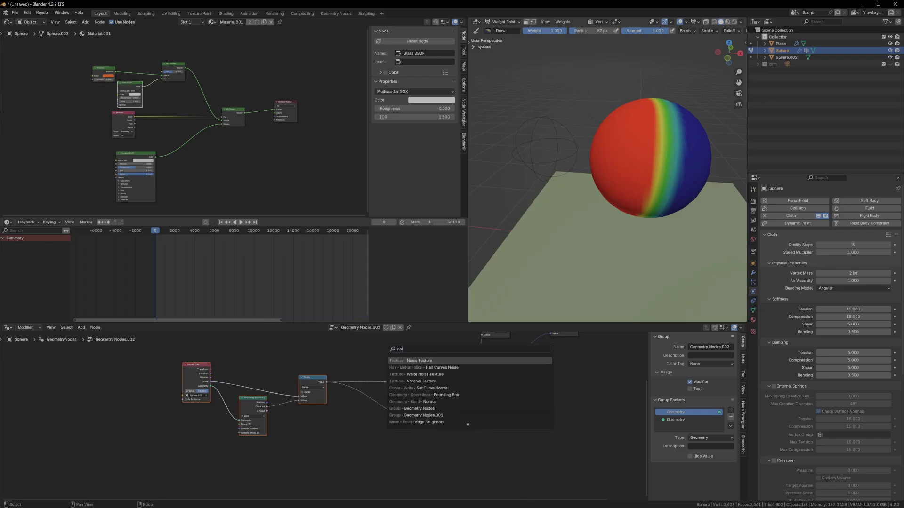
{"action": "key", "text": "Return"}
{"action": "left_click", "coordinate": [360, 429]}
{"action": "scroll", "coordinate": [359, 428], "scroll_direction": "up", "scroll_amount": 1}
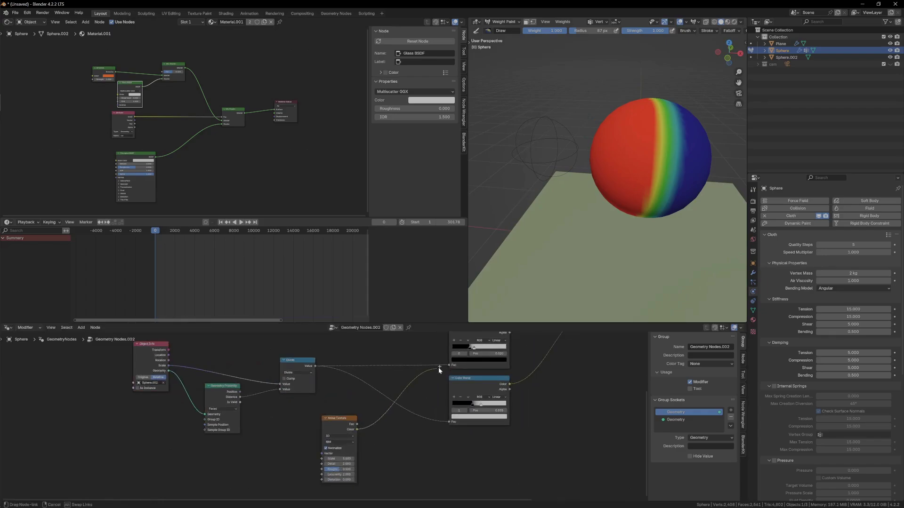
{"action": "left_click_drag", "start_coordinate": [447, 365], "coordinate": [448, 366]}
Widen the upper Color Ramp's noise transition with its light stop at about 0.68 and black stop at 0.239
{"action": "middle_click_drag", "start_coordinate": [510, 383], "coordinate": [473, 397]}
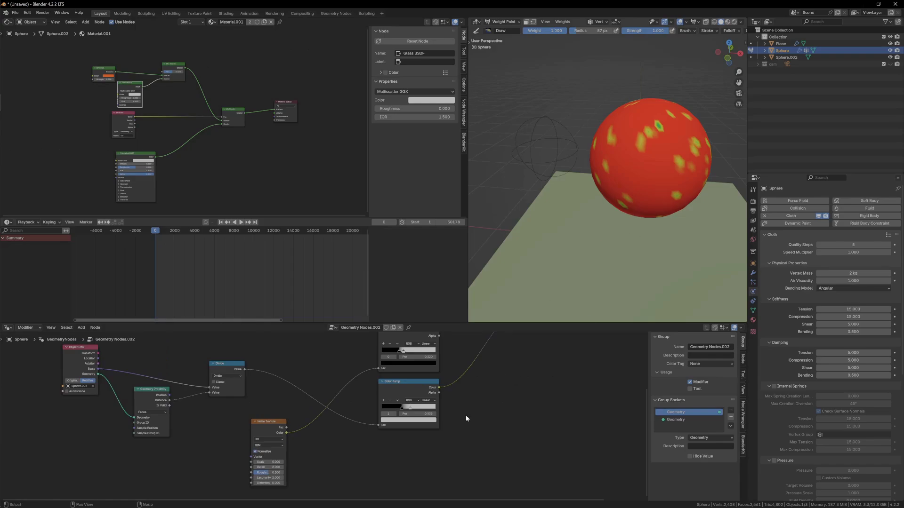
{"action": "scroll", "coordinate": [388, 360], "scroll_direction": "up", "scroll_amount": 3}
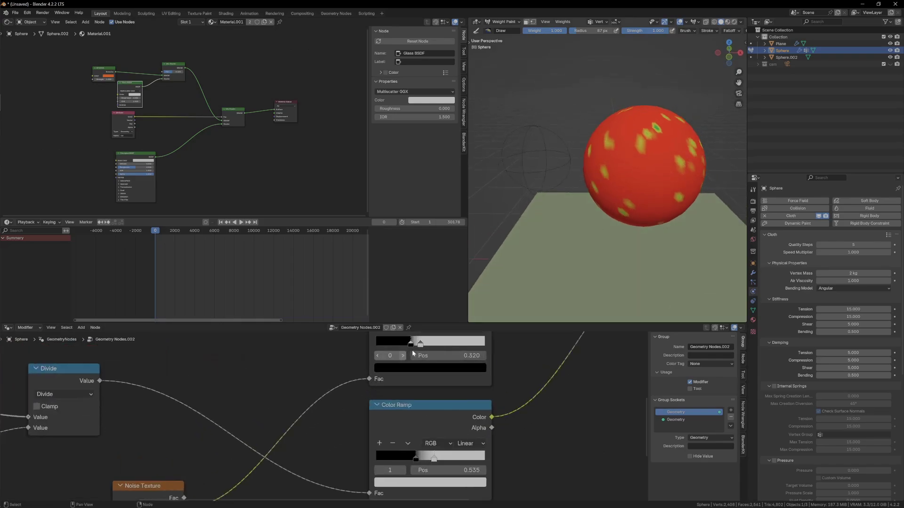
{"action": "mouse_move", "coordinate": [421, 345]}
{"action": "left_mouse_down"}
{"action": "mouse_move", "coordinate": [455, 345]}
{"action": "mouse_move", "coordinate": [407, 343]}
{"action": "left_mouse_up"}
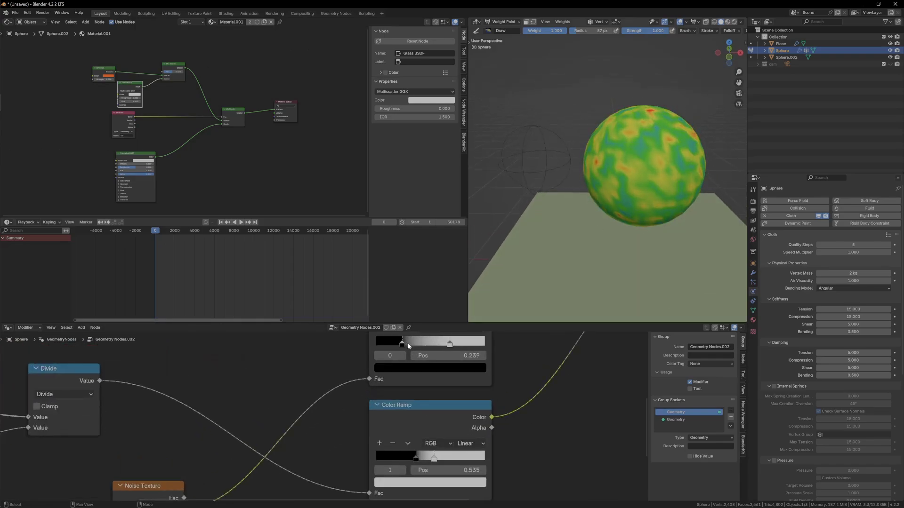
Lower the Noise Texture's Scale for larger patches, trying 0.1 on the way, and set the upper Color Ramp's black stop to 0.206
{"action": "middle_click_drag", "start_coordinate": [193, 384], "coordinate": [326, 474]}
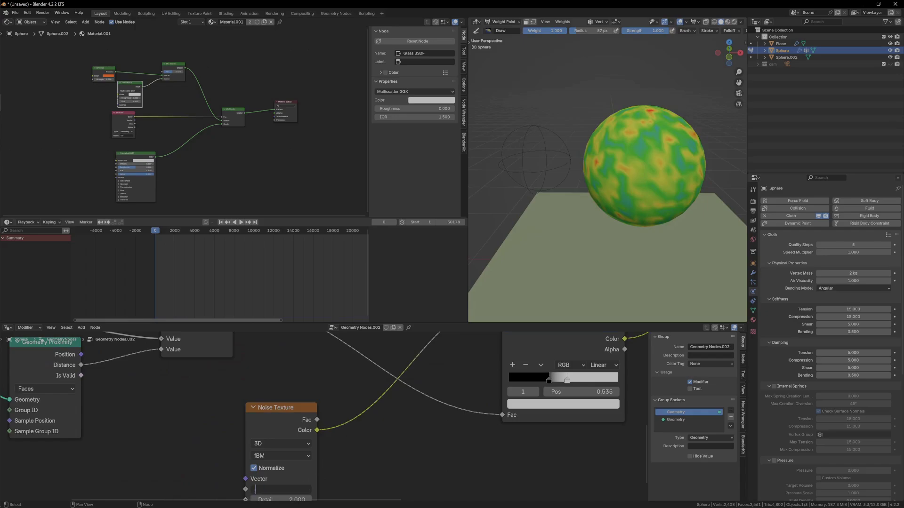
{"action": "key", "text": "Return"}
{"action": "scroll", "coordinate": [468, 398], "scroll_direction": "down", "scroll_amount": 2}
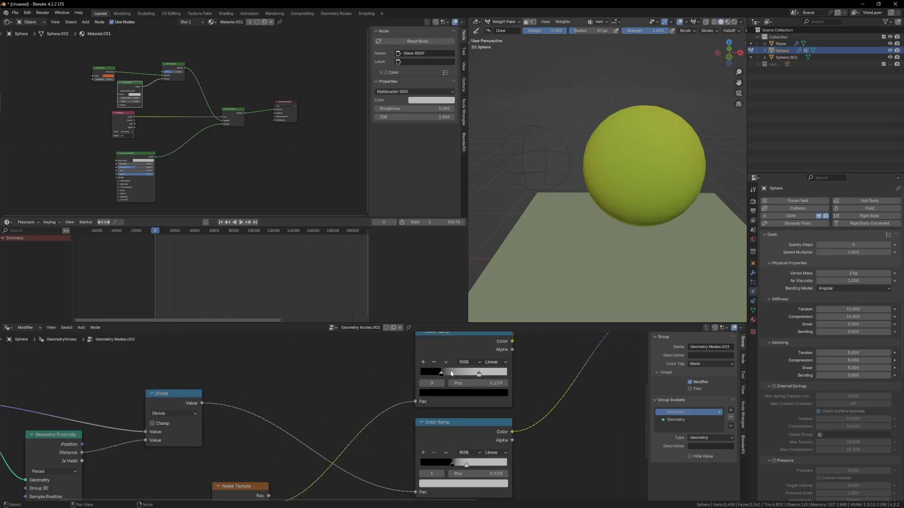
{"action": "left_click_drag", "start_coordinate": [451, 373], "coordinate": [443, 374]}
{"action": "middle_click_drag", "start_coordinate": [363, 461], "coordinate": [437, 369]}
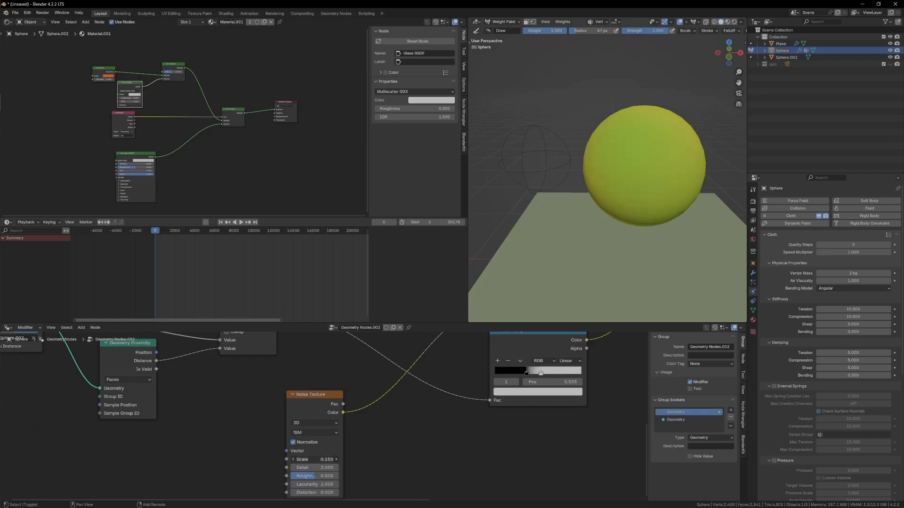
{"action": "left_click_drag", "start_coordinate": [314, 459], "coordinate": [358, 459]}
Sharpen the upper Color Ramp's noise transition by bringing its stops close together, with the light stop at 0.547
{"action": "middle_click_drag", "start_coordinate": [516, 399], "coordinate": [434, 489]}
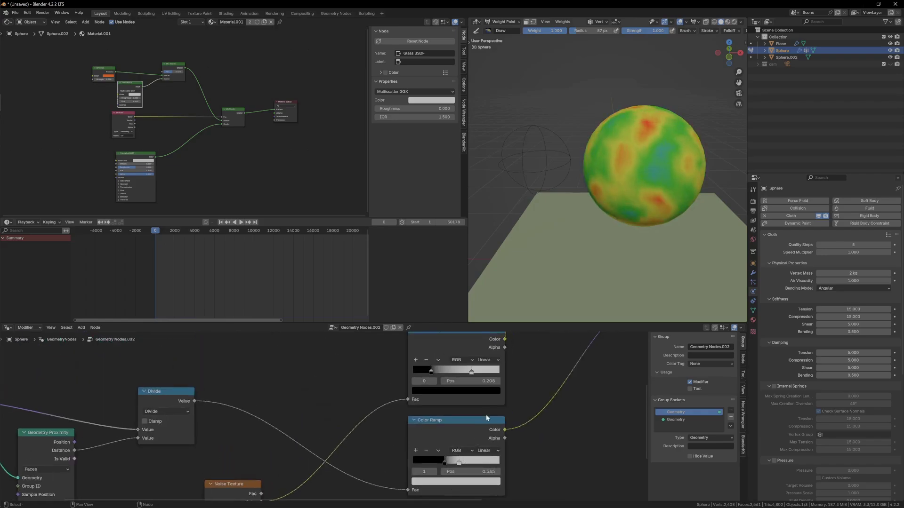
{"action": "mouse_move", "coordinate": [456, 372]}
{"action": "left_mouse_down"}
{"action": "mouse_move", "coordinate": [432, 376]}
{"action": "mouse_move", "coordinate": [478, 375]}
{"action": "mouse_move", "coordinate": [470, 377]}
{"action": "left_mouse_up"}
{"action": "middle_click_drag", "start_coordinate": [221, 258], "coordinate": [222, 258]}
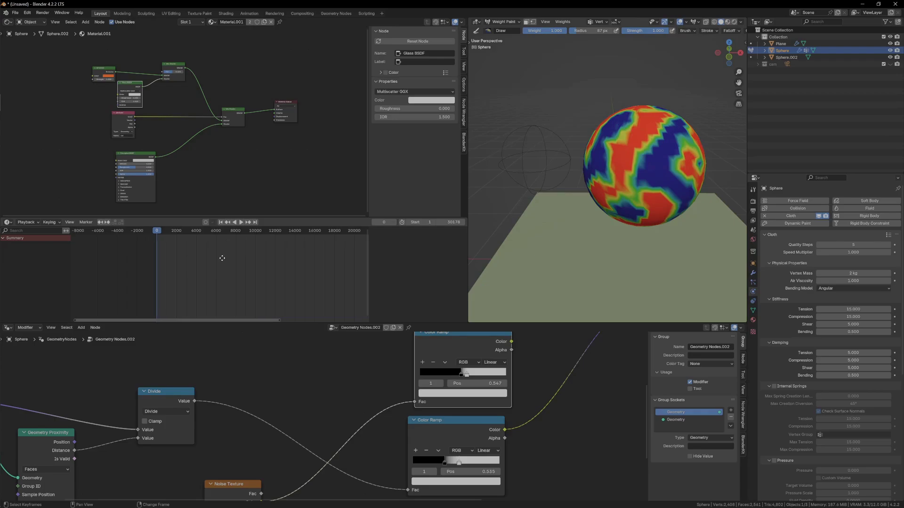
Return the cloth sphere to Object Mode and play the simulation, then shift the upper Color Ramp node aside
{"action": "key", "text": "ctrl+Tab"}
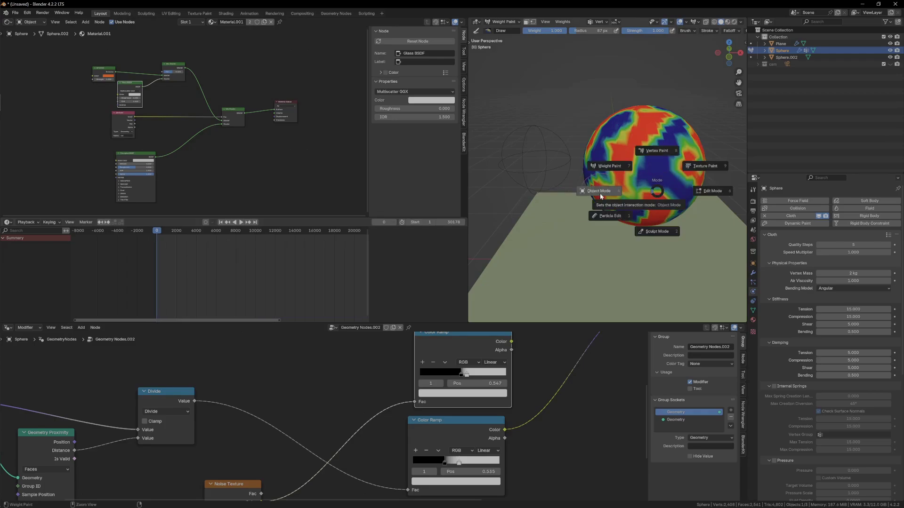
{"action": "left_click", "coordinate": [599, 193]}
{"action": "key", "text": "space"}
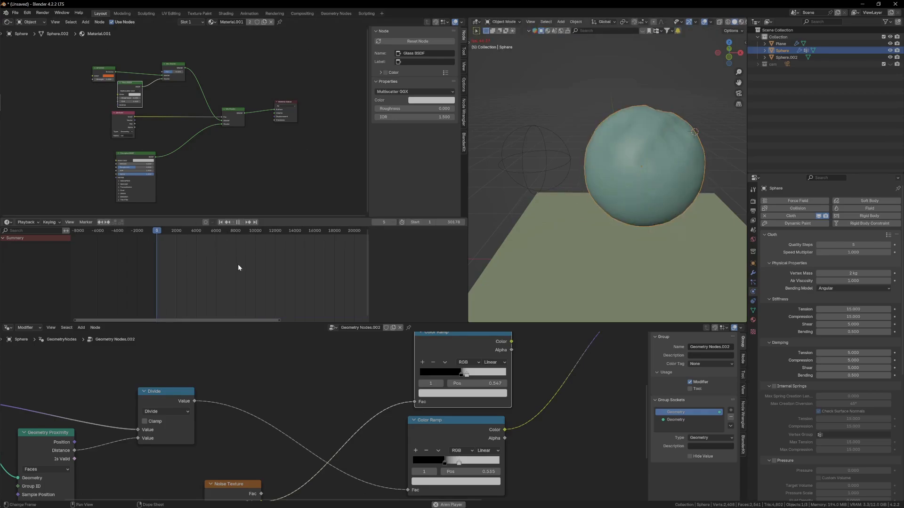
{"action": "middle_click_drag", "start_coordinate": [523, 404], "coordinate": [437, 433]}
{"action": "scroll", "coordinate": [443, 406], "scroll_direction": "down", "scroll_amount": 3}
{"action": "left_click_drag", "start_coordinate": [365, 359], "coordinate": [342, 354]}
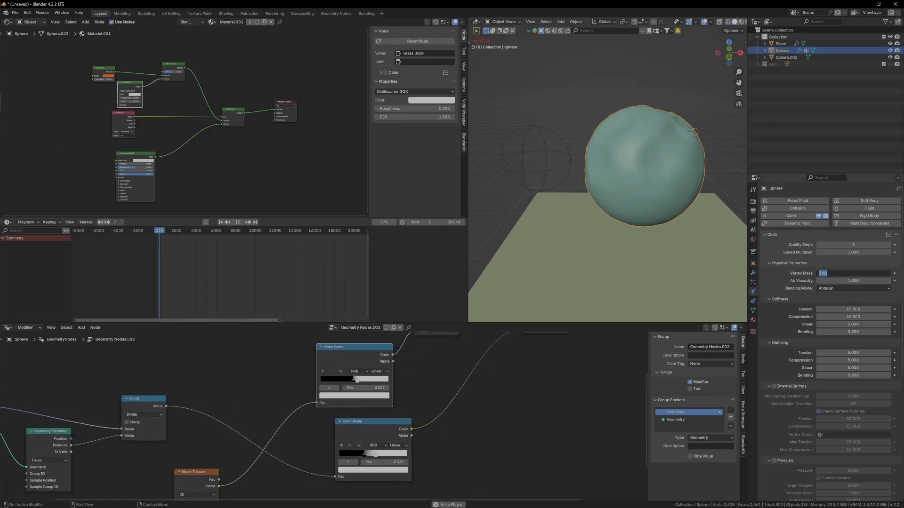
Raise the cloth's Vertex Mass to 20 kg and then to 50 kg, watching the simulation with each value
{"action": "type", "text": "20"}
{"action": "key", "text": "Return"}
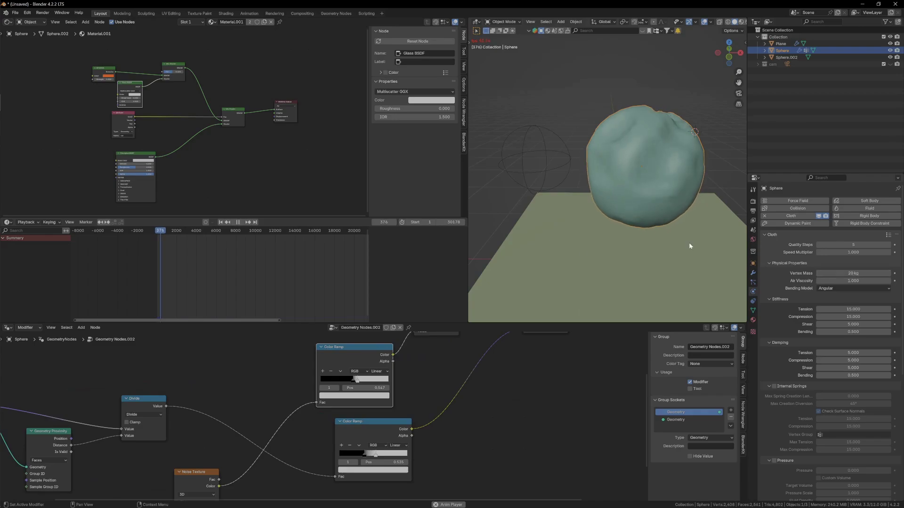
{"action": "left_click", "coordinate": [847, 273]}
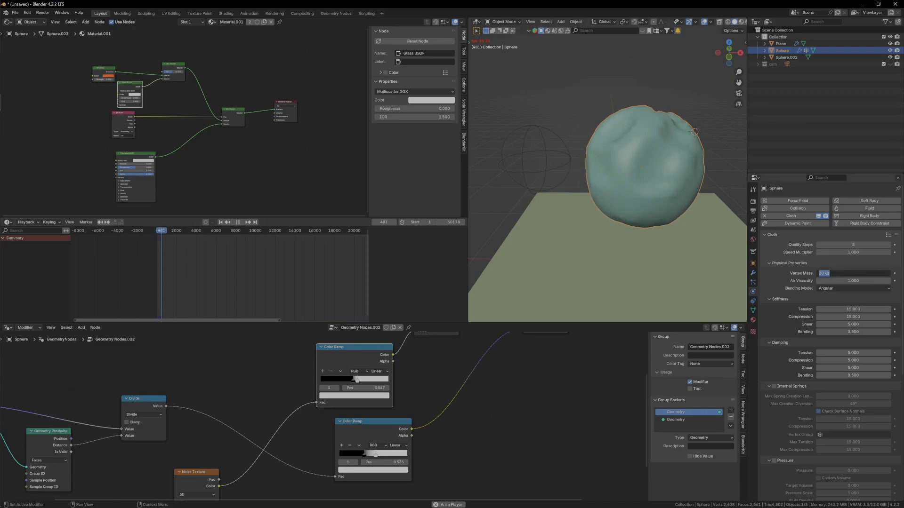
{"action": "type", "text": "50"}
{"action": "key", "text": "Return"}
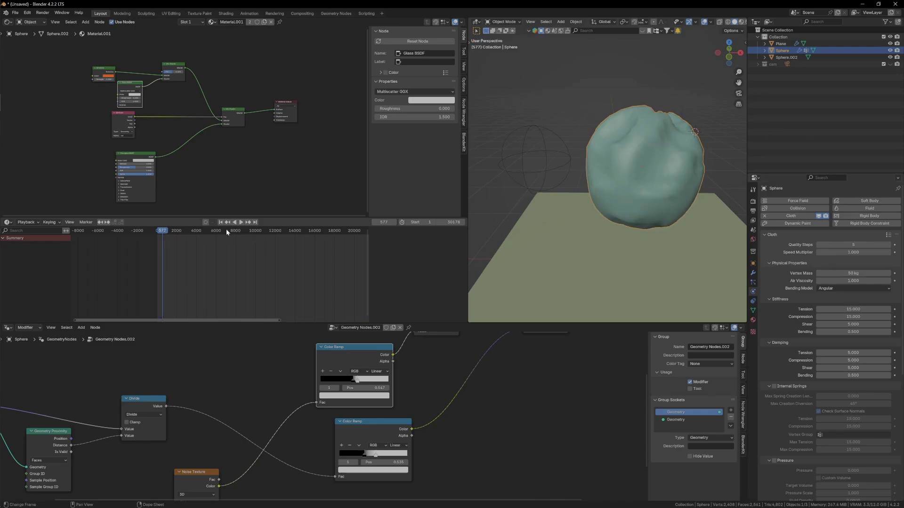
Return to the first frame, raise the cloth's Quality Steps by one to clear the cache, and replay the simulation
{"action": "key", "text": "Escape"}
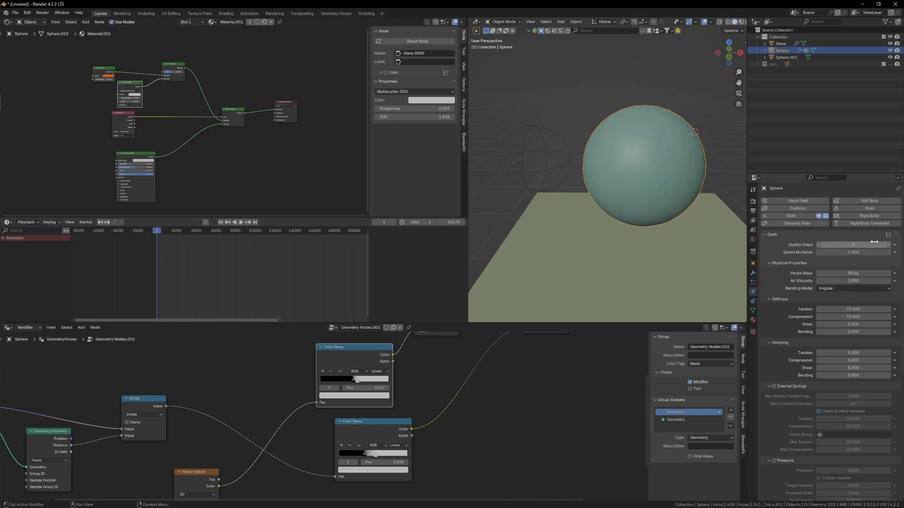
{"action": "left_click", "coordinate": [888, 244]}
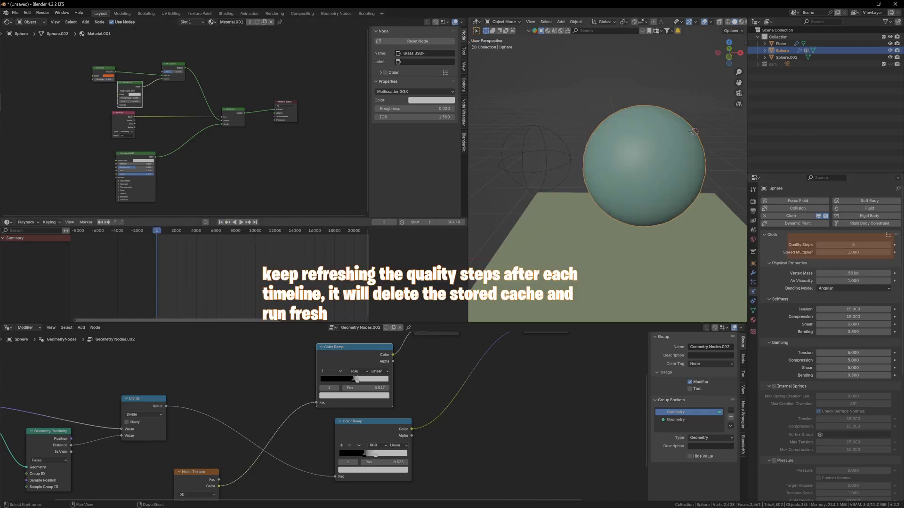
{"action": "key", "text": "space"}
Switch the Noise Texture in the geometry nodes to 4D
{"action": "scroll", "coordinate": [490, 381], "scroll_direction": "down", "scroll_amount": 4}
{"action": "middle_click_drag", "start_coordinate": [367, 452], "coordinate": [463, 418]}
{"action": "scroll", "coordinate": [463, 418], "scroll_direction": "down", "scroll_amount": 2}
{"action": "middle_click_drag", "start_coordinate": [340, 454], "coordinate": [434, 415]}
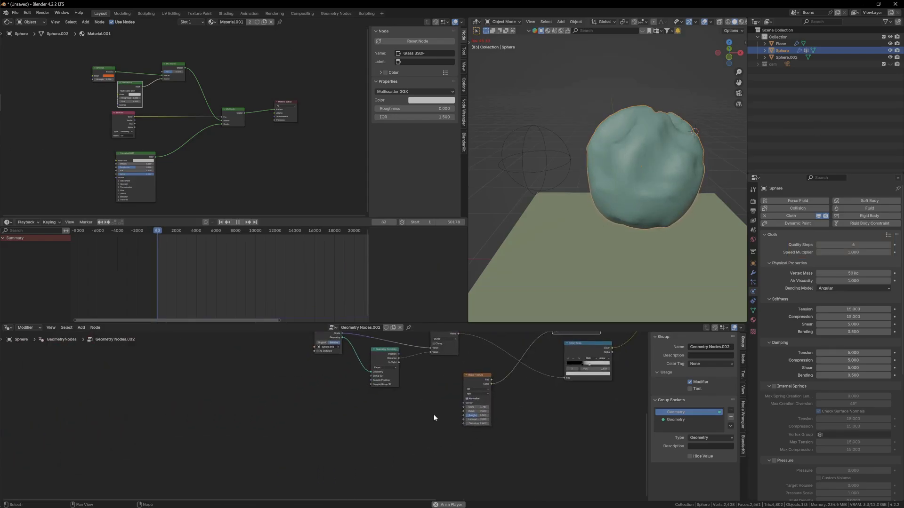
{"action": "scroll", "coordinate": [434, 414], "scroll_direction": "up", "scroll_amount": 2}
{"action": "left_click", "coordinate": [489, 378]}
{"action": "left_click", "coordinate": [489, 413]}
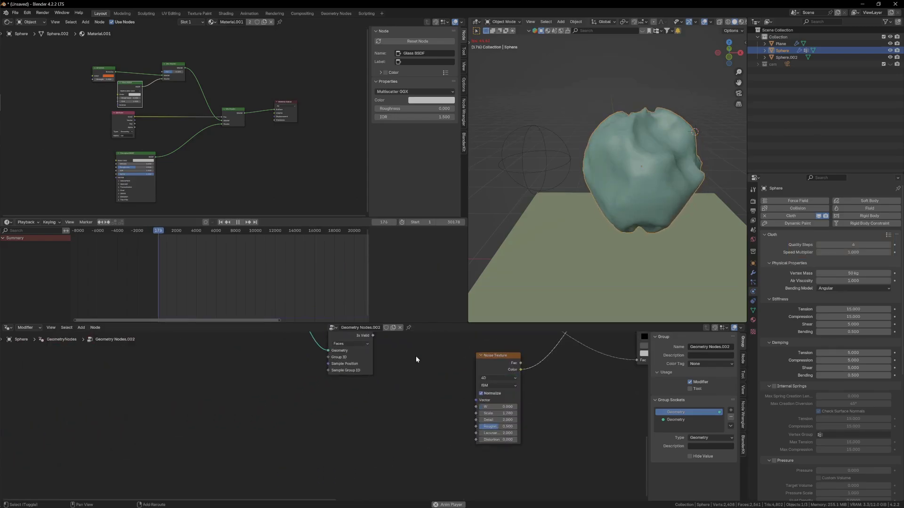
Add a Scene Time node, link its Seconds to the Noise Texture's W, and watch the animated cloth before pausing playback
{"action": "key", "text": "shift+a"}
{"action": "type", "text": "scene time"}
{"action": "key", "text": "Return"}
{"action": "left_click", "coordinate": [384, 406]}
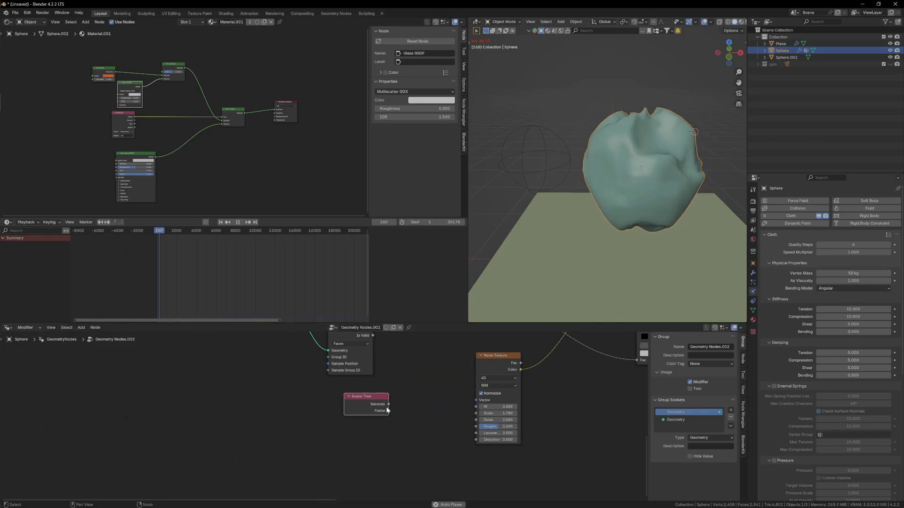
{"action": "left_click_drag", "start_coordinate": [388, 404], "coordinate": [477, 407]}
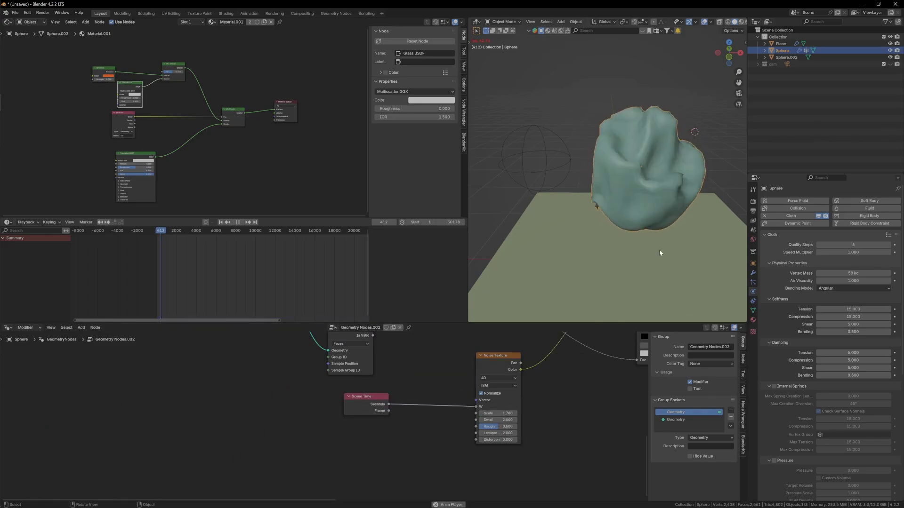
{"action": "middle_click_drag", "start_coordinate": [637, 177], "coordinate": [614, 175]}
{"action": "key", "text": "space"}
Link the Noise Texture's Color to the lower Color Ramp's Fac and reposition that ramp below the upper one
{"action": "middle_click_drag", "start_coordinate": [513, 394], "coordinate": [331, 437]}
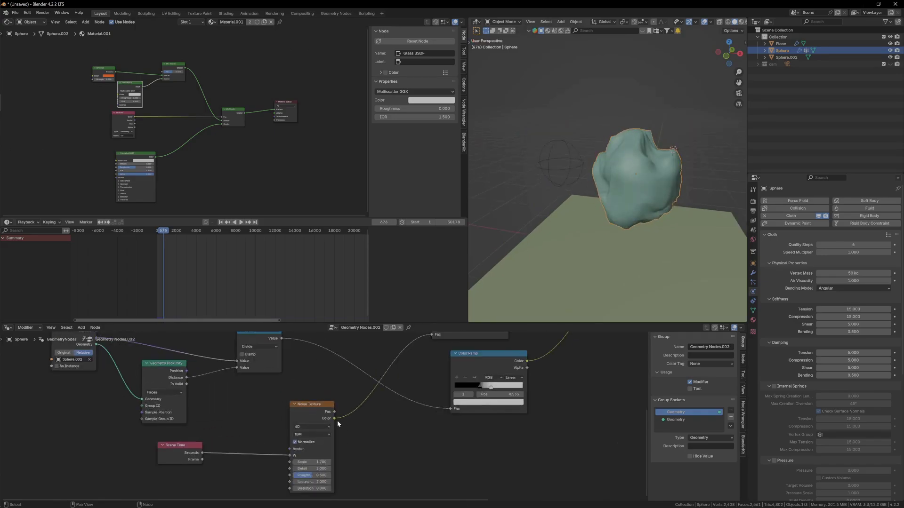
{"action": "left_click_drag", "start_coordinate": [335, 418], "coordinate": [467, 396]}
{"action": "left_click_drag", "start_coordinate": [481, 356], "coordinate": [501, 375]}
{"action": "middle_click_drag", "start_coordinate": [501, 375], "coordinate": [390, 426]}
{"action": "scroll", "coordinate": [390, 426], "scroll_direction": "down", "scroll_amount": 4}
Change the viewport shading to show the sphere's material and view the noise-driven colour during playback
{"action": "key", "text": "z"}
{"action": "left_click", "coordinate": [651, 215]}
{"action": "middle_click_drag", "start_coordinate": [660, 216], "coordinate": [605, 224]}
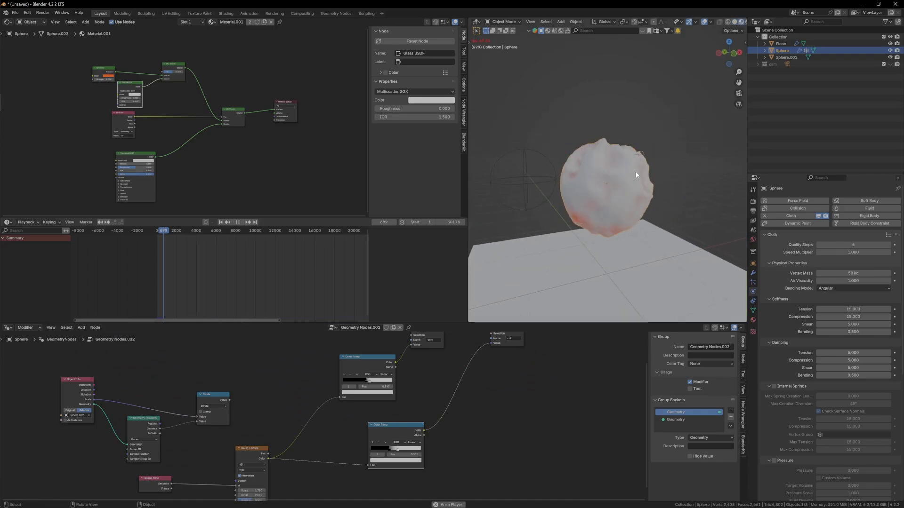
{"action": "middle_click_drag", "start_coordinate": [635, 171], "coordinate": [622, 182]}
{"action": "key", "text": "space"}
Tighten the lower Color Ramp with its black stop at 0.471 and light stop at 0.556, and replay the simulation
{"action": "scroll", "coordinate": [420, 444], "scroll_direction": "up", "scroll_amount": 4}
{"action": "scroll", "coordinate": [414, 450], "scroll_direction": "up", "scroll_amount": 2}
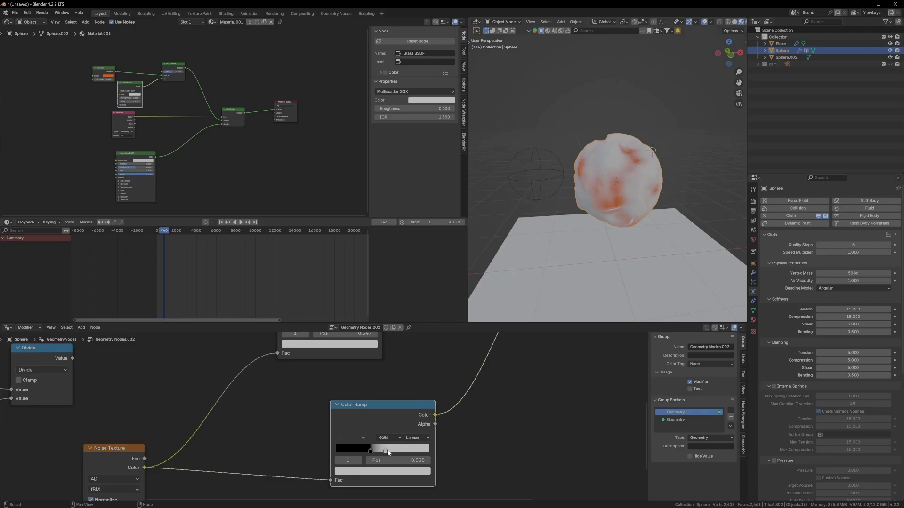
{"action": "mouse_move", "coordinate": [386, 452]}
{"action": "left_mouse_down"}
{"action": "mouse_move", "coordinate": [396, 454]}
{"action": "mouse_move", "coordinate": [378, 451]}
{"action": "left_mouse_up"}
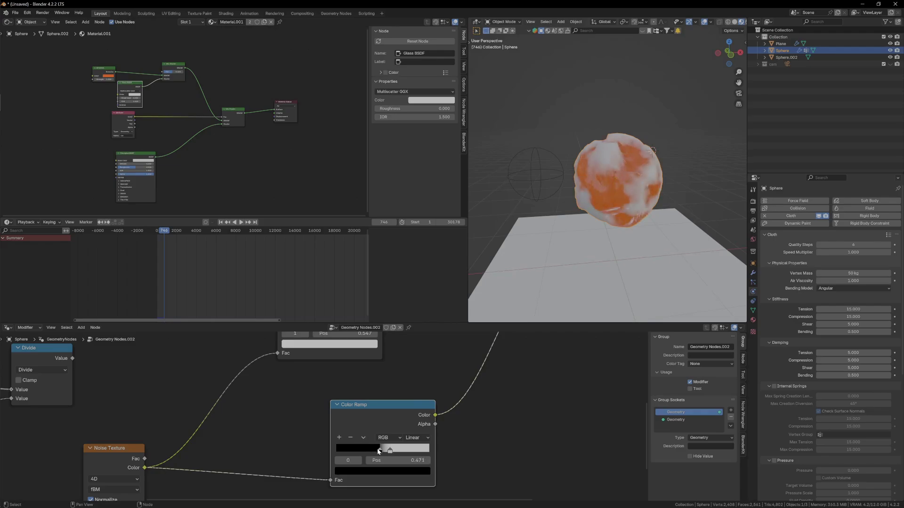
{"action": "left_click", "coordinate": [389, 451]}
{"action": "key", "text": "space"}
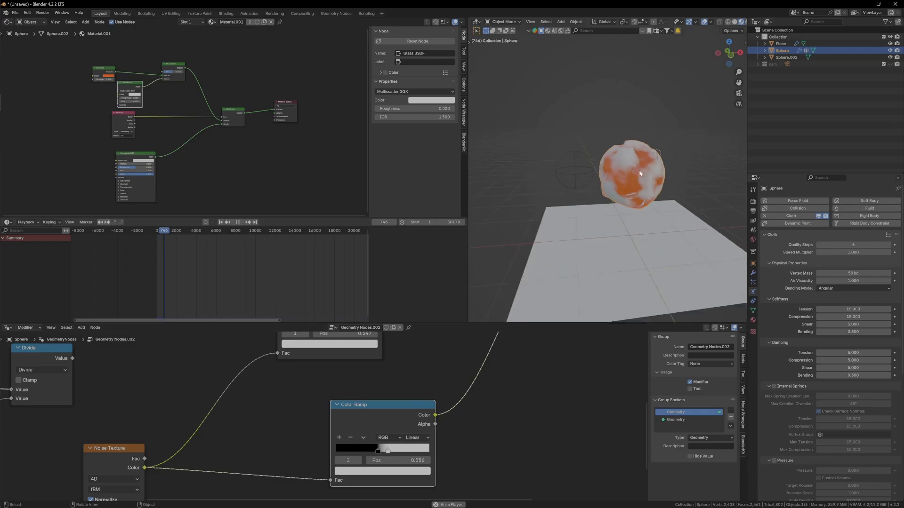
{"action": "middle_click_drag", "start_coordinate": [639, 170], "coordinate": [641, 189]}
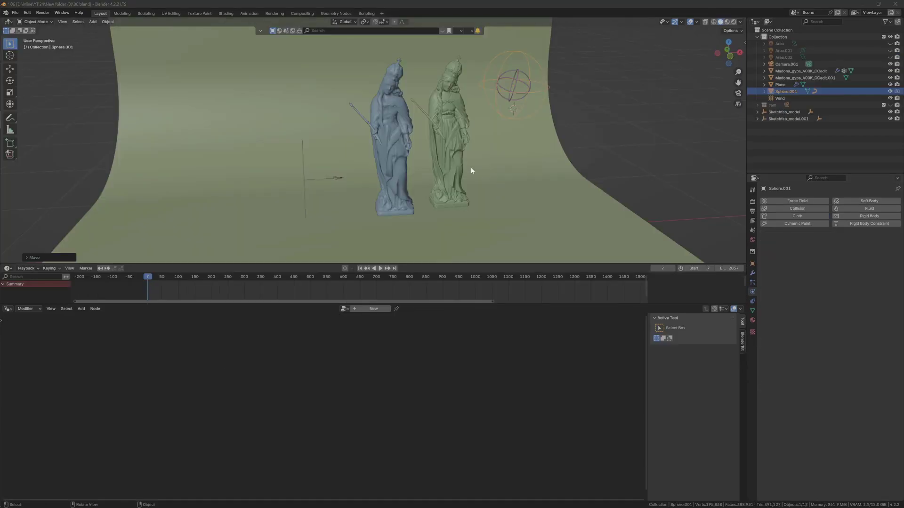
Select the green statue and inspect its dense mesh in Edit Mode
{"action": "middle_click_drag", "start_coordinate": [471, 170], "coordinate": [449, 176], "text": "shift"}
{"action": "left_click", "coordinate": [448, 168]}
{"action": "key", "text": "g"}
{"action": "right_click", "coordinate": [447, 182]}
{"action": "key", "text": "Tab"}
{"action": "scroll", "coordinate": [450, 163], "scroll_direction": "up", "scroll_amount": 2}
{"action": "key", "text": "Tab"}
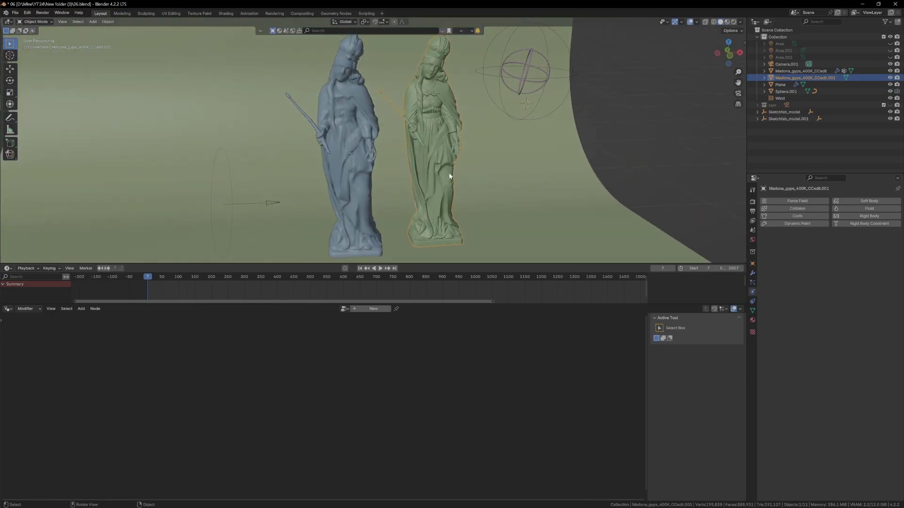
Add a Decimate modifier to the green statue with a ratio of 0.03
{"action": "left_click", "coordinate": [752, 273]}
{"action": "left_click", "coordinate": [804, 202]}
{"action": "type", "text": "d"}
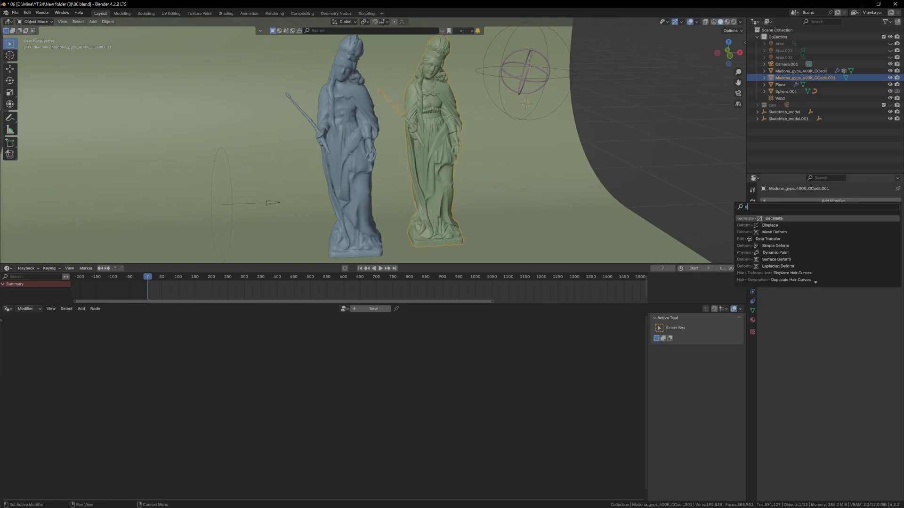
{"action": "type", "text": "ec"}
{"action": "key", "text": "Return"}
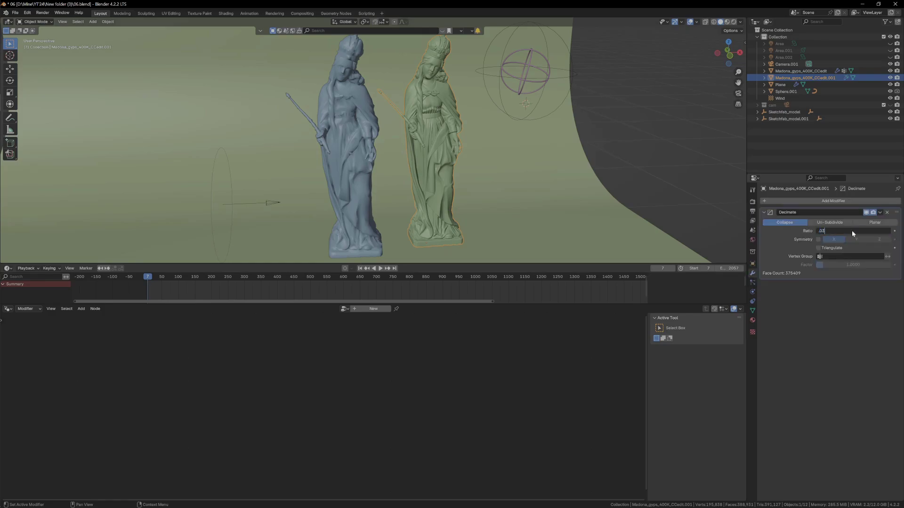
{"action": "key", "text": "Return"}
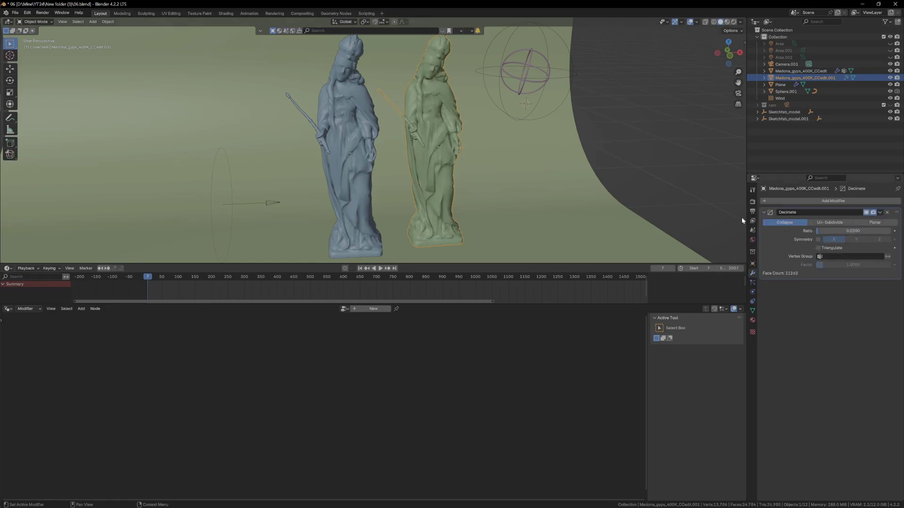
Remove the Decimate modifier and delete the green statue
{"action": "left_click", "coordinate": [887, 212]}
{"action": "key", "text": "Delete"}
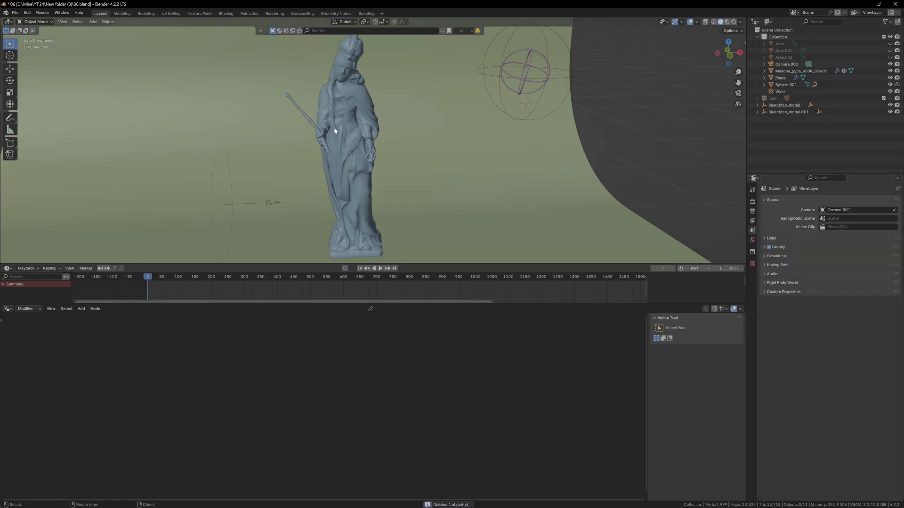
Examine the blue statue's reduced mesh in Edit Mode and its proximity-based geometry node tree
{"action": "left_click", "coordinate": [377, 127]}
{"action": "key", "text": "Tab"}
{"action": "scroll", "coordinate": [388, 125], "scroll_direction": "up", "scroll_amount": 5}
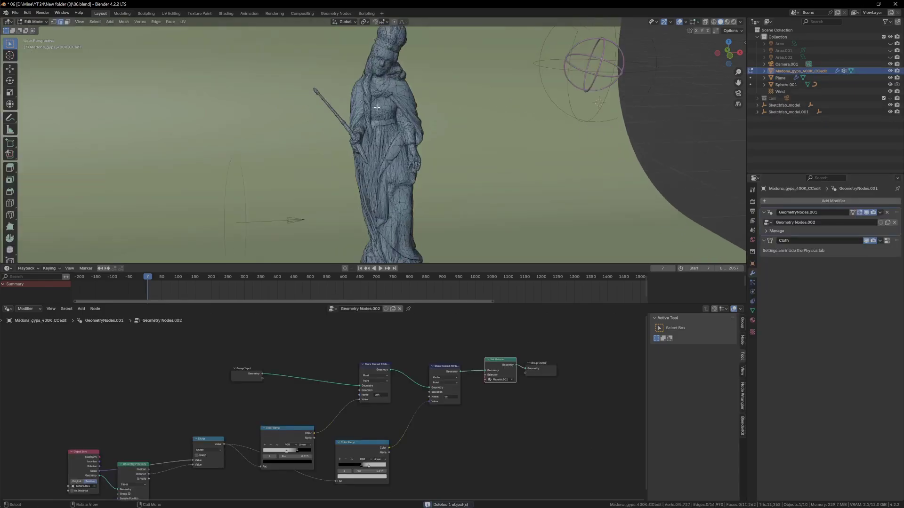
{"action": "scroll", "coordinate": [434, 141], "scroll_direction": "down", "scroll_amount": 5}
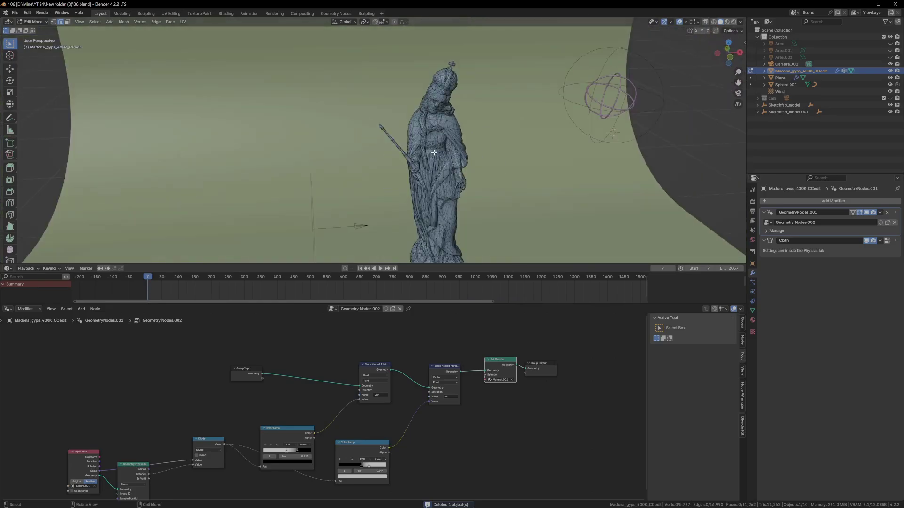
{"action": "scroll", "coordinate": [440, 343], "scroll_direction": "down", "scroll_amount": 6}
{"action": "middle_click_drag", "start_coordinate": [409, 400], "coordinate": [449, 394]}
{"action": "left_click_drag", "start_coordinate": [584, 453], "coordinate": [466, 435]}
{"action": "scroll", "coordinate": [471, 217], "scroll_direction": "down", "scroll_amount": 2}
{"action": "key", "text": "Tab"}
Locate the wind force field, select the blue statue, and review the Quality Steps and Speed Multiplier in its cloth settings
{"action": "middle_click_drag", "start_coordinate": [480, 216], "coordinate": [451, 192], "text": "shift"}
{"action": "scroll", "coordinate": [476, 187], "scroll_direction": "up", "scroll_amount": 2}
{"action": "scroll", "coordinate": [419, 170], "scroll_direction": "up", "scroll_amount": 2}
{"action": "left_click", "coordinate": [417, 166]}
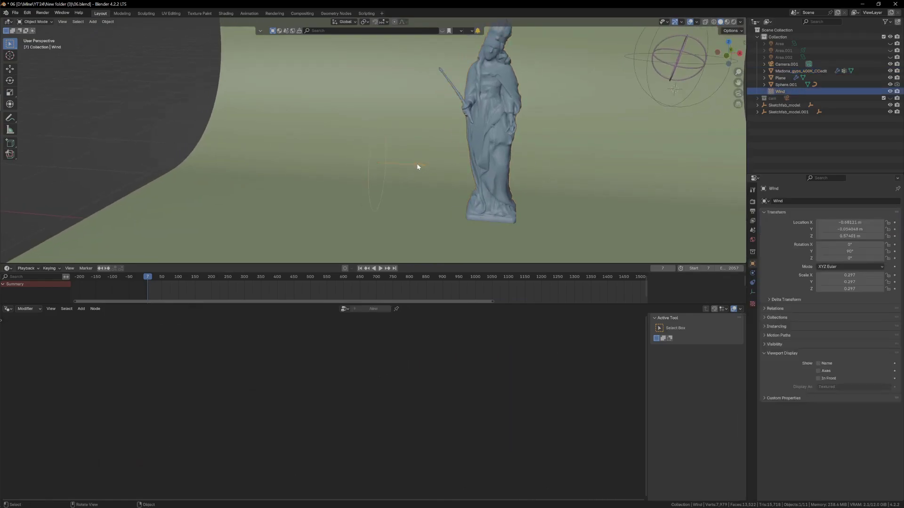
{"action": "left_click", "coordinate": [495, 174]}
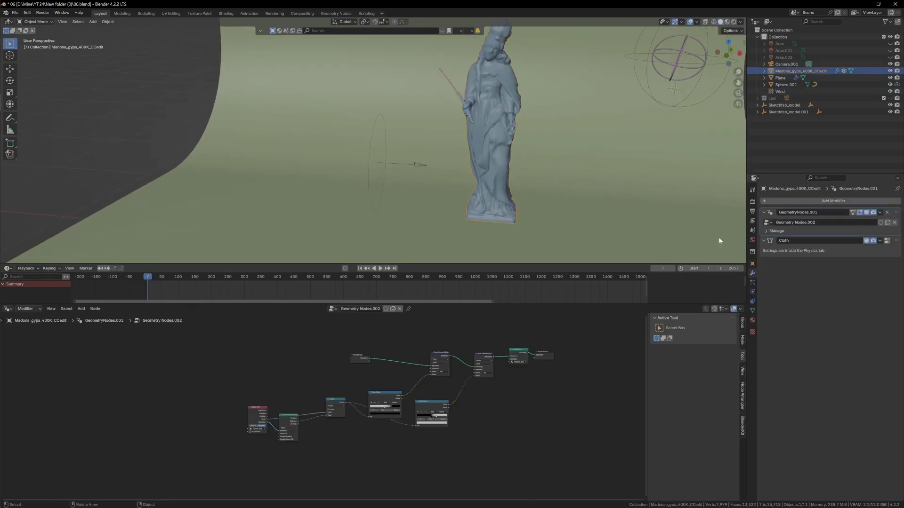
{"action": "left_click", "coordinate": [752, 292]}
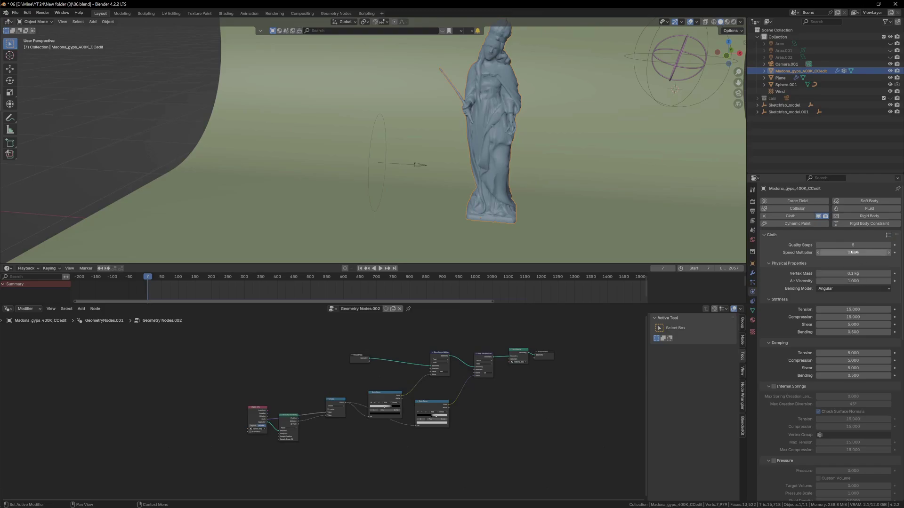
{"action": "left_click", "coordinate": [850, 245]}
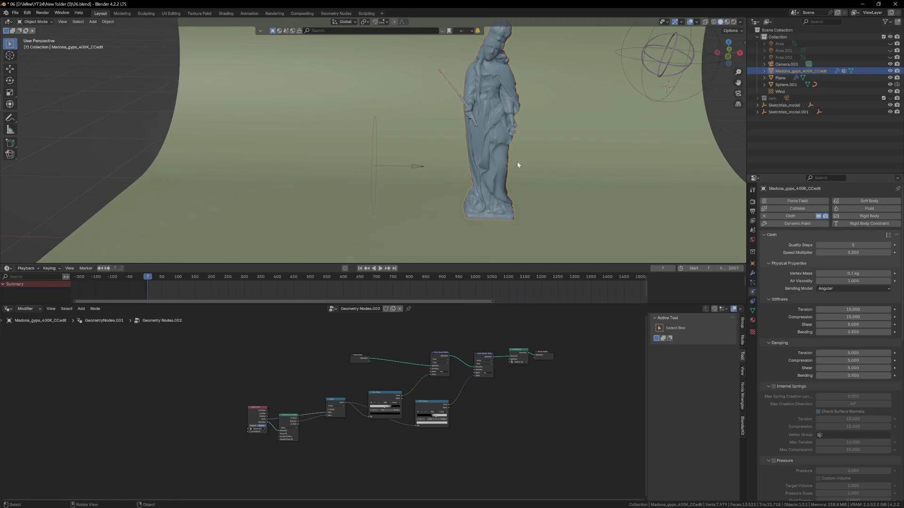
Select the Wind force field beside the statue and review its strength and falloff settings
{"action": "middle_click_drag", "start_coordinate": [517, 162], "coordinate": [475, 151], "text": "shift"}
{"action": "left_click", "coordinate": [365, 167]}
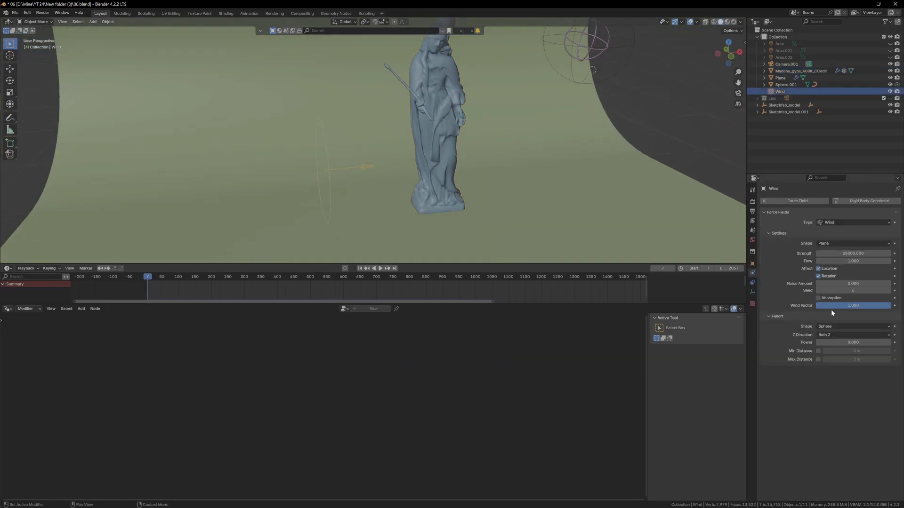
Play the cloth simulation and reposition Sphere.001 beside the statue several times, closer to its torso and back away, to vary the proximity influence
{"action": "middle_click_drag", "start_coordinate": [447, 189], "coordinate": [699, 145]}
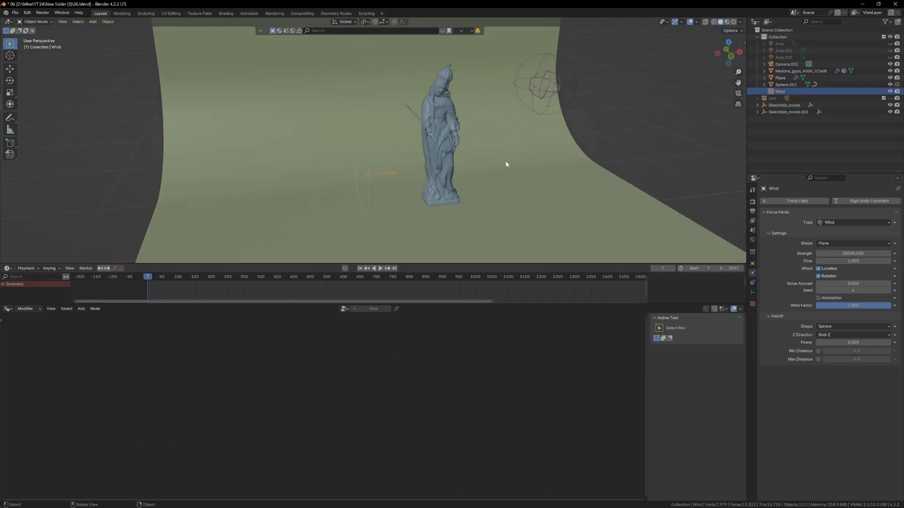
{"action": "left_click", "coordinate": [569, 94]}
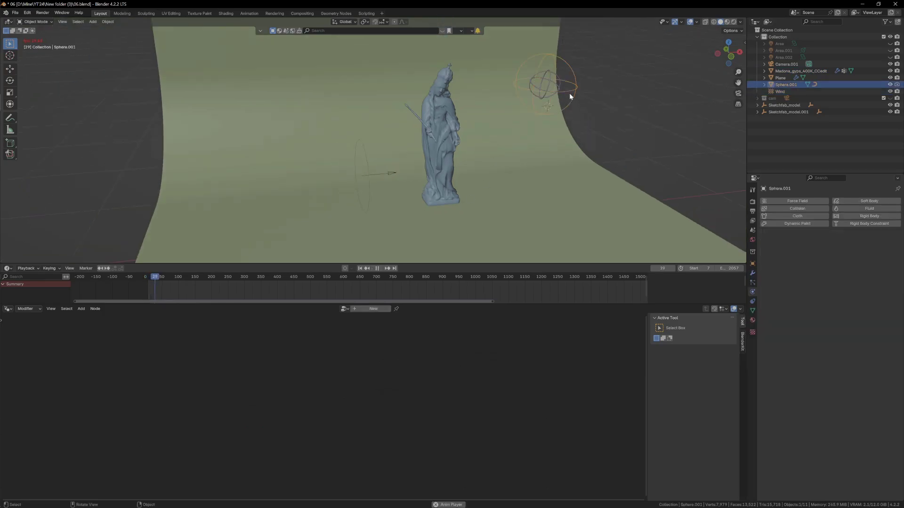
{"action": "key", "text": "g"}
{"action": "left_click", "coordinate": [518, 111]}
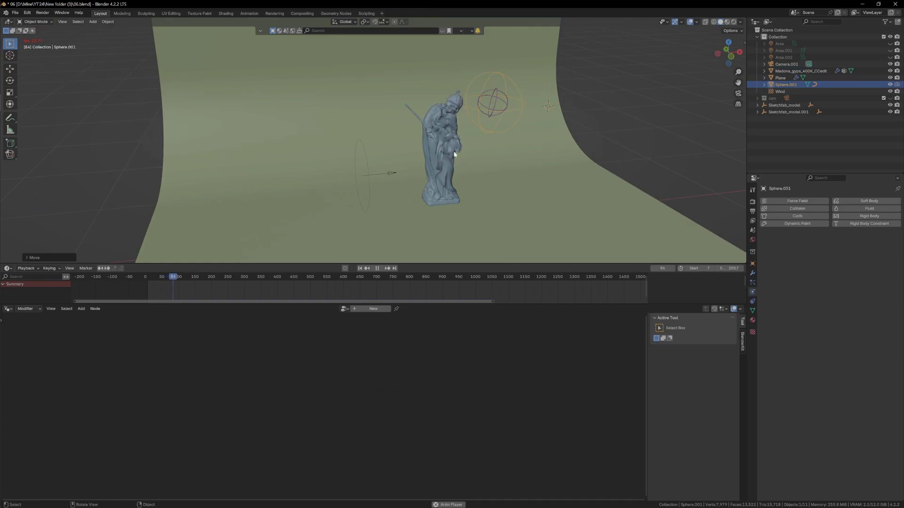
{"action": "key", "text": "g"}
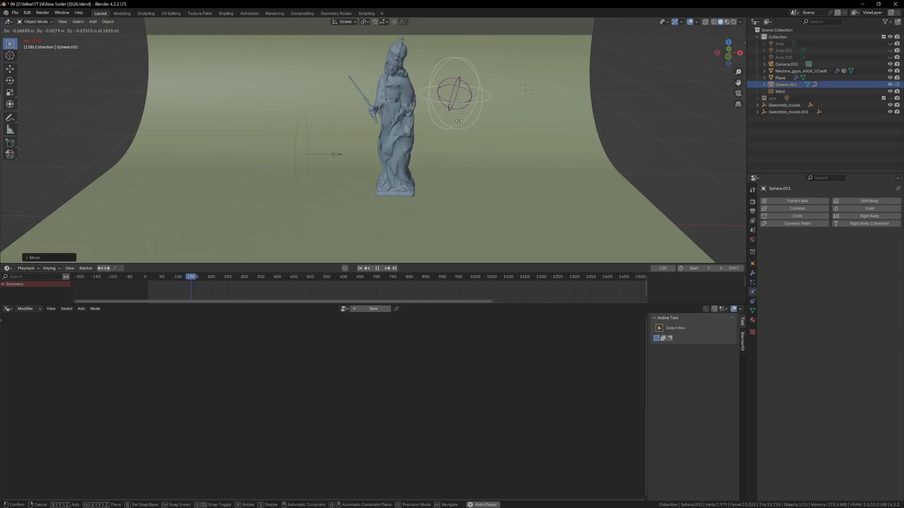
{"action": "left_click", "coordinate": [522, 135]}
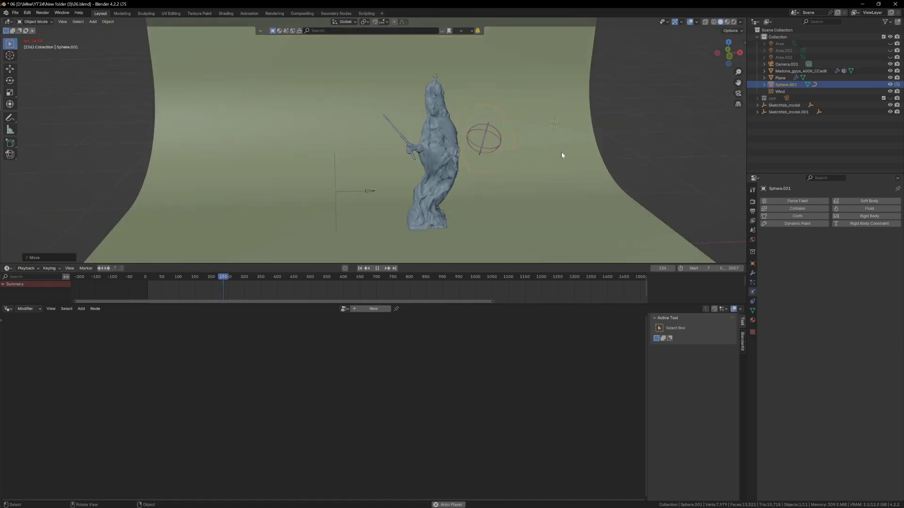
{"action": "middle_click_drag", "start_coordinate": [460, 175], "coordinate": [492, 171]}
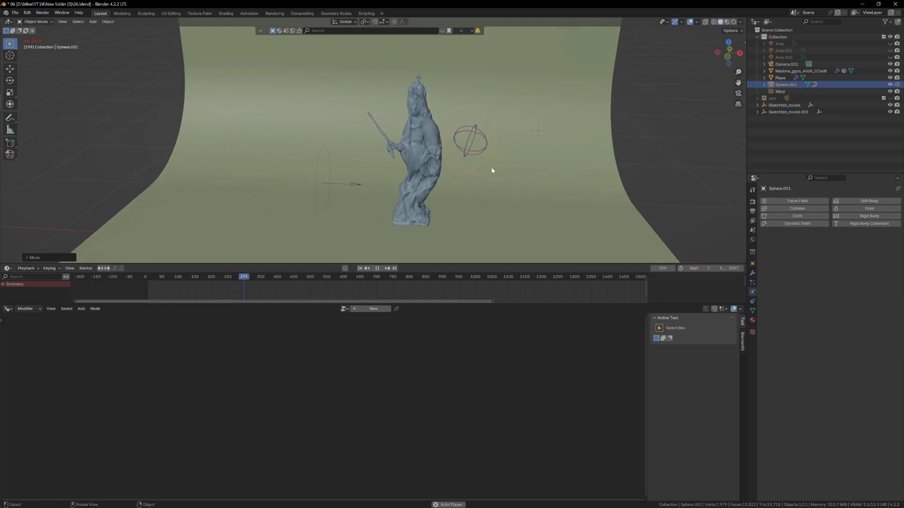
{"action": "left_click", "coordinate": [532, 157]}
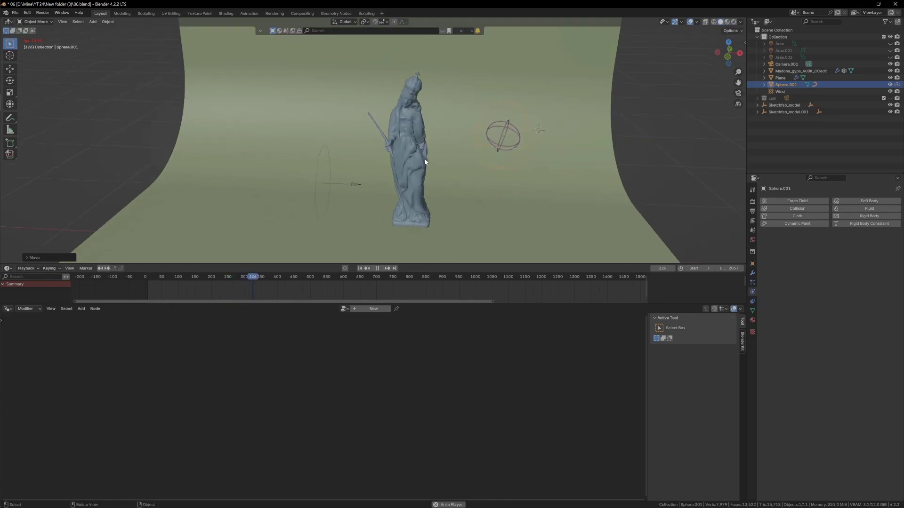